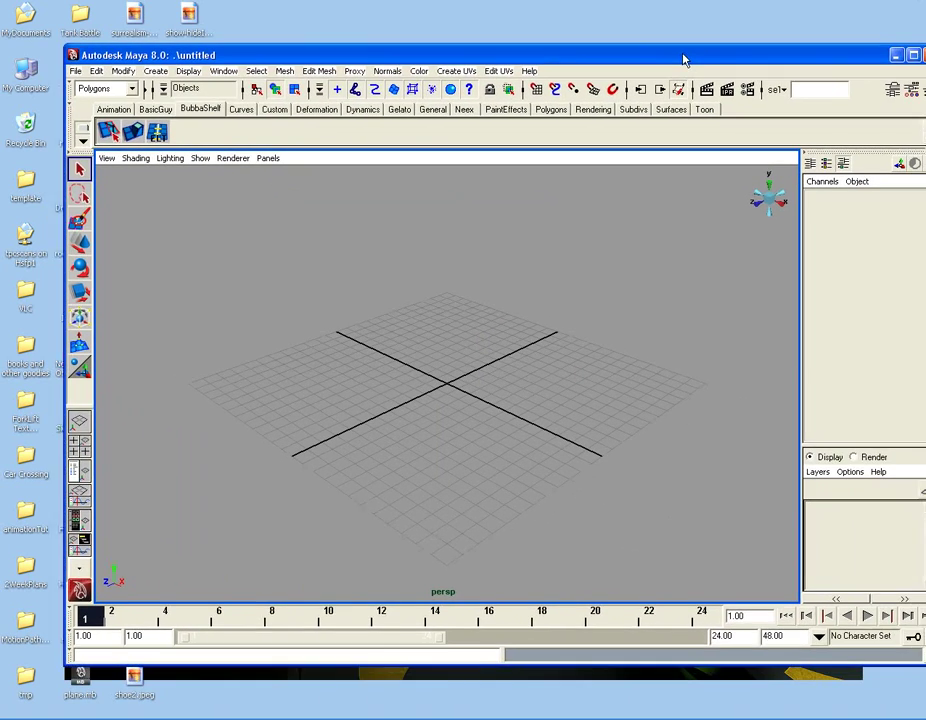
# Switch to the Wikibooks generic helicopter tutorial in the browser and examine its fuselage steps from Step 1 through Step 26
pyautogui.click(898, 55)
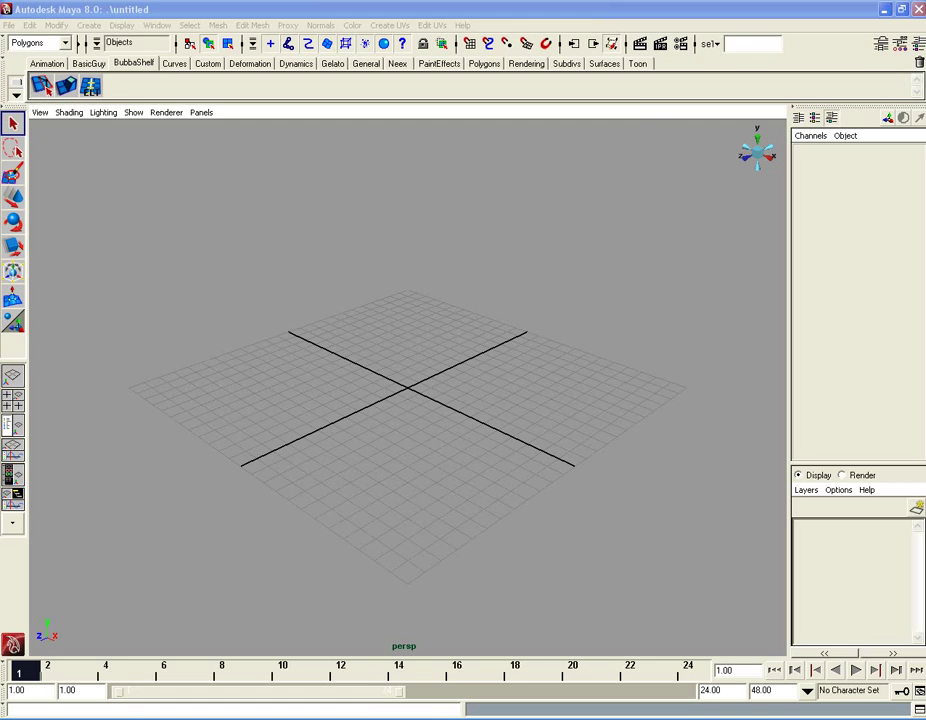
pyautogui.hotkey('alt', 'Tab')
pyautogui.scroll(3, 351, 457)
pyautogui.scroll(-18, 351, 457)
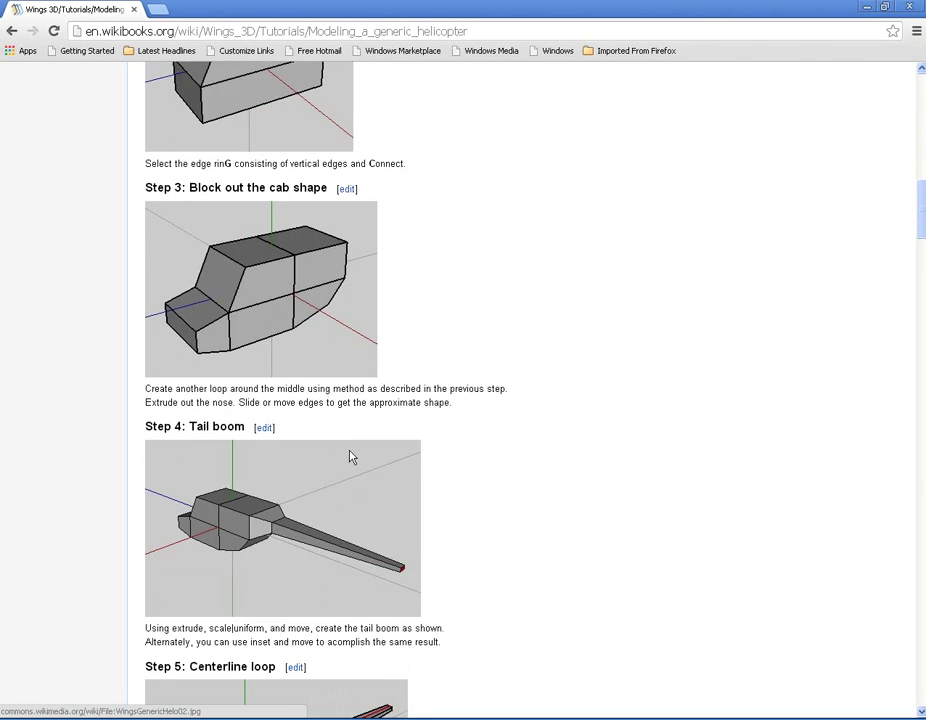
pyautogui.scroll(-10, 347, 465)
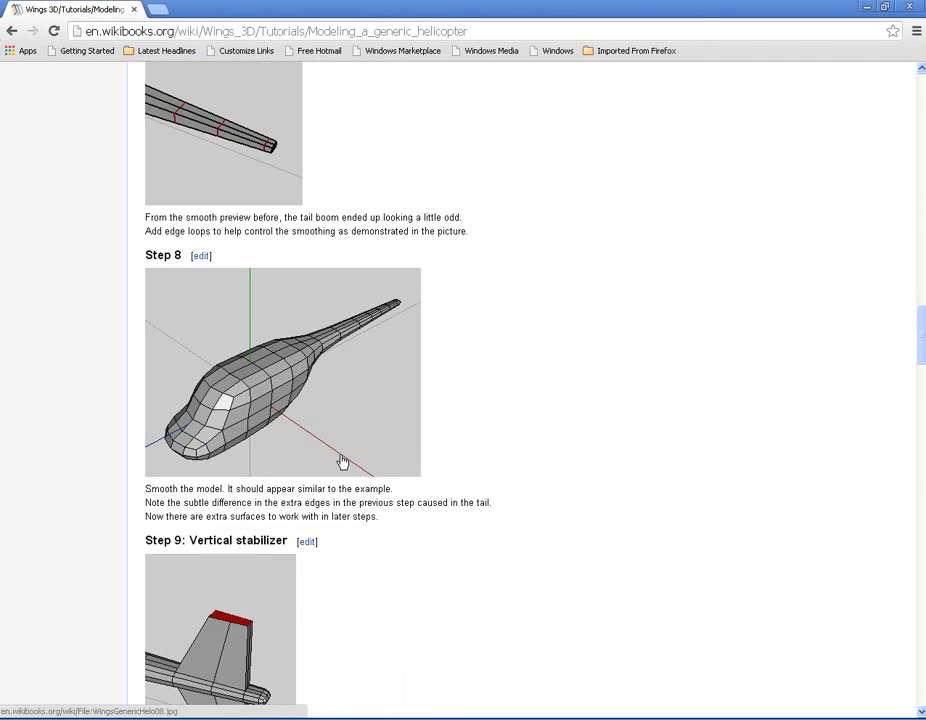
pyautogui.scroll(-11, 341, 463)
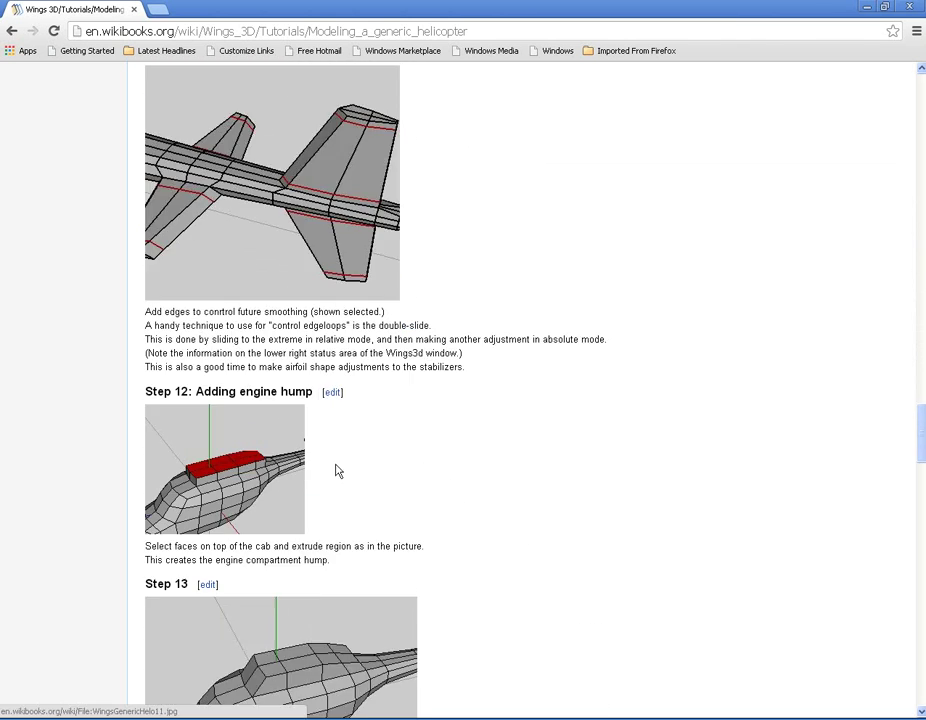
pyautogui.scroll(-7, 332, 456)
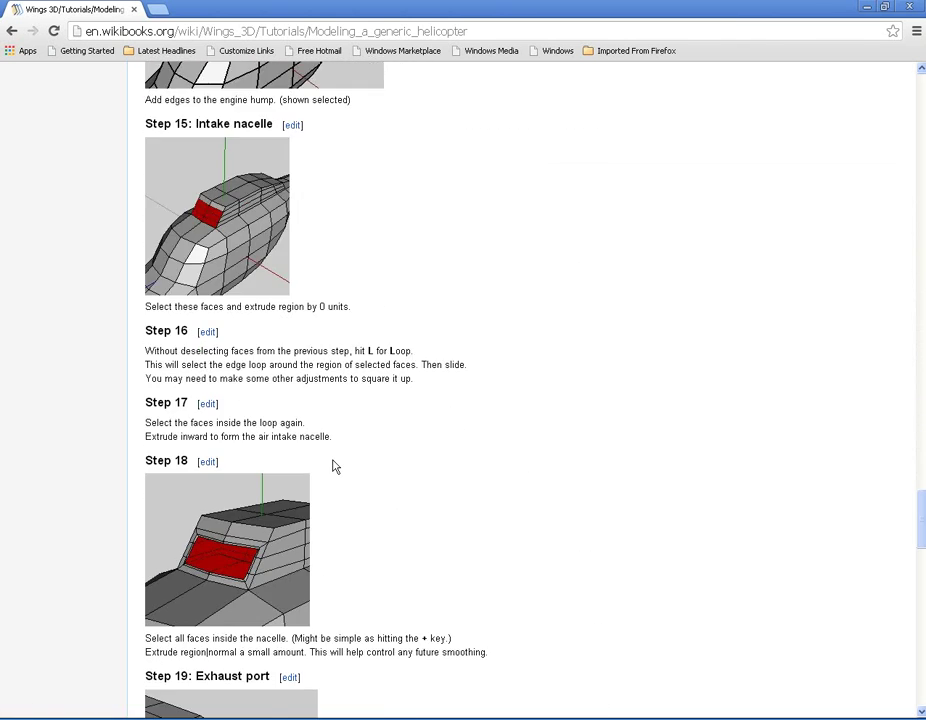
pyautogui.scroll(-8, 335, 467)
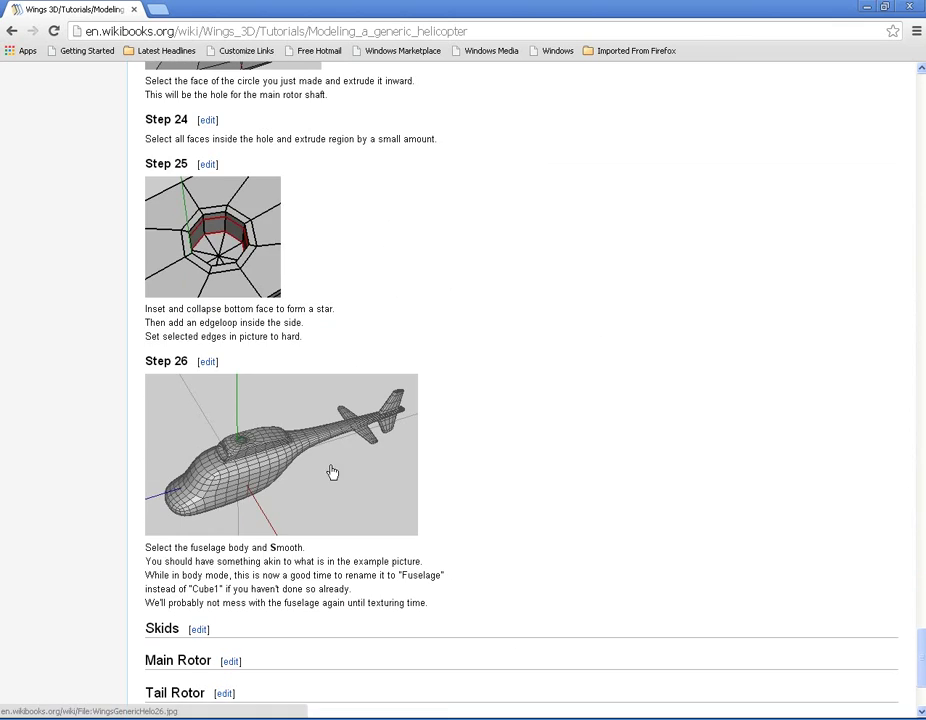
pyautogui.scroll(18, 334, 476)
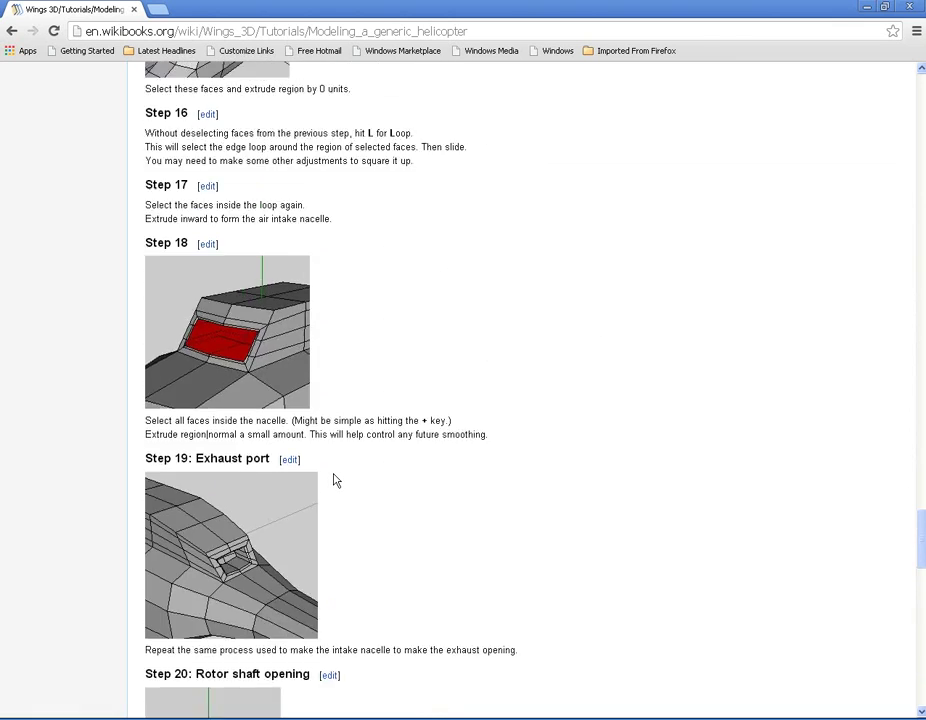
pyautogui.scroll(12, 334, 480)
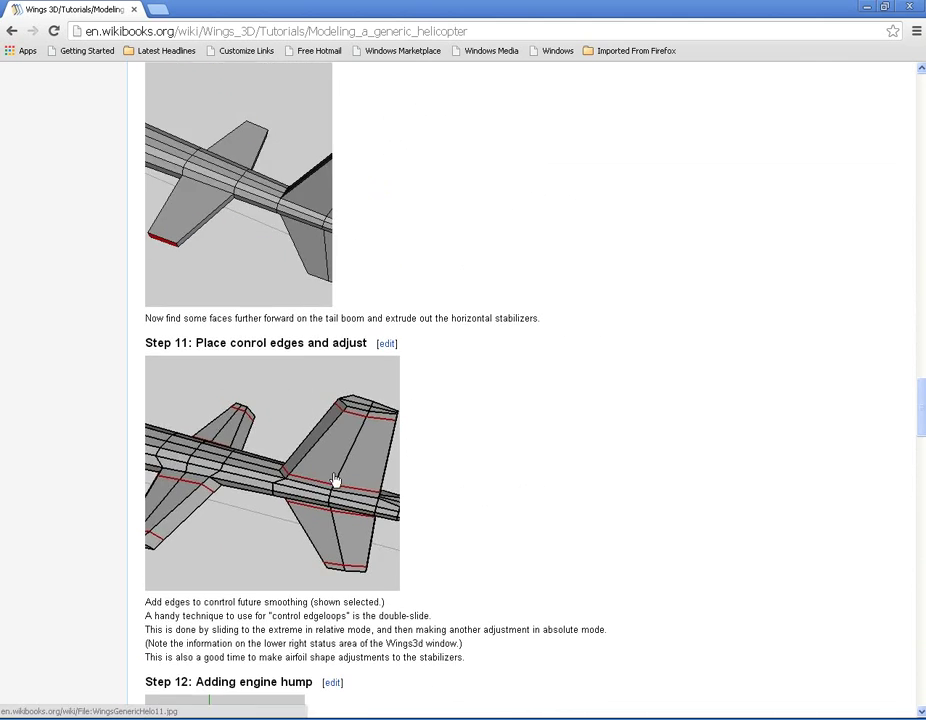
pyautogui.scroll(12, 335, 481)
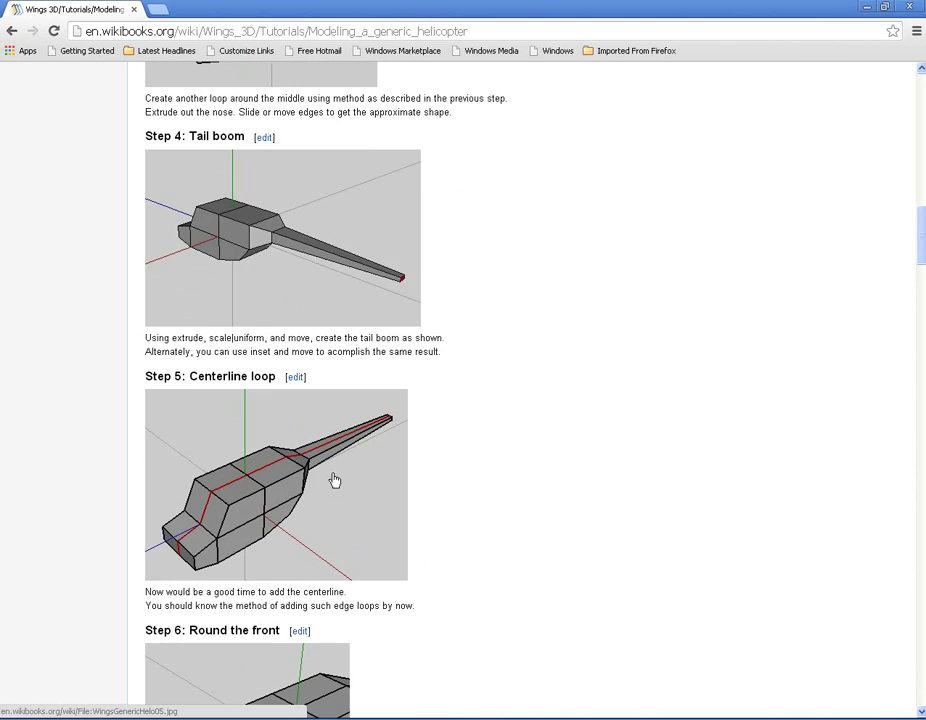
pyautogui.scroll(5, 335, 481)
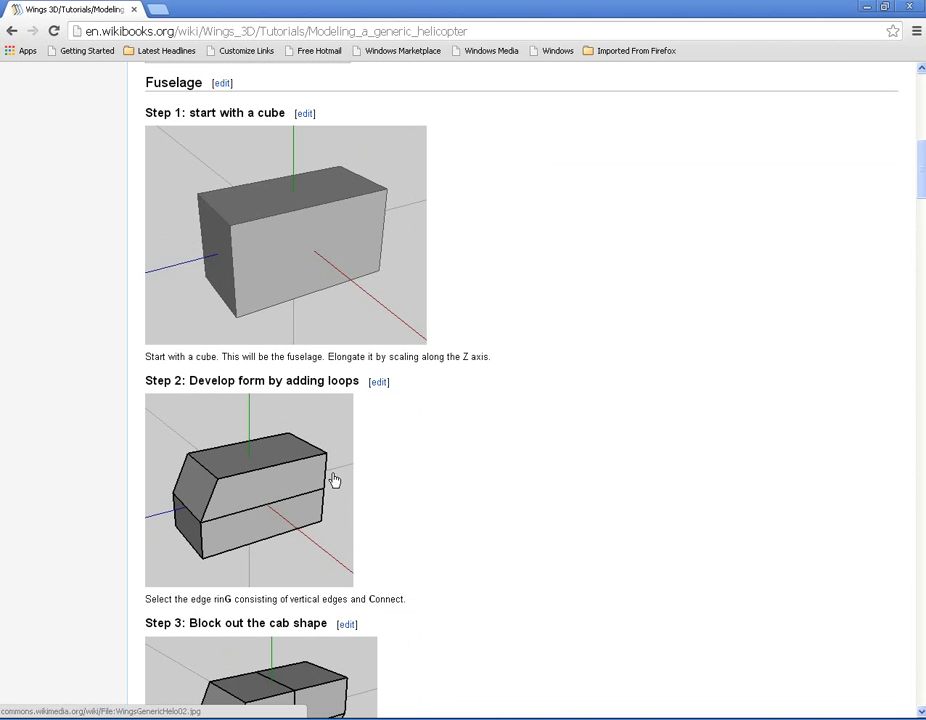
# Restore the tutorial browser window to a smaller size, zoom its page to 75%, and narrow it to a strip at the screen's edge
pyautogui.click(884, 7)
pyautogui.moveTo(504, 219); pyautogui.dragTo(539, 19)
pyautogui.keyDown('ctrl'); pyautogui.scroll(-3, 475, 342); pyautogui.keyUp('ctrl')
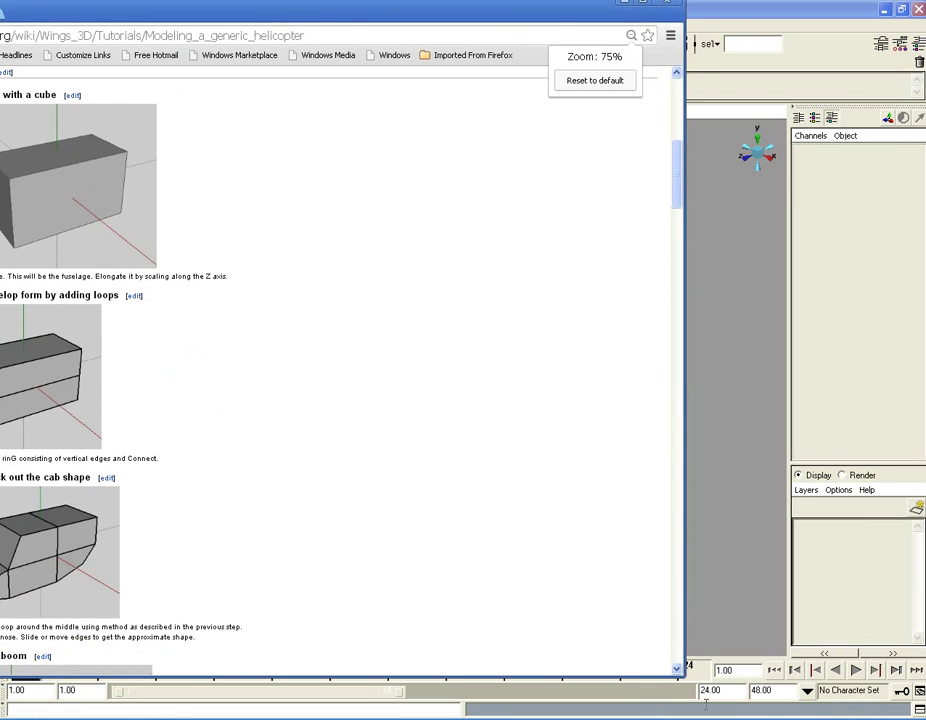
pyautogui.moveTo(680, 678); pyautogui.dragTo(208, 655)
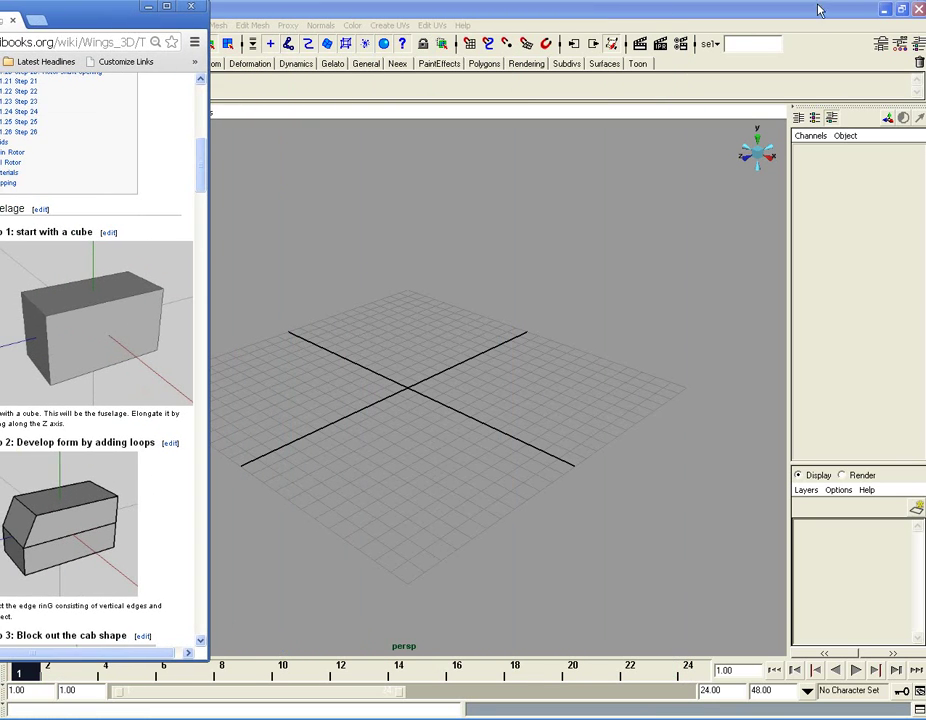
# Switch to Maya, restore its window to a smaller size, and place it beside the browser strip
pyautogui.click(906, 10)
pyautogui.moveTo(601, 60); pyautogui.dragTo(498, 37)
pyautogui.moveTo(818, 648); pyautogui.dragTo(678, 692)
pyautogui.moveTo(458, 33); pyautogui.dragTo(759, 9)
# Create a polygon cube on the grid, drawn as a long box elongated along the Z axis
pyautogui.click(302, 12)
pyautogui.moveTo(400, 46)
pyautogui.click(463, 68)
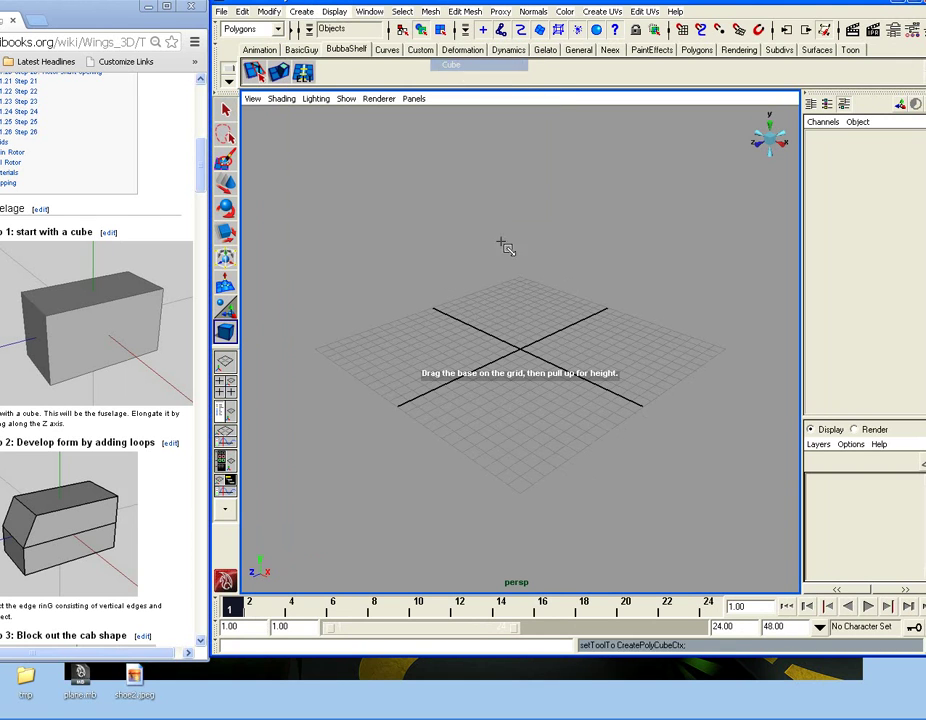
pyautogui.keyDown('alt'); pyautogui.moveTo(523, 279); pyautogui.dragTo(428, 344); pyautogui.keyUp('alt')
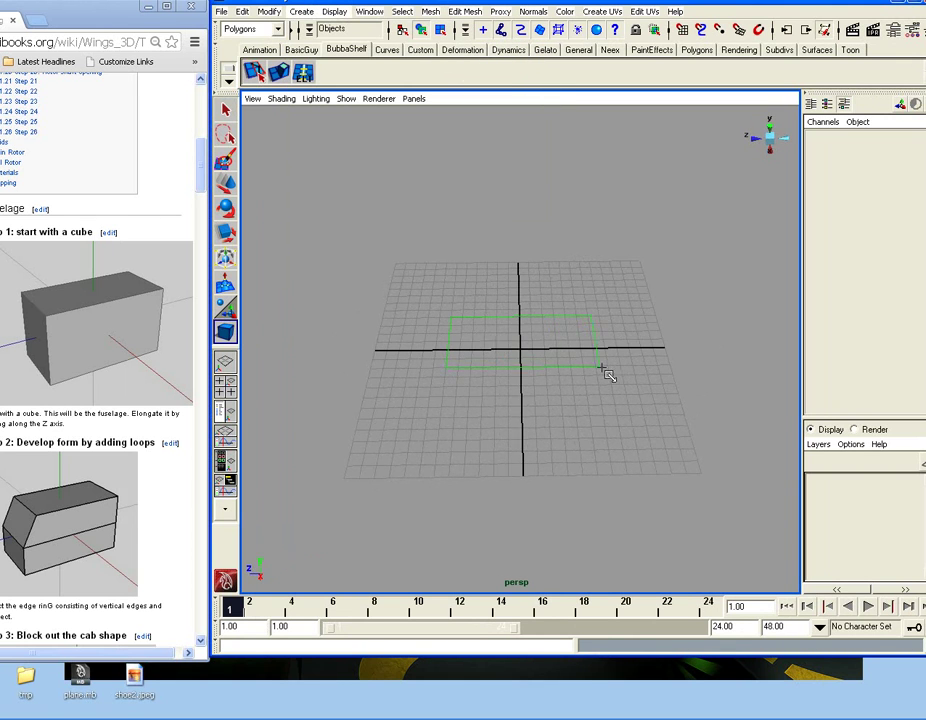
pyautogui.moveTo(630, 383); pyautogui.dragTo(616, 319)
# Insert a horizontal edge loop around the box at about half its height
pyautogui.click(463, 12)
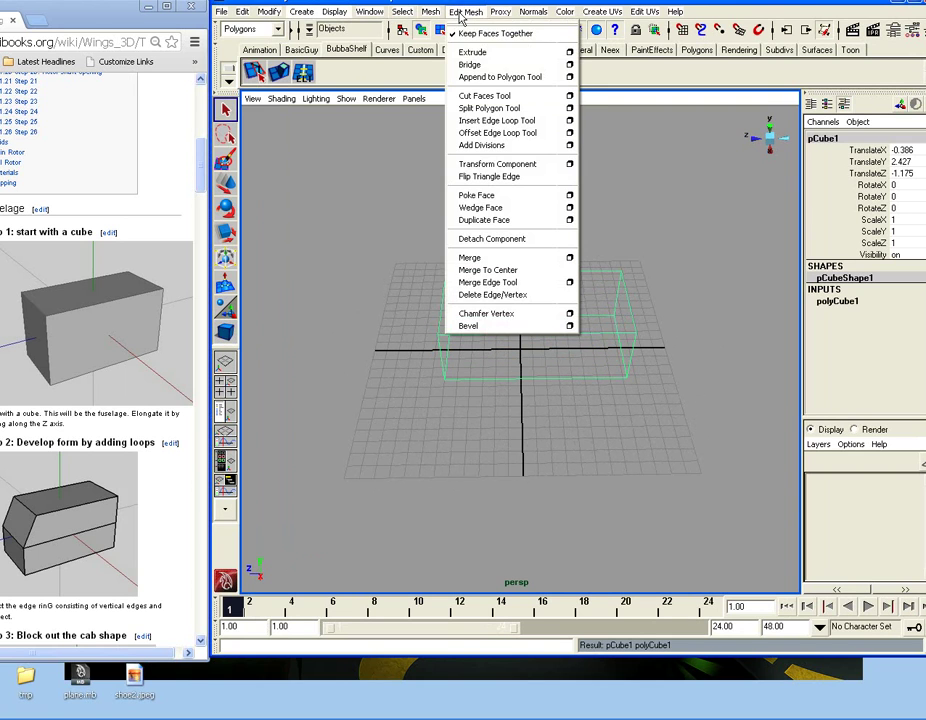
pyautogui.click(474, 120)
pyautogui.keyDown('alt'); pyautogui.moveTo(495, 287); pyautogui.dragTo(486, 288); pyautogui.keyUp('alt')
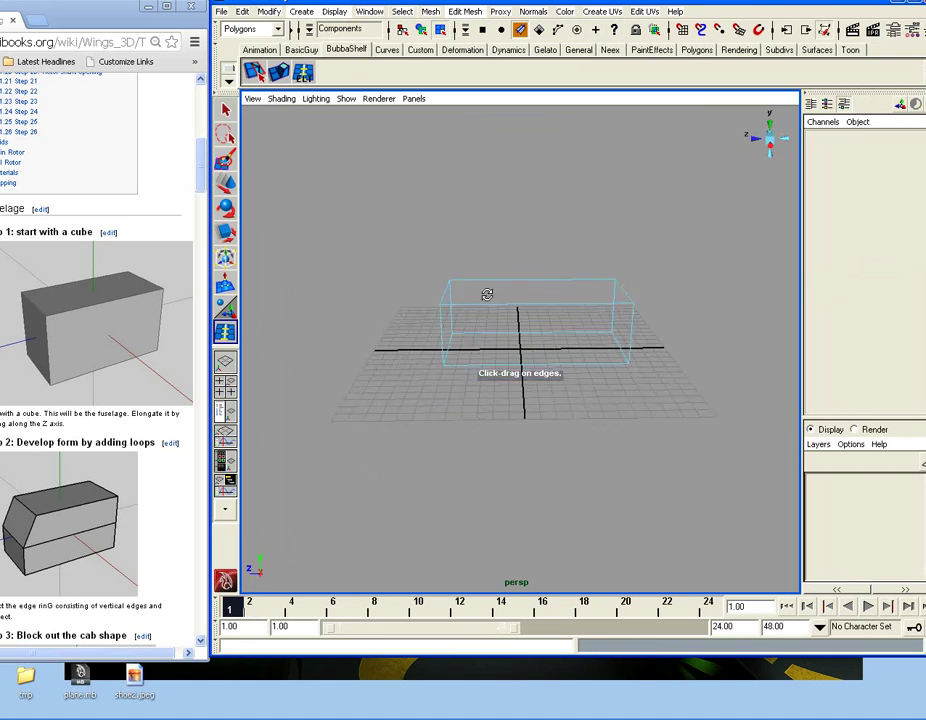
pyautogui.click(446, 332)
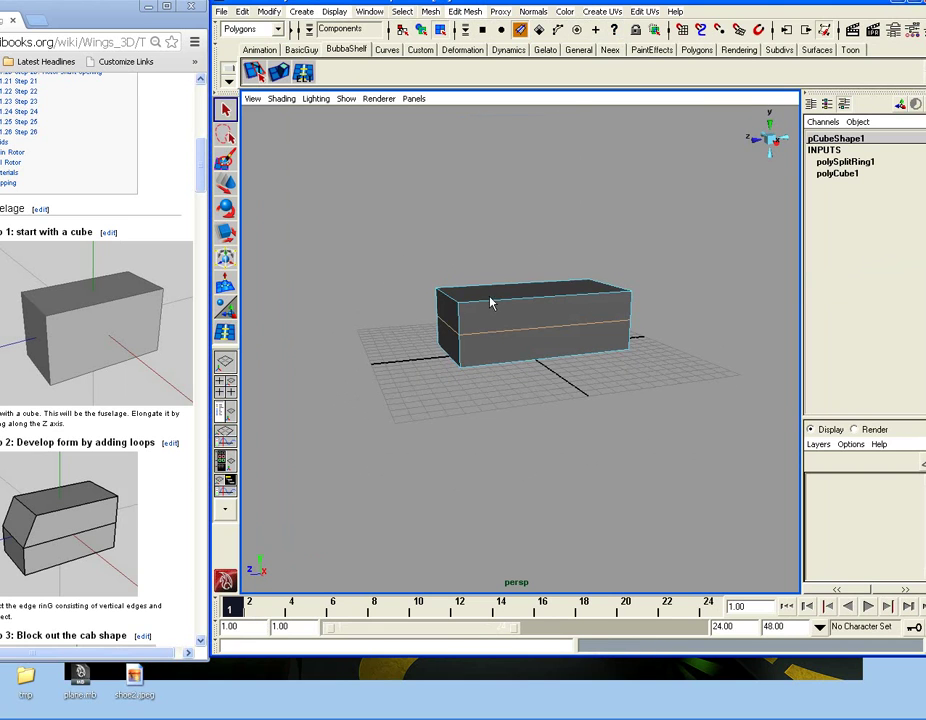
# Move the box's upper front edge backward to slope the front like a windshield
pyautogui.moveTo(491, 296); pyautogui.dragTo(492, 270, button='right')
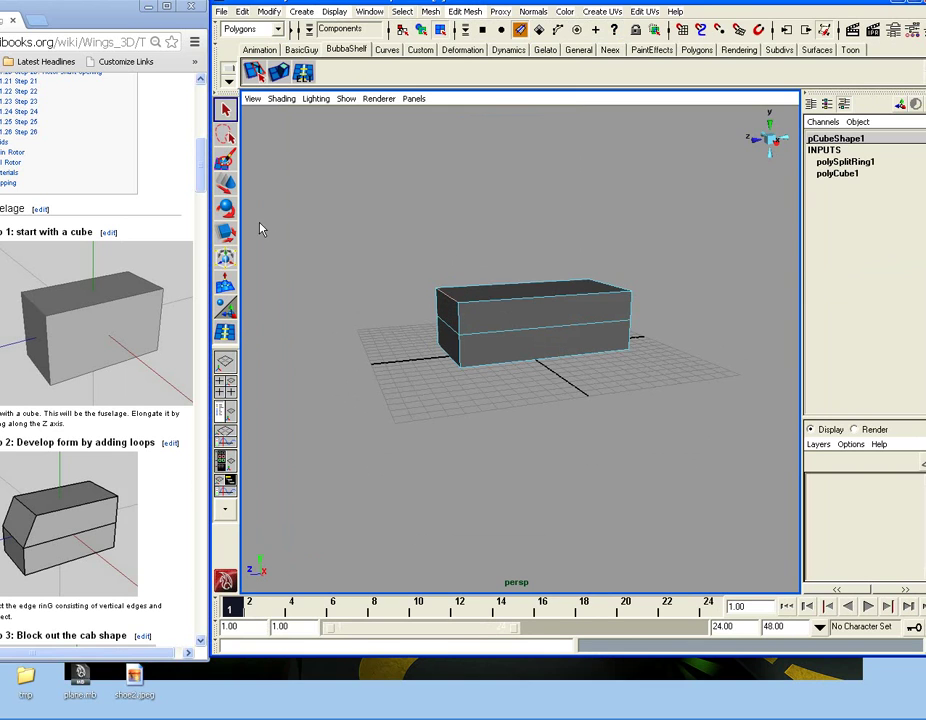
pyautogui.click(227, 186)
pyautogui.moveTo(397, 307); pyautogui.dragTo(412, 296)
# Consult Step 3 of the tutorial for blocking out the cab shape, and return to Maya
pyautogui.click(134, 265)
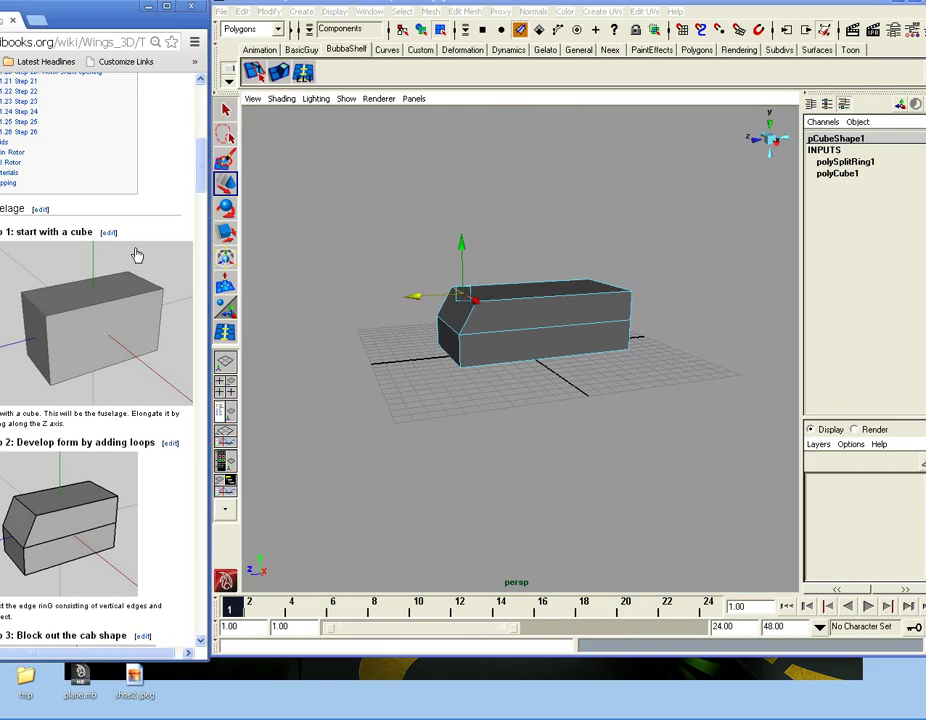
pyautogui.scroll(-1, 198, 227)
pyautogui.scroll(-1, 198, 195)
pyautogui.scroll(-2, 198, 203)
pyautogui.click(487, 348)
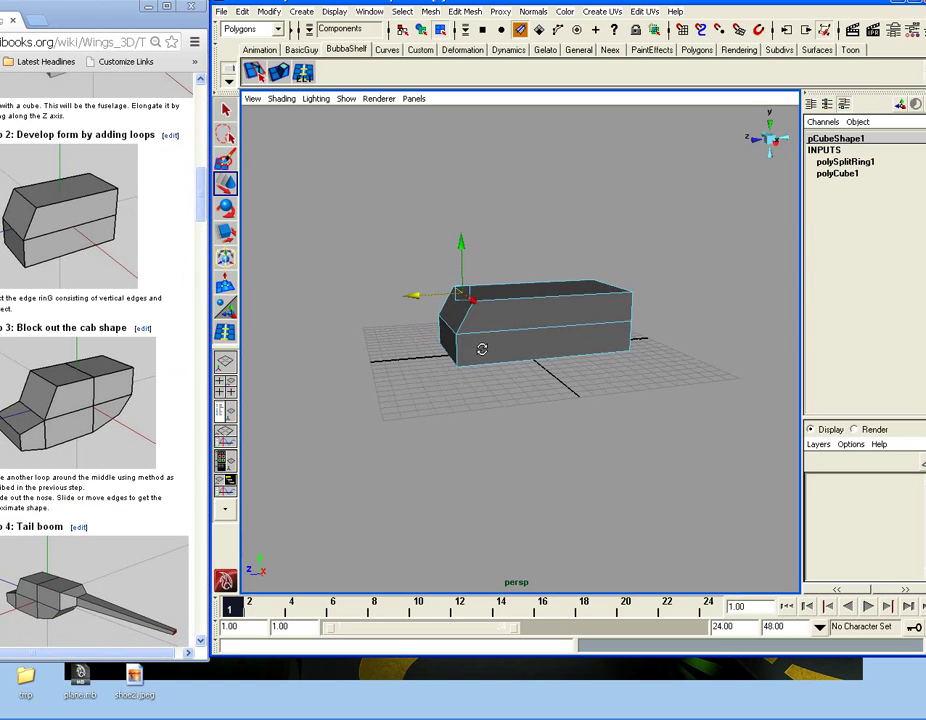
pyautogui.moveTo(488, 349); pyautogui.dragTo(490, 378, button='right')
pyautogui.click(449, 342)
pyautogui.click(466, 12)
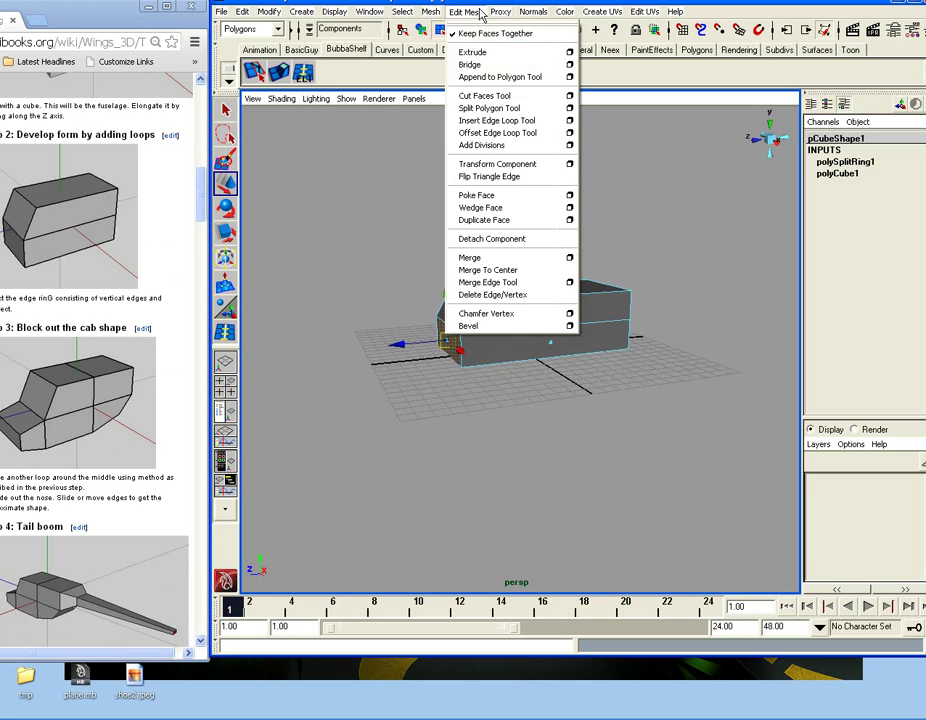
pyautogui.click(492, 121)
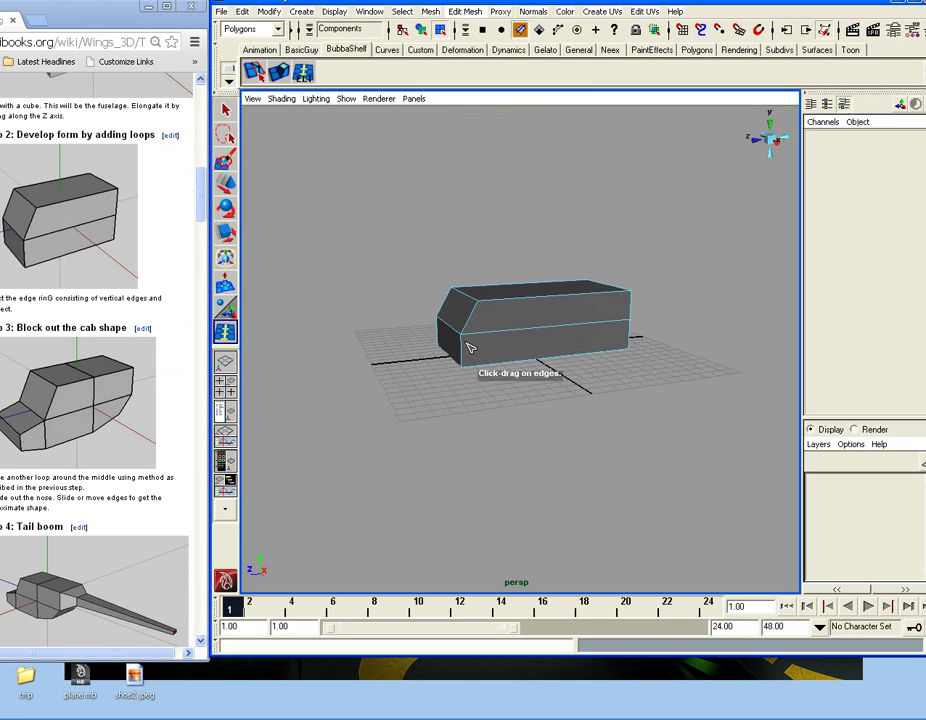
pyautogui.hotkey('ctrl', 'z')
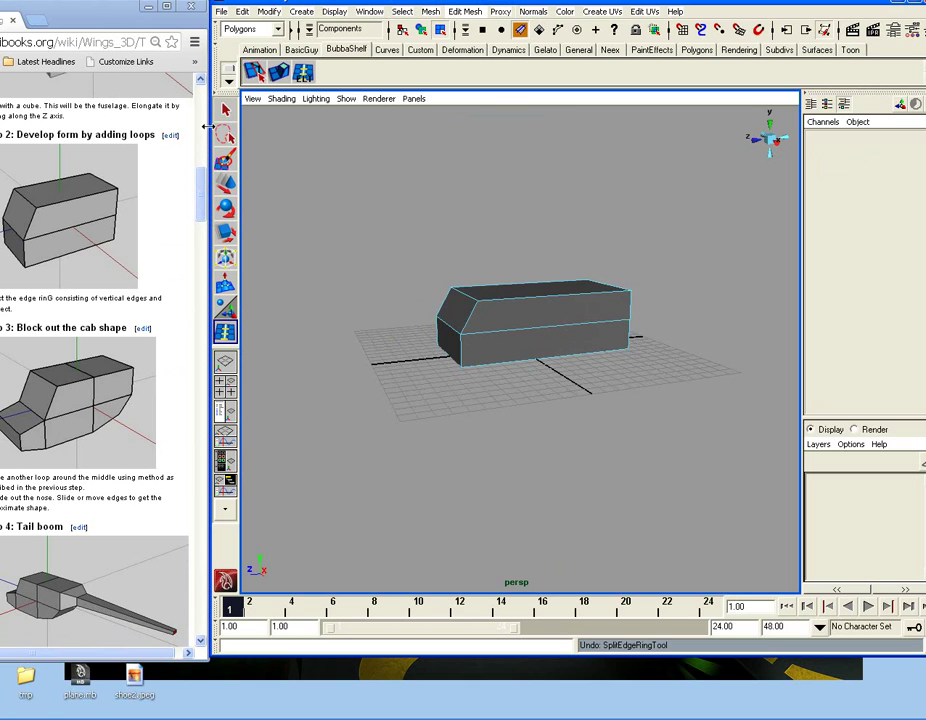
# Extrude the lower front face forward into a short tapered nose and return to object mode
pyautogui.moveTo(484, 294); pyautogui.dragTo(482, 328, button='right')
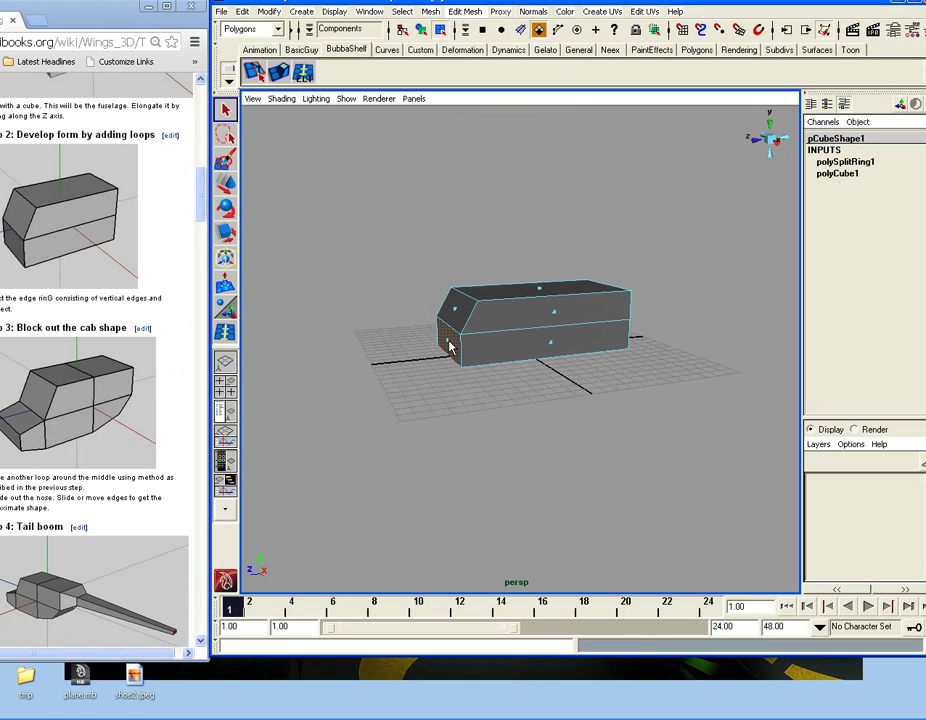
pyautogui.click(465, 11)
pyautogui.click(478, 53)
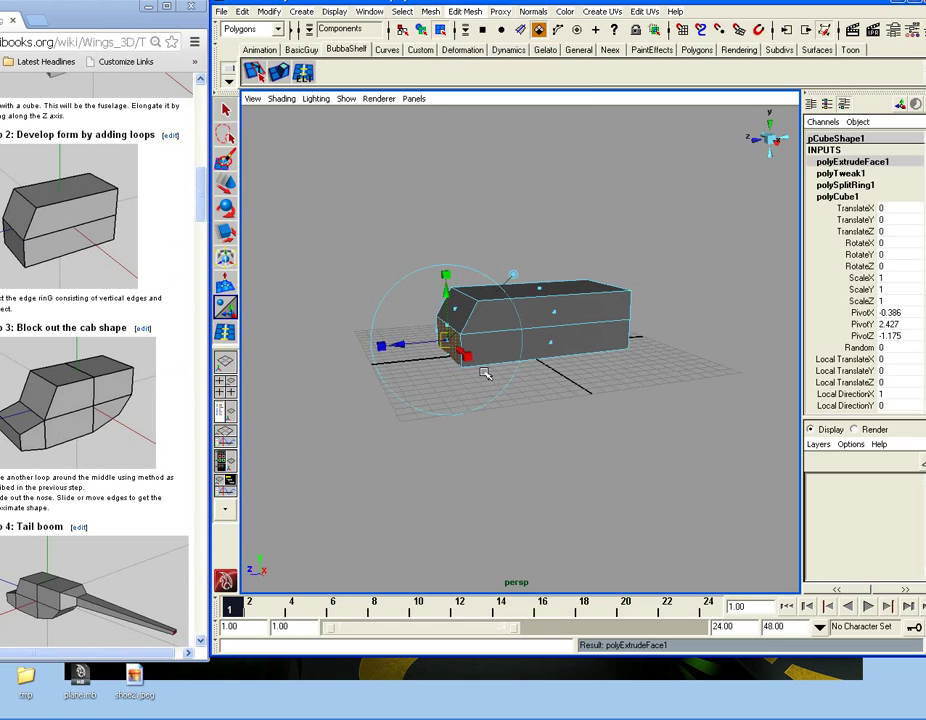
pyautogui.moveTo(427, 357); pyautogui.dragTo(413, 335)
pyautogui.press('w')
pyautogui.moveTo(426, 406); pyautogui.dragTo(554, 409)
pyautogui.rightClick(523, 320)
pyautogui.click(574, 303)
pyautogui.moveTo(584, 321); pyautogui.dragTo(524, 319)
pyautogui.click(627, 335)
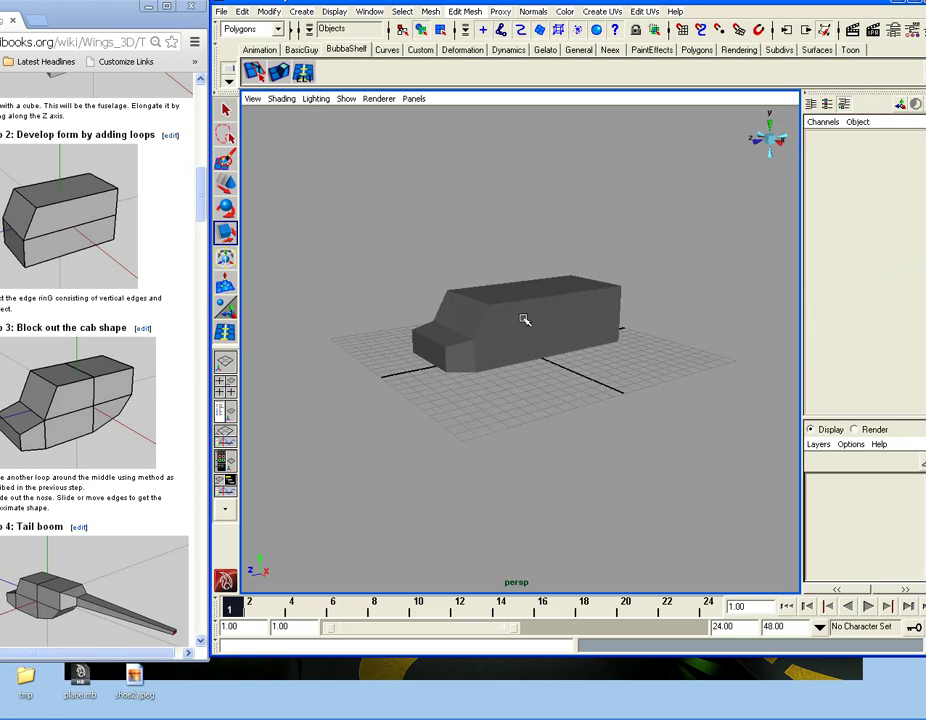
# Insert an edge loop across the top and sides near the middle of the cab's length
pyautogui.click(466, 13)
pyautogui.click(506, 121)
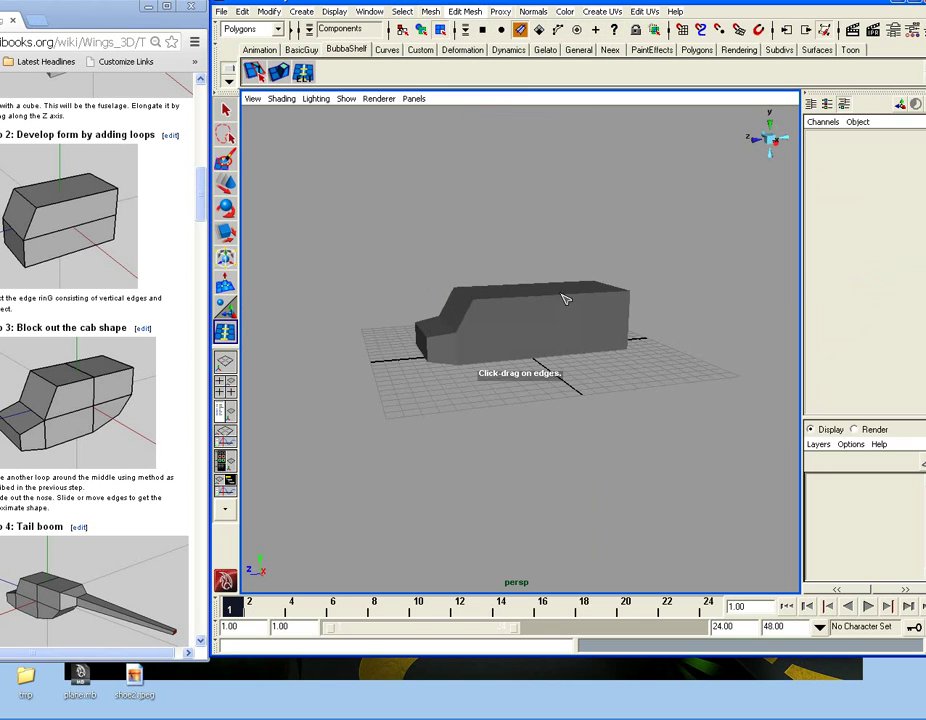
pyautogui.moveTo(562, 302); pyautogui.dragTo(568, 302)
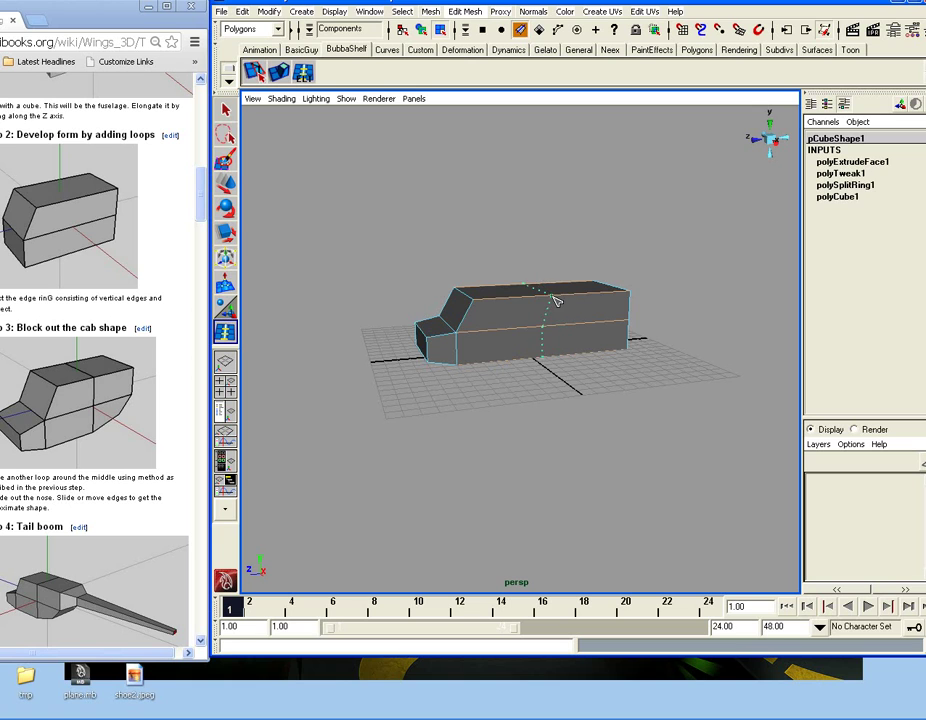
pyautogui.moveTo(548, 300); pyautogui.dragTo(548, 301)
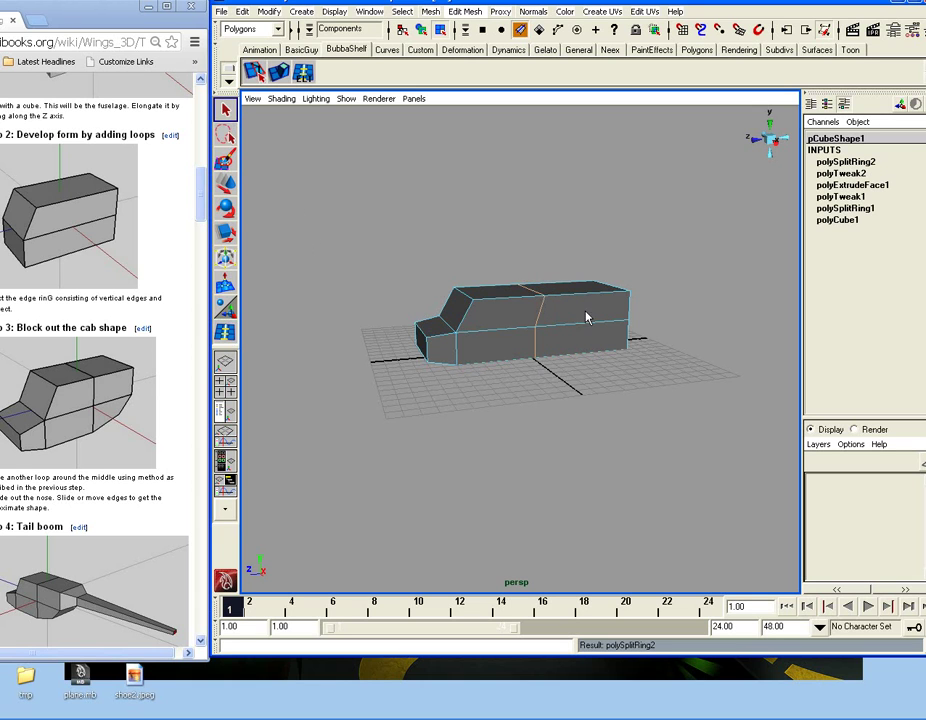
# Select the vertices of the middle edge loop and scale them along Z so the loop is flat and vertical
pyautogui.keyDown('alt'); pyautogui.moveTo(612, 327); pyautogui.dragTo(575, 310); pyautogui.keyUp('alt')
pyautogui.moveTo(541, 308); pyautogui.dragTo(499, 268, button='right')
pyautogui.moveTo(538, 343); pyautogui.dragTo(540, 346)
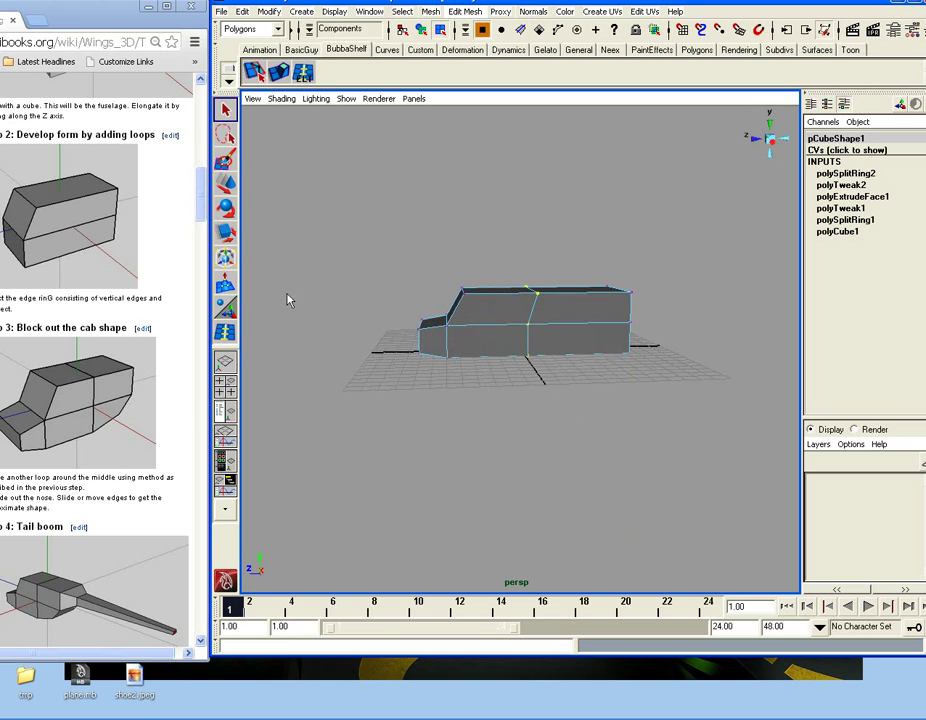
pyautogui.click(226, 236)
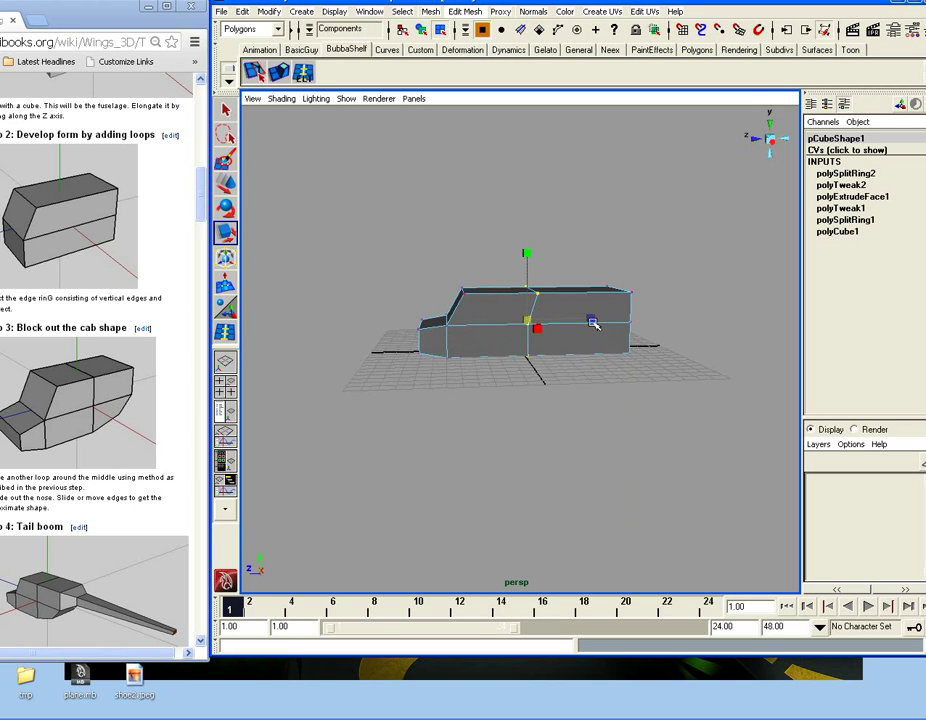
pyautogui.moveTo(576, 324); pyautogui.dragTo(533, 327)
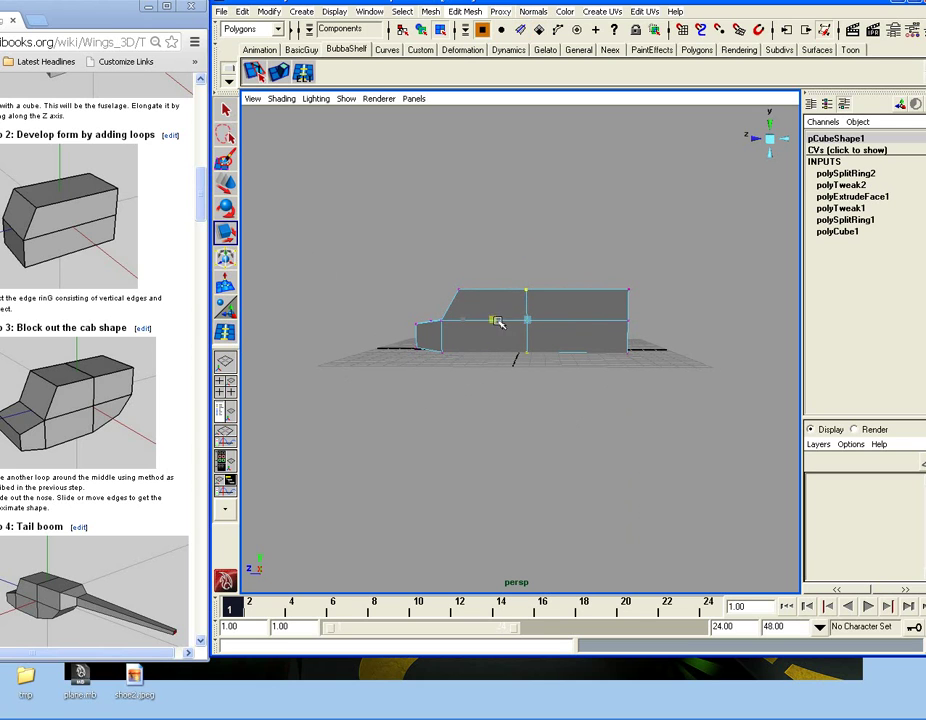
# Move the cab's bottom rear edge forward and slightly up to angle the lower back
pyautogui.keyDown('alt'); pyautogui.moveTo(550, 383); pyautogui.dragTo(548, 350); pyautogui.keyUp('alt')
pyautogui.moveTo(548, 350); pyautogui.dragTo(585, 363, button='right')
pyautogui.keyDown('alt'); pyautogui.moveTo(585, 363); pyautogui.dragTo(622, 351); pyautogui.keyUp('alt')
pyautogui.press('w')
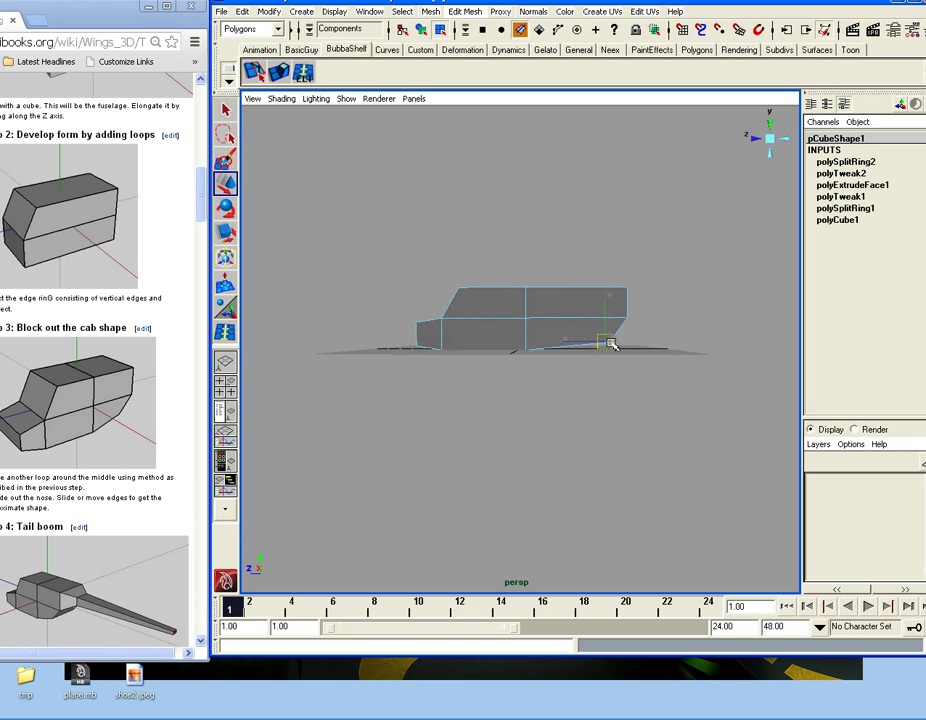
# Select all the rear vertices and move them forward to shorten the back half of the cab
pyautogui.moveTo(621, 303); pyautogui.dragTo(580, 303, button='right')
pyautogui.moveTo(671, 250); pyautogui.dragTo(597, 375)
pyautogui.moveTo(578, 318); pyautogui.dragTo(552, 315)
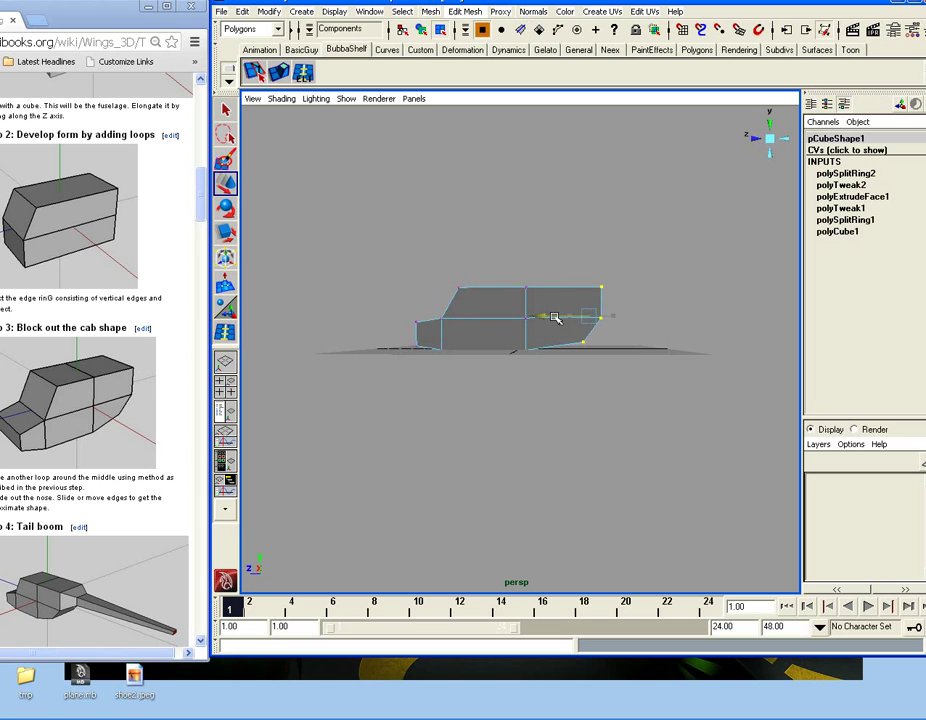
pyautogui.click(608, 378)
pyautogui.keyDown('alt'); pyautogui.moveTo(608, 378); pyautogui.dragTo(603, 372); pyautogui.keyUp('alt')
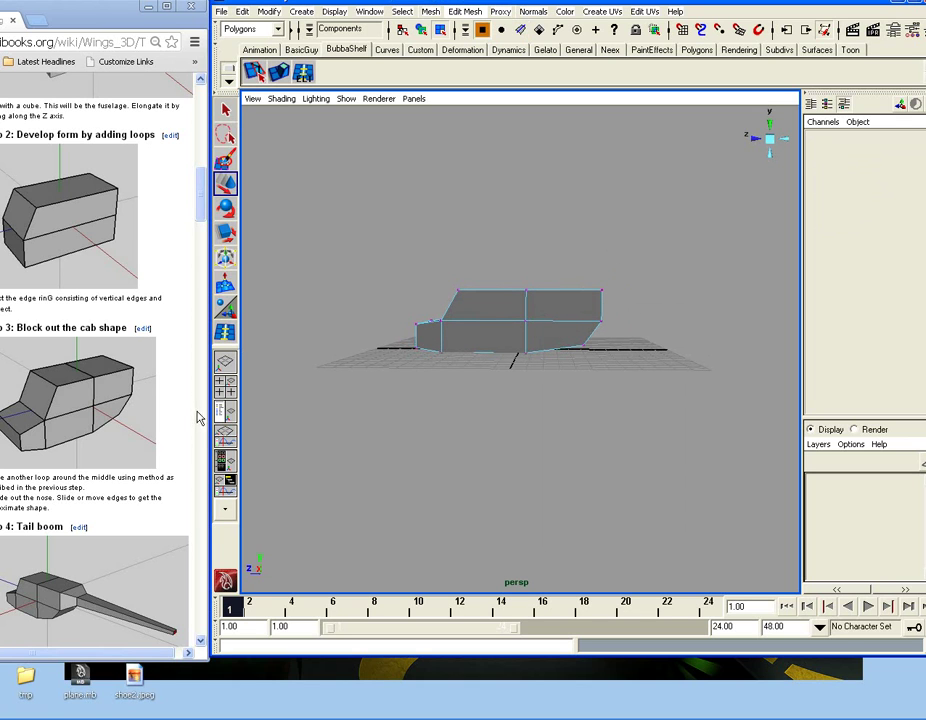
# Extrude the cab's upper rear face to start the tail boom described in Step 4 of the tutorial
pyautogui.click(197, 409)
pyautogui.moveTo(198, 250); pyautogui.dragTo(199, 215)
pyautogui.keyDown('alt'); pyautogui.moveTo(590, 379); pyautogui.dragTo(505, 394); pyautogui.keyUp('alt')
pyautogui.moveTo(589, 310); pyautogui.dragTo(587, 326, button='right')
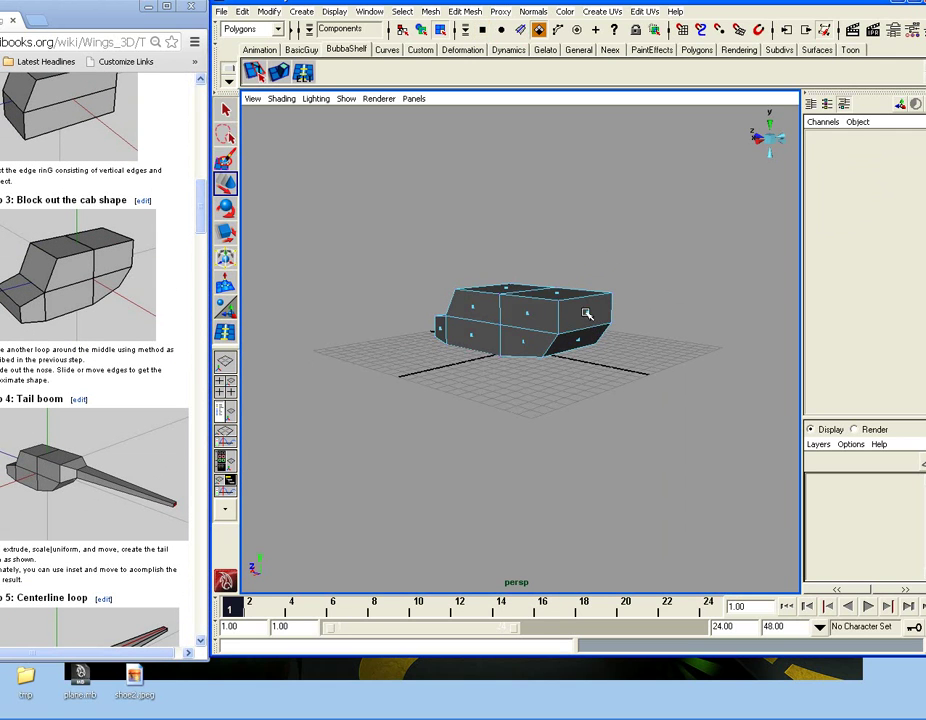
pyautogui.click(587, 314)
pyautogui.click(468, 18)
pyautogui.click(525, 74)
# Scale the extruded rear face narrower and pull it slightly backward to form the base of the tail boom
pyautogui.keyDown('alt'); pyautogui.moveTo(560, 390); pyautogui.dragTo(617, 395); pyautogui.keyUp('alt')
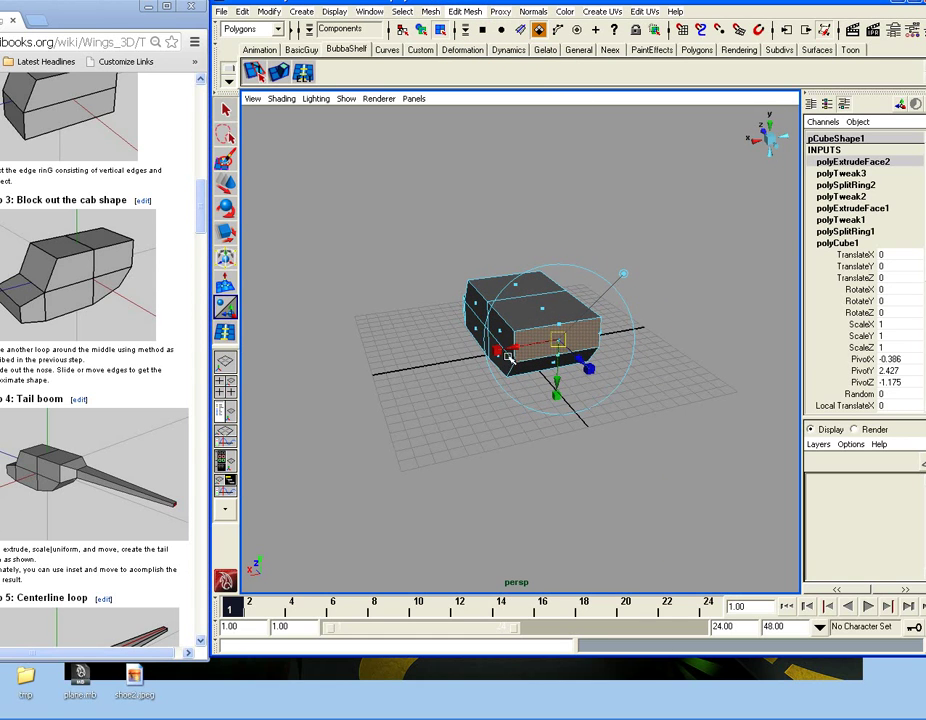
pyautogui.moveTo(501, 353); pyautogui.dragTo(530, 350)
pyautogui.moveTo(556, 395); pyautogui.dragTo(621, 358)
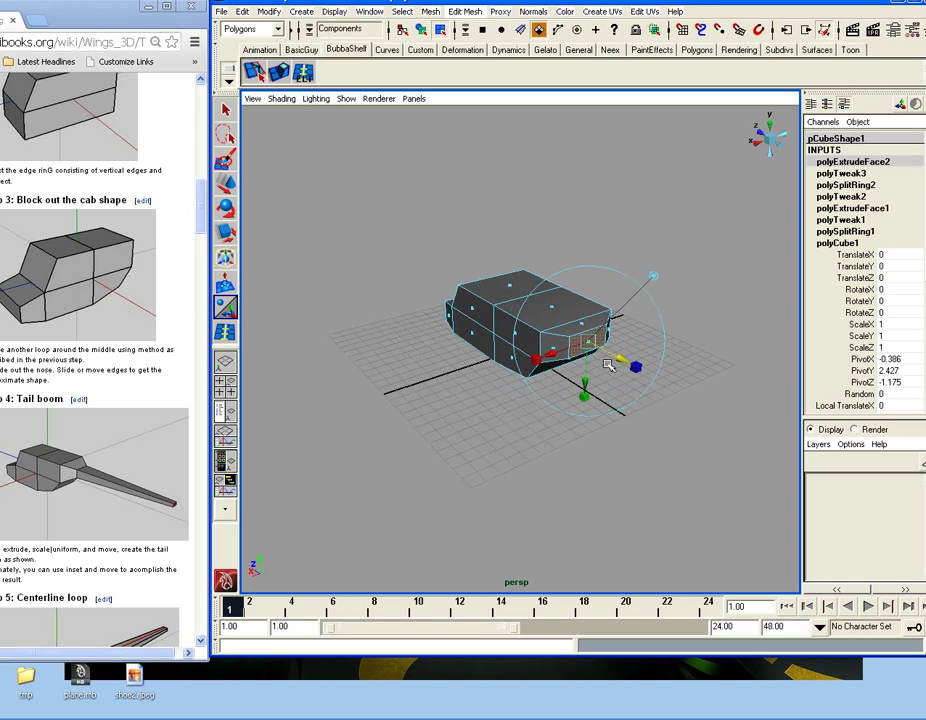
pyautogui.click(538, 363)
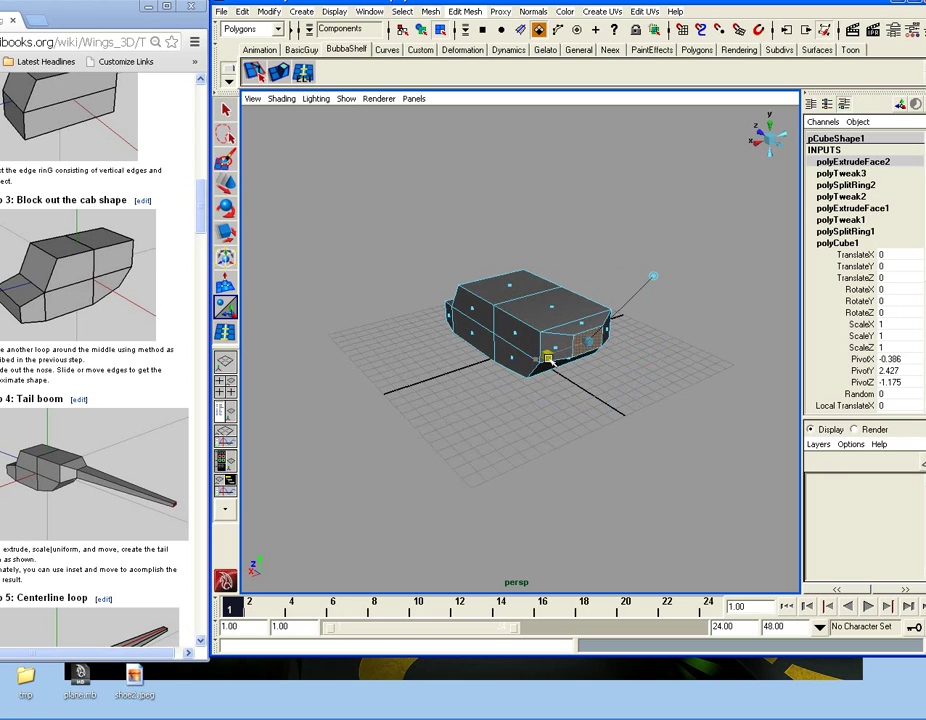
pyautogui.moveTo(551, 356); pyautogui.dragTo(552, 356)
pyautogui.keyDown('alt'); pyautogui.moveTo(665, 337); pyautogui.dragTo(617, 316, button='middle'); pyautogui.keyUp('alt')
pyautogui.moveTo(612, 318)
pyautogui.keyDown('alt'); pyautogui.mouseDown()
pyautogui.moveTo(570, 326)
pyautogui.moveTo(601, 323)
pyautogui.mouseUp(); pyautogui.keyUp('alt')
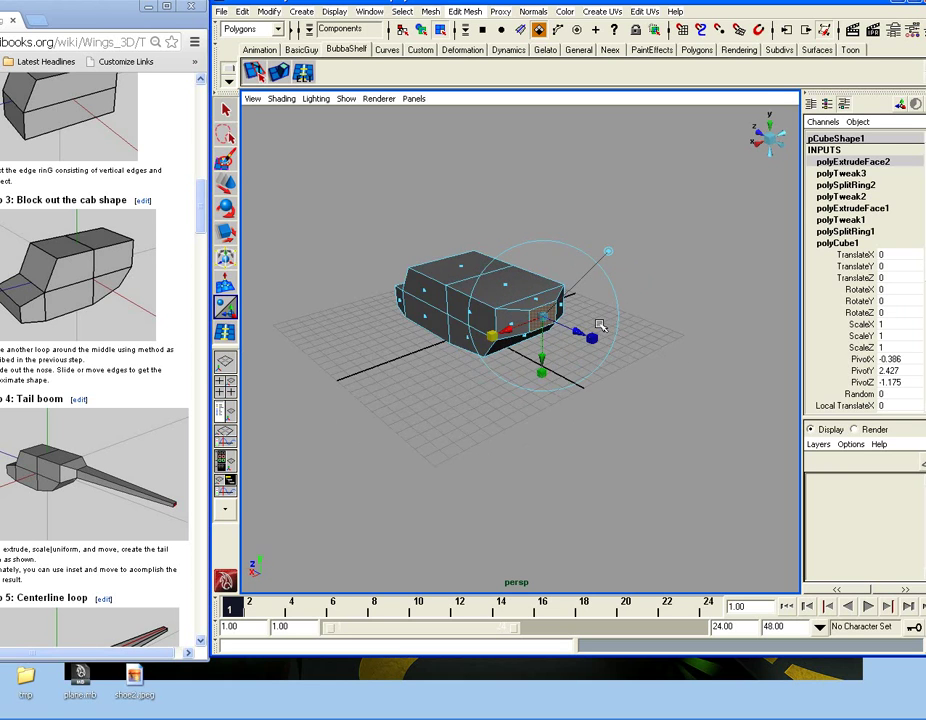
# Extrude the small rear face again and pull it far back into a long tail boom
pyautogui.press('g')
pyautogui.keyDown('alt'); pyautogui.moveTo(602, 326); pyautogui.dragTo(570, 329, button='right'); pyautogui.keyUp('alt')
pyautogui.keyDown('alt'); pyautogui.moveTo(570, 329); pyautogui.dragTo(681, 394); pyautogui.keyUp('alt')
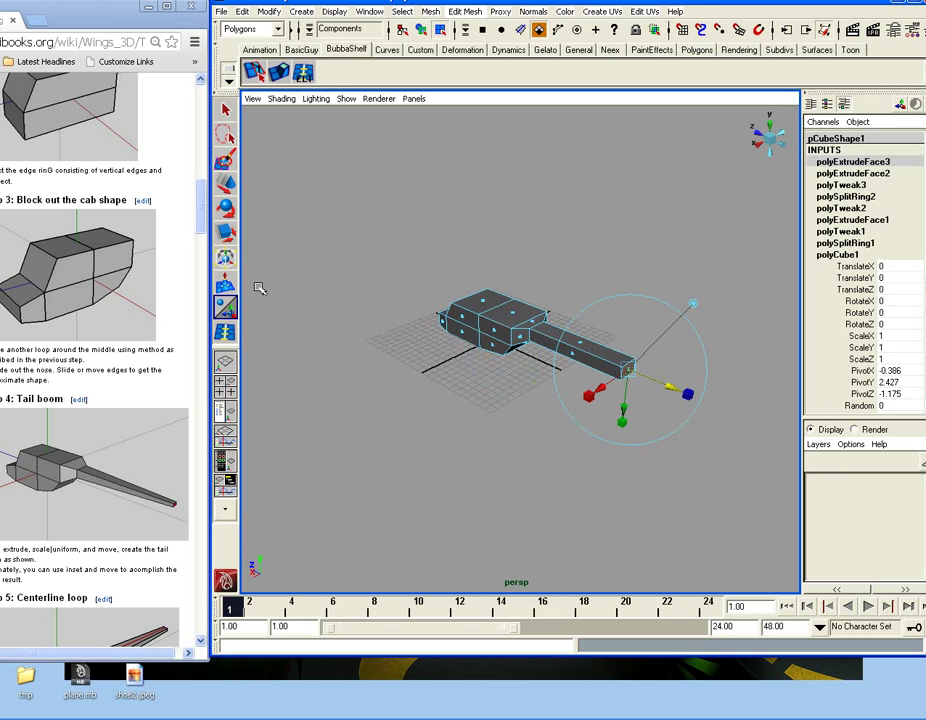
# Scale down the tail boom's end face so the boom tapers toward its tip
pyautogui.click(225, 232)
pyautogui.moveTo(627, 374); pyautogui.dragTo(603, 341)
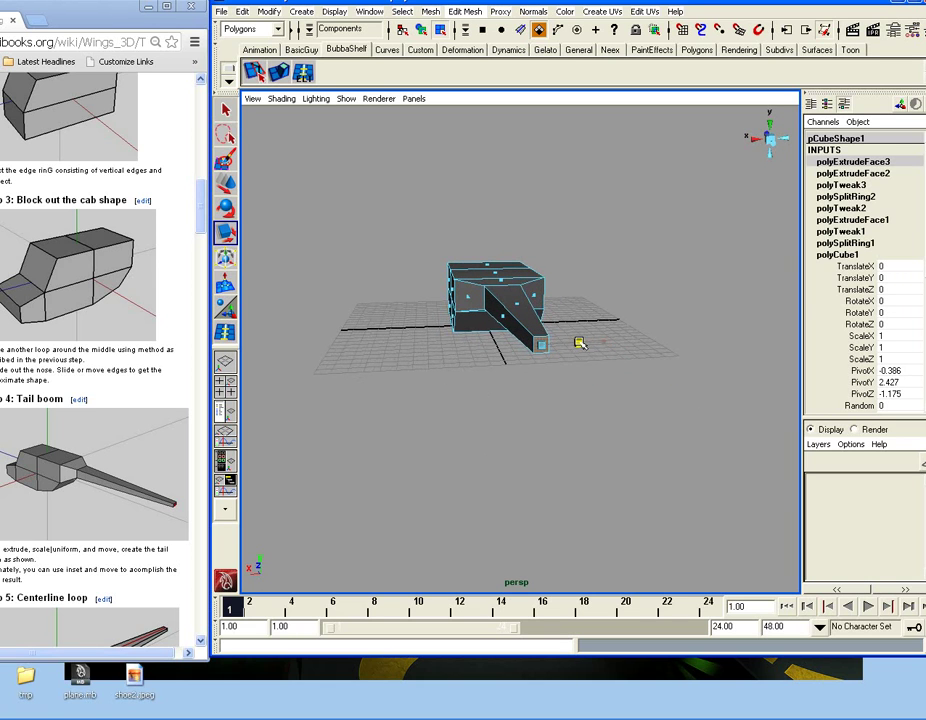
pyautogui.moveTo(547, 290); pyautogui.dragTo(546, 288)
pyautogui.click(458, 356)
pyautogui.keyDown('alt'); pyautogui.moveTo(458, 356); pyautogui.dragTo(583, 355); pyautogui.keyUp('alt')
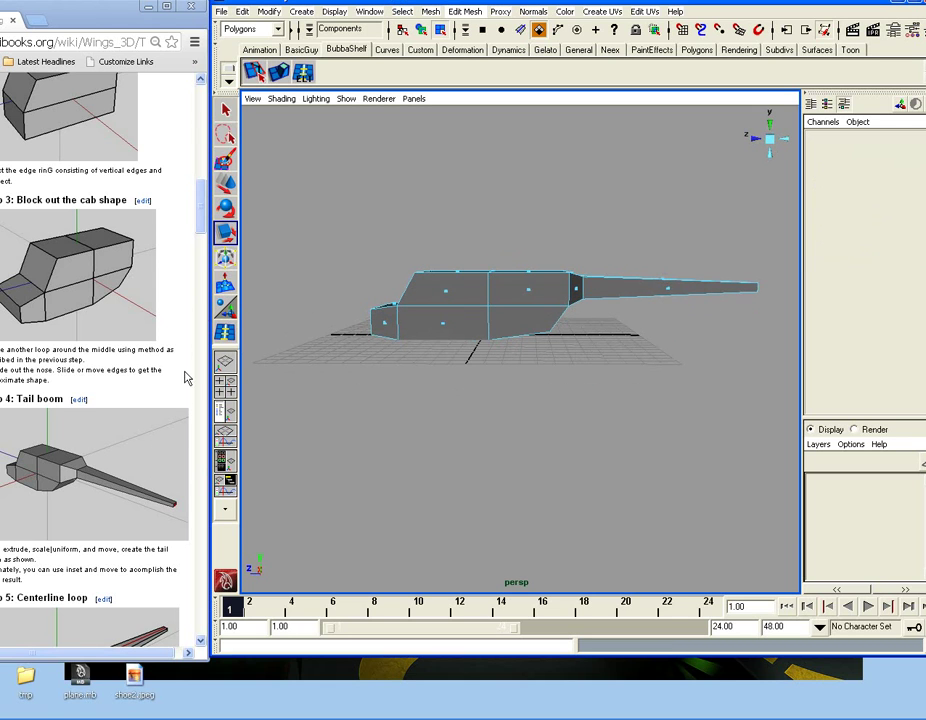
# Insert a lengthwise edge loop along the centerline of the cab and tail boom, following Step 5 of the tutorial
pyautogui.scroll(-5, 150, 175)
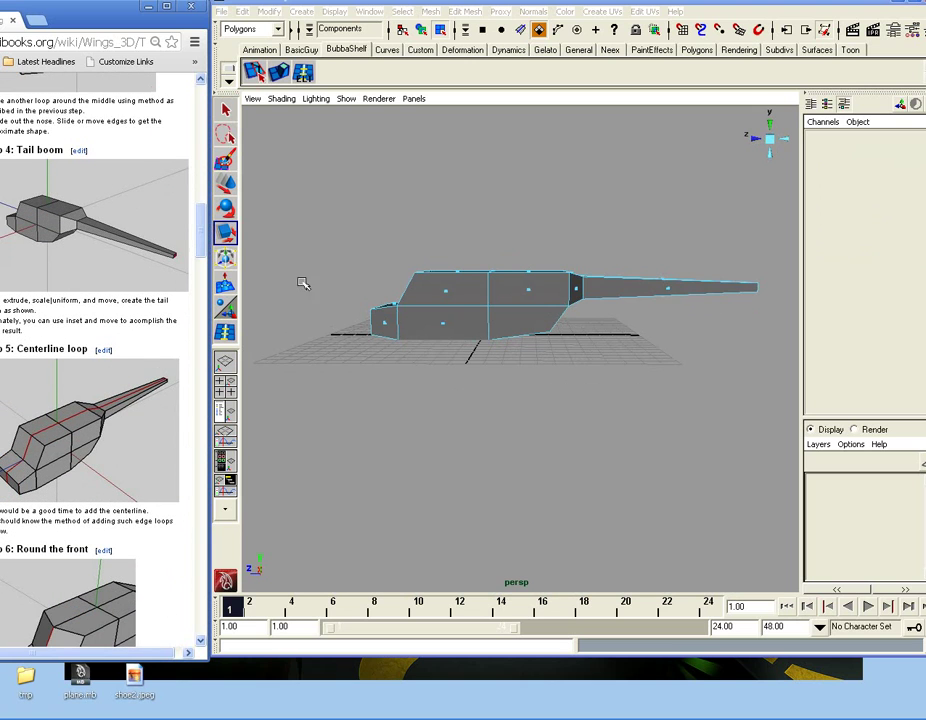
pyautogui.moveTo(200, 250); pyautogui.dragTo(200, 260)
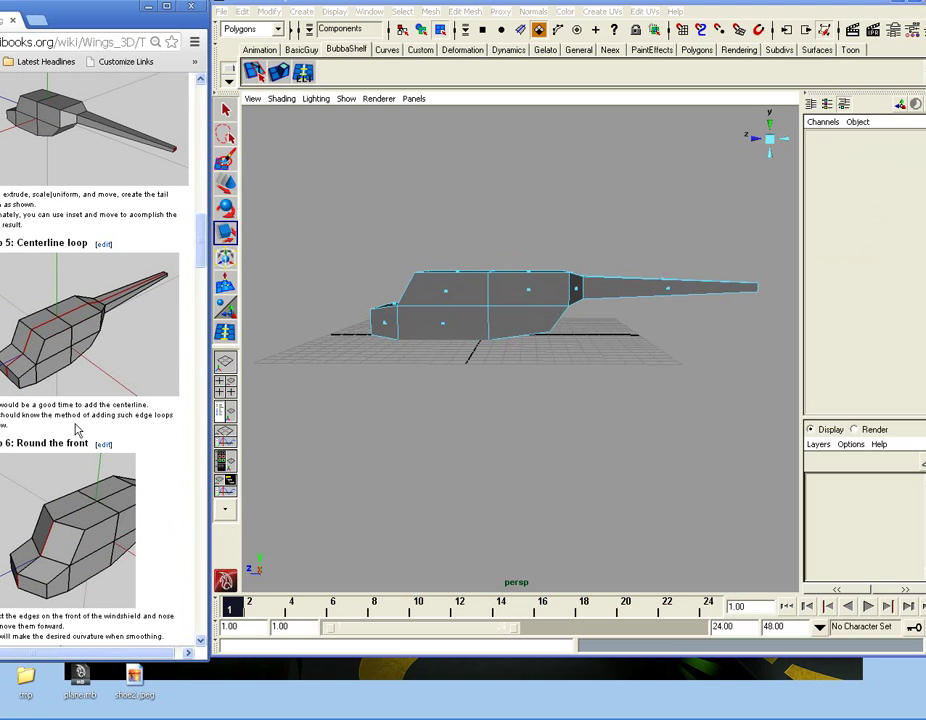
pyautogui.keyDown('alt'); pyautogui.moveTo(411, 388); pyautogui.dragTo(390, 222); pyautogui.keyUp('alt')
pyautogui.click(466, 12)
pyautogui.click(496, 120)
pyautogui.keyDown('alt'); pyautogui.moveTo(501, 390); pyautogui.dragTo(522, 332); pyautogui.keyUp('alt')
# Move the center edge of the windshield forward to round the front of the cab
pyautogui.keyDown('alt'); pyautogui.moveTo(522, 334); pyautogui.dragTo(295, 246); pyautogui.keyUp('alt')
pyautogui.click(232, 188)
pyautogui.moveTo(619, 373); pyautogui.dragTo(593, 369)
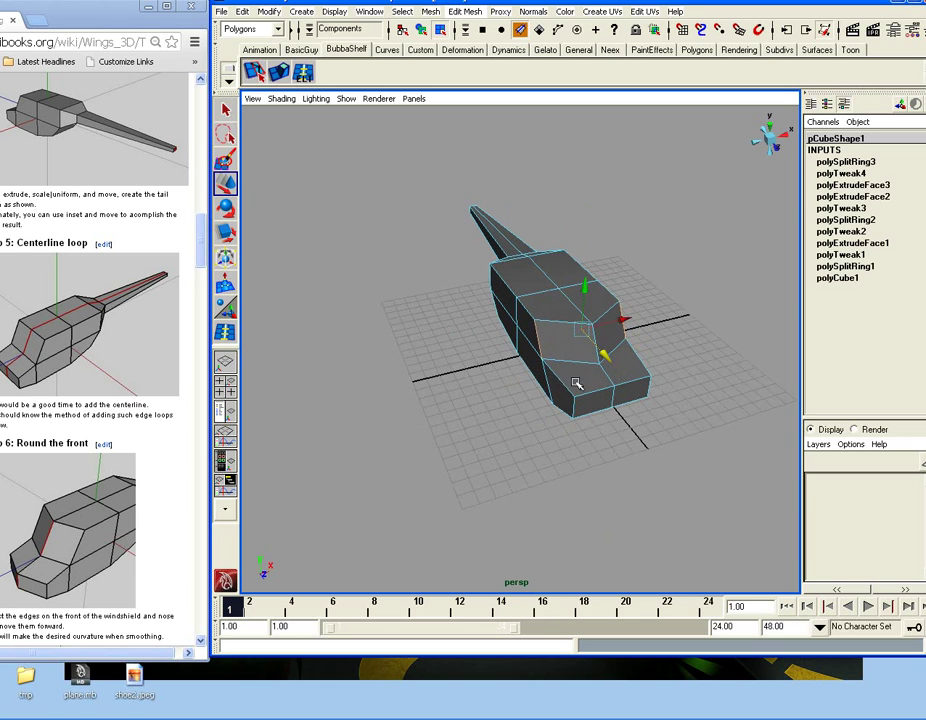
pyautogui.click(535, 400)
pyautogui.keyDown('alt'); pyautogui.moveTo(490, 397); pyautogui.dragTo(365, 415); pyautogui.keyUp('alt')
# Examine Steps 6 to 8 of the tutorial, focusing on the tail boom's edge loops and the smoothed fuselage mesh
pyautogui.click(186, 434)
pyautogui.scroll(-3, 185, 435)
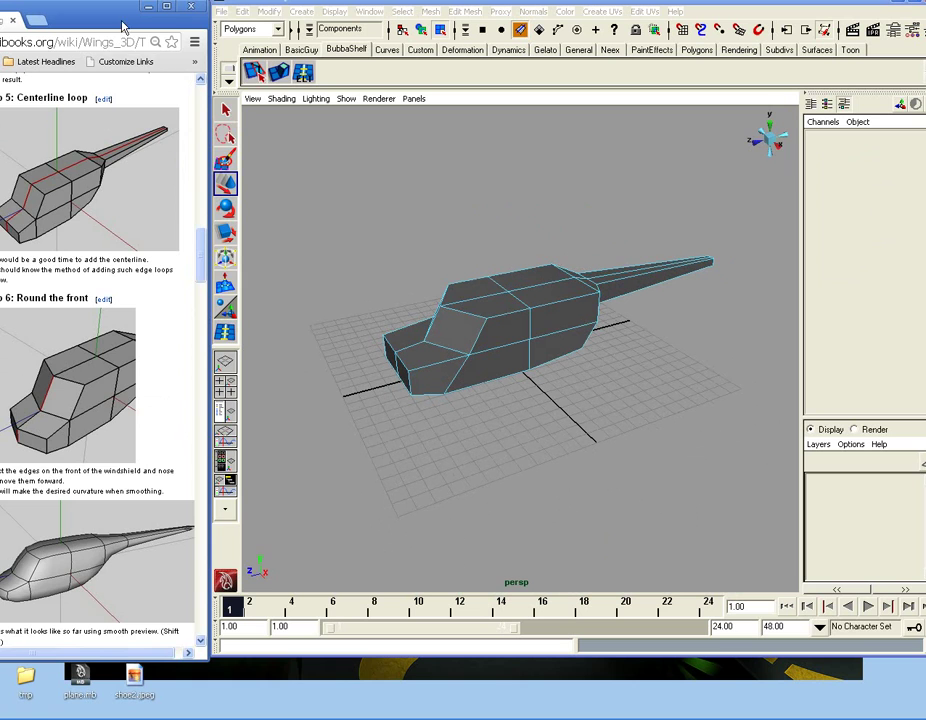
pyautogui.moveTo(123, 25); pyautogui.dragTo(198, 16)
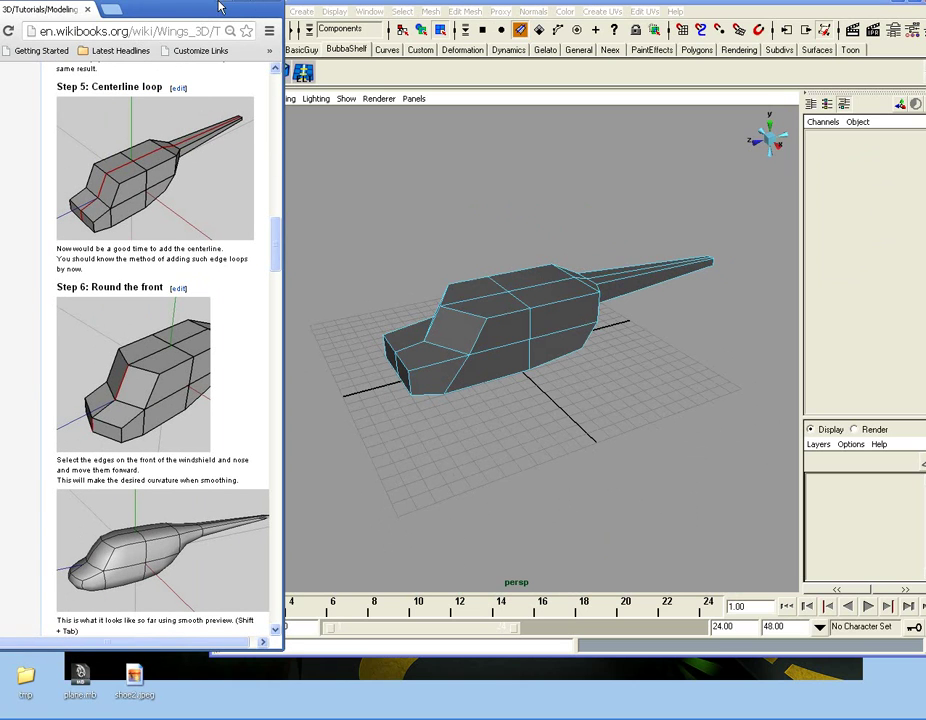
pyautogui.doubleClick(224, 14)
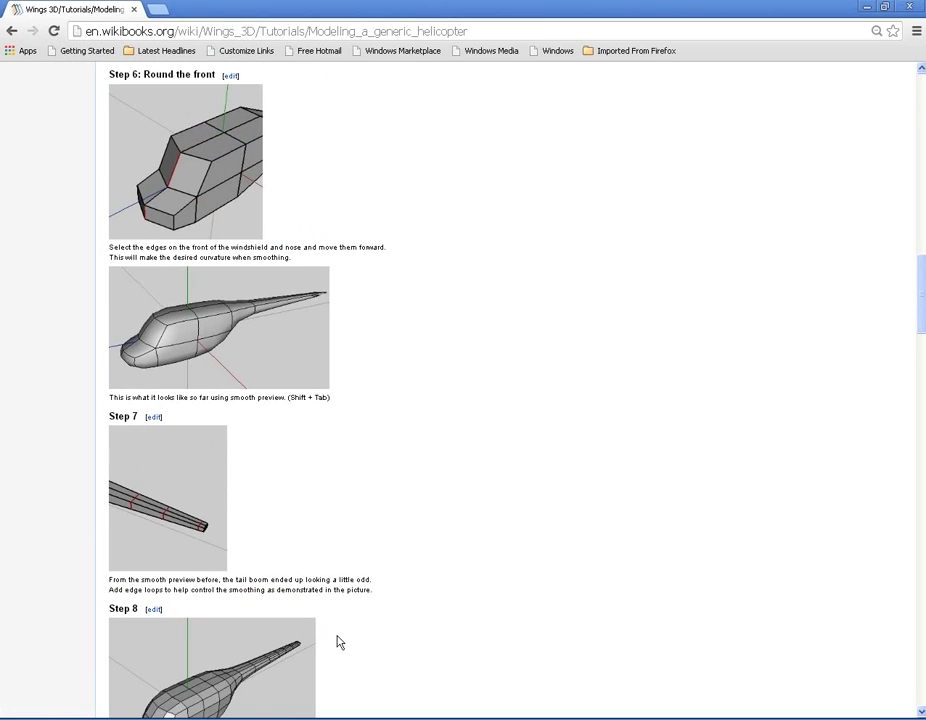
pyautogui.keyDown('ctrl'); pyautogui.scroll(2, 337, 420); pyautogui.keyUp('ctrl')
pyautogui.scroll(-2, 337, 420)
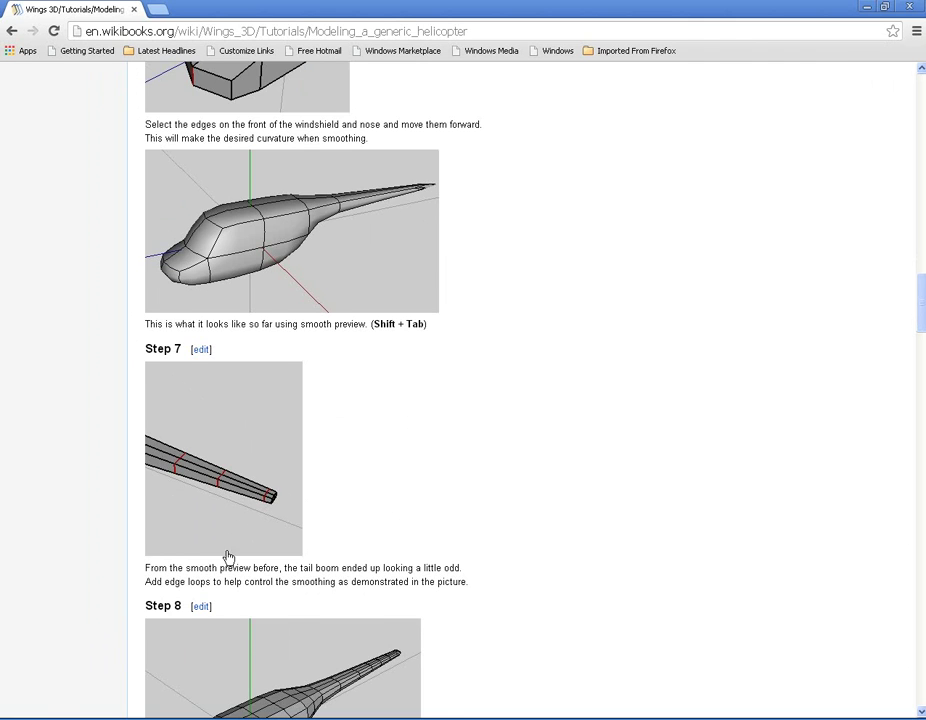
pyautogui.scroll(-2, 230, 560)
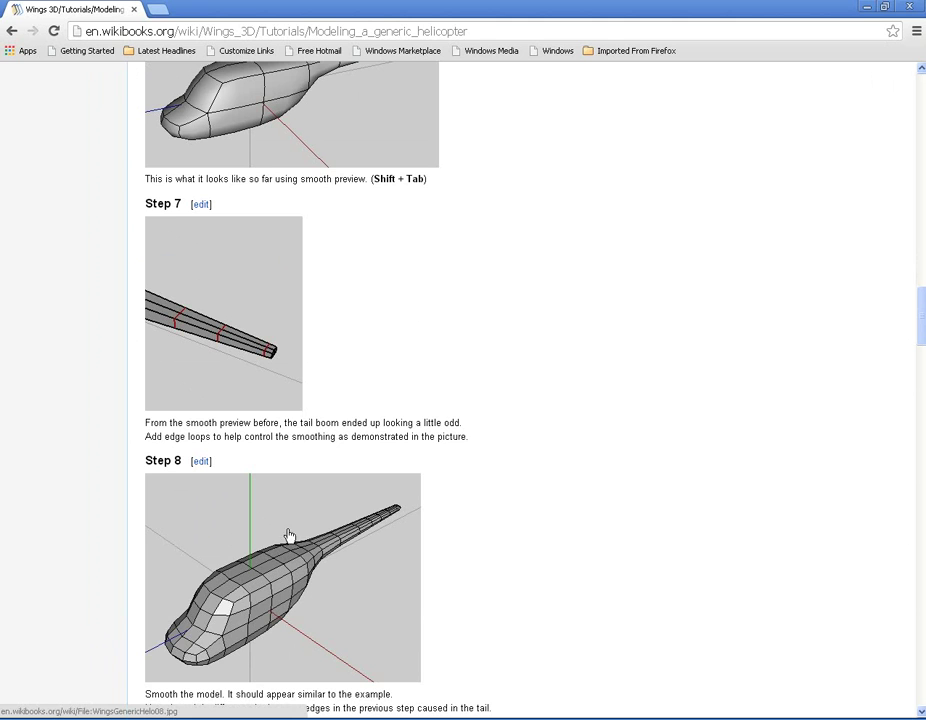
pyautogui.click(884, 6)
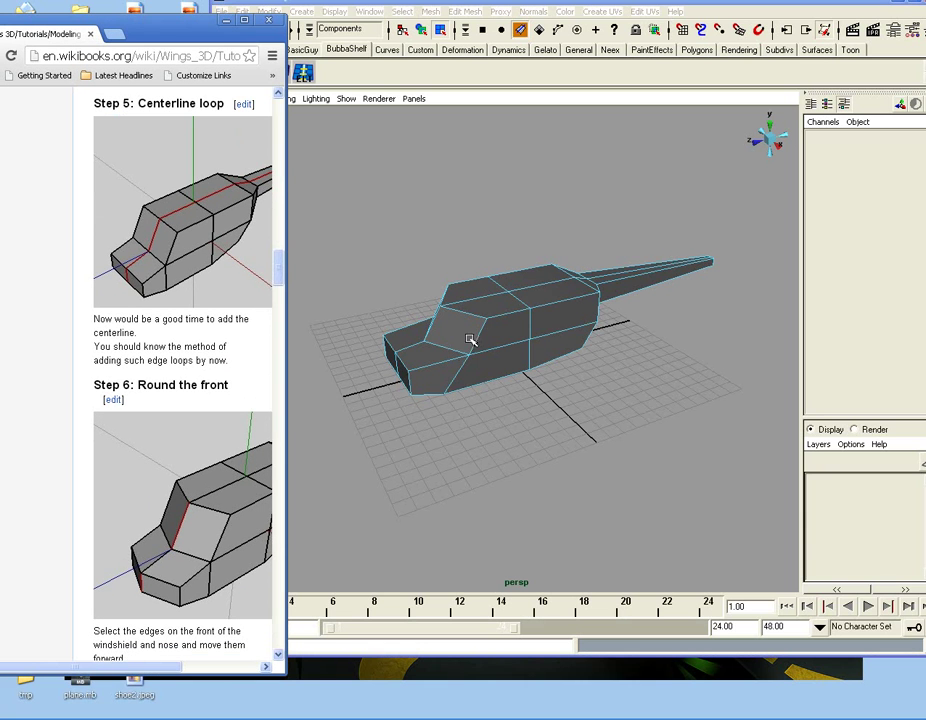
pyautogui.moveTo(279, 280); pyautogui.dragTo(281, 338)
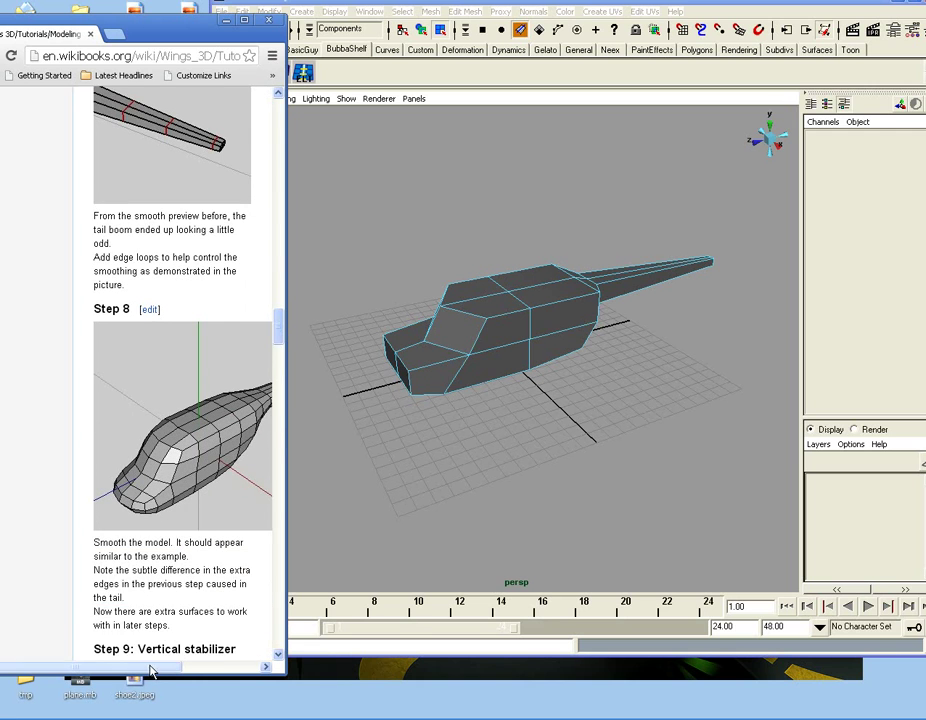
pyautogui.moveTo(151, 670); pyautogui.dragTo(225, 667)
# Insert a lengthwise edge loop on each side of the fuselage centerline
pyautogui.keyDown('alt'); pyautogui.moveTo(483, 416); pyautogui.dragTo(504, 406); pyautogui.keyUp('alt')
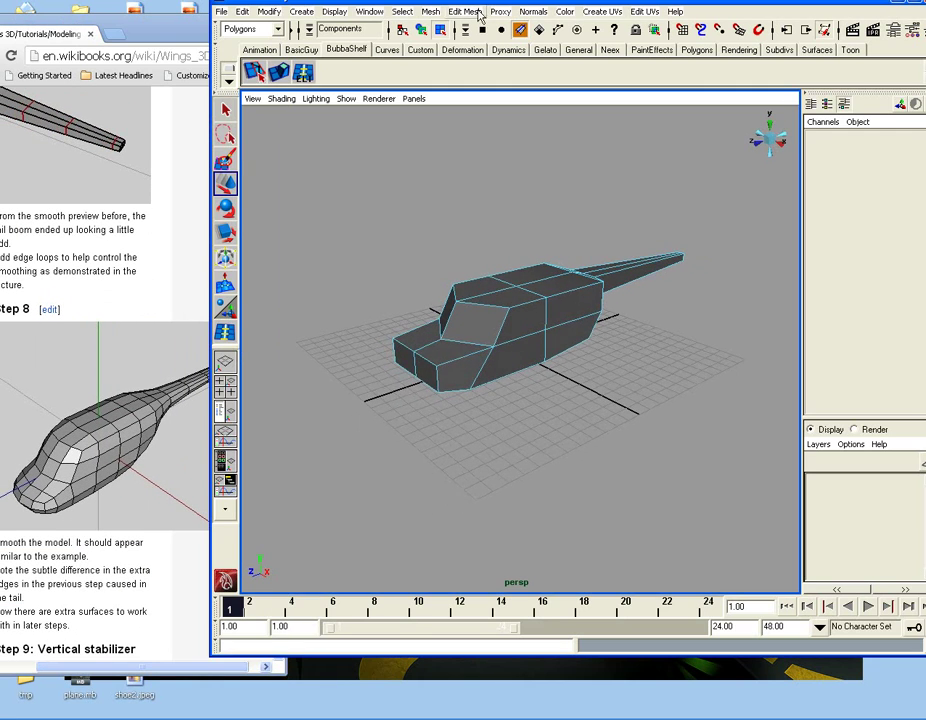
pyautogui.click(482, 12)
pyautogui.click(492, 122)
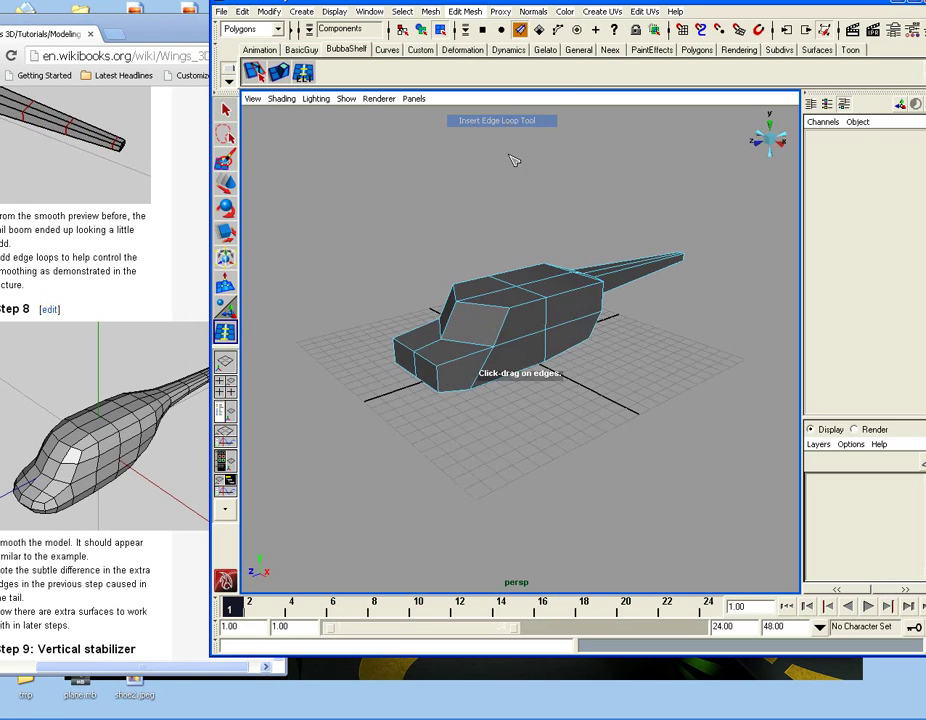
pyautogui.keyDown('alt'); pyautogui.moveTo(468, 300); pyautogui.dragTo(517, 339); pyautogui.keyUp('alt')
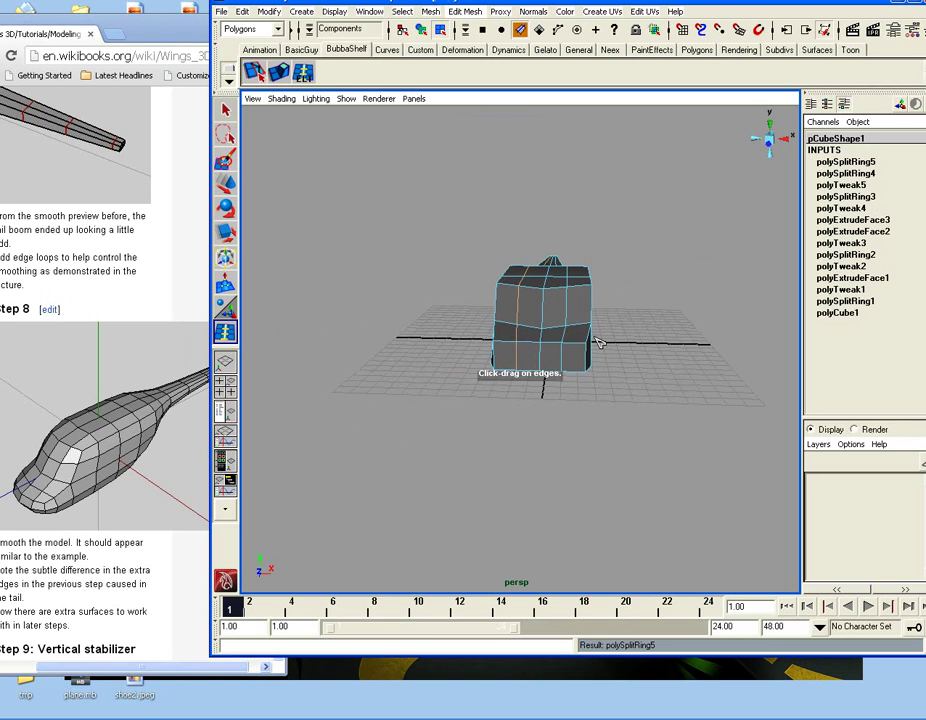
pyautogui.keyDown('alt'); pyautogui.moveTo(609, 341); pyautogui.dragTo(563, 333); pyautogui.keyUp('alt')
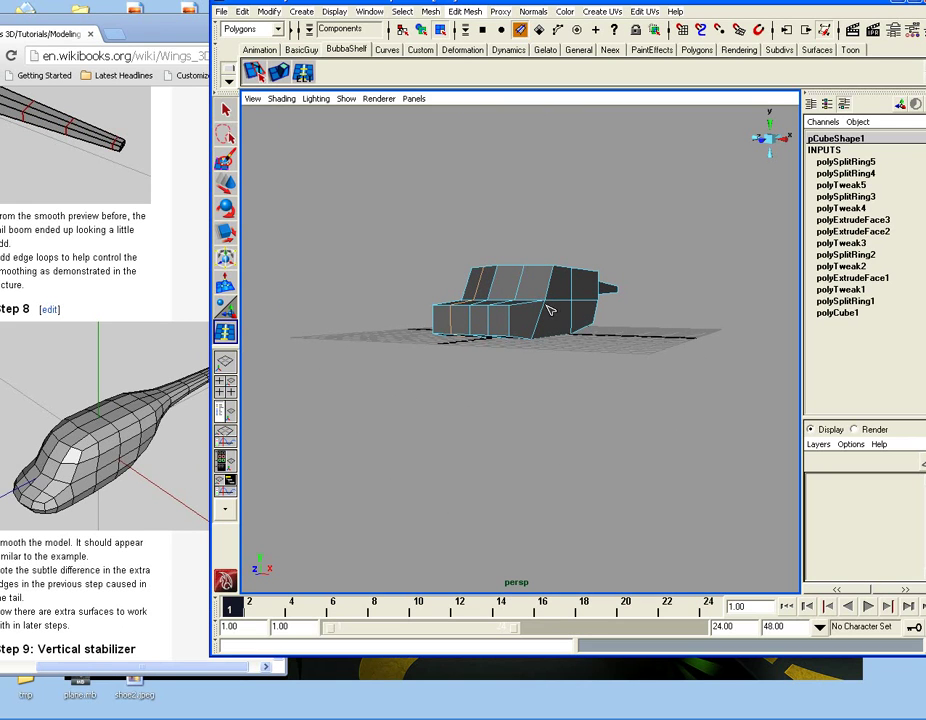
# Insert a horizontal edge loop around the lower body and another through the windshield and upper sides
pyautogui.keyDown('alt'); pyautogui.moveTo(549, 310); pyautogui.dragTo(463, 360); pyautogui.keyUp('alt')
pyautogui.click(503, 345)
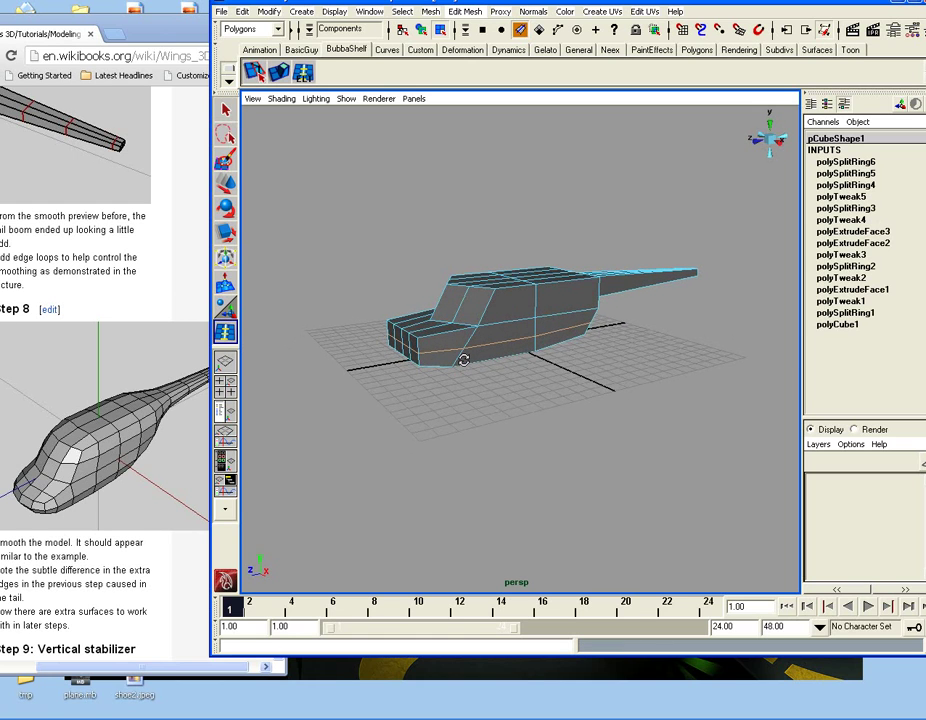
pyautogui.scroll(4, 465, 365)
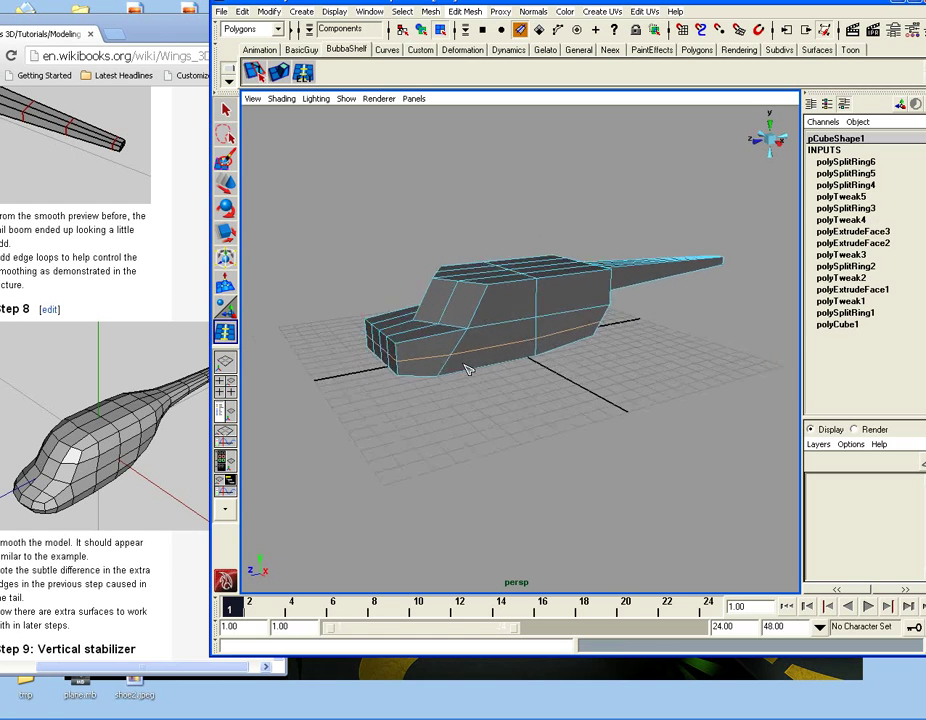
pyautogui.click(475, 303)
pyautogui.moveTo(475, 303)
pyautogui.keyDown('alt'); pyautogui.mouseDown()
pyautogui.moveTo(494, 296)
pyautogui.moveTo(463, 315)
pyautogui.mouseUp(); pyautogui.keyUp('alt')
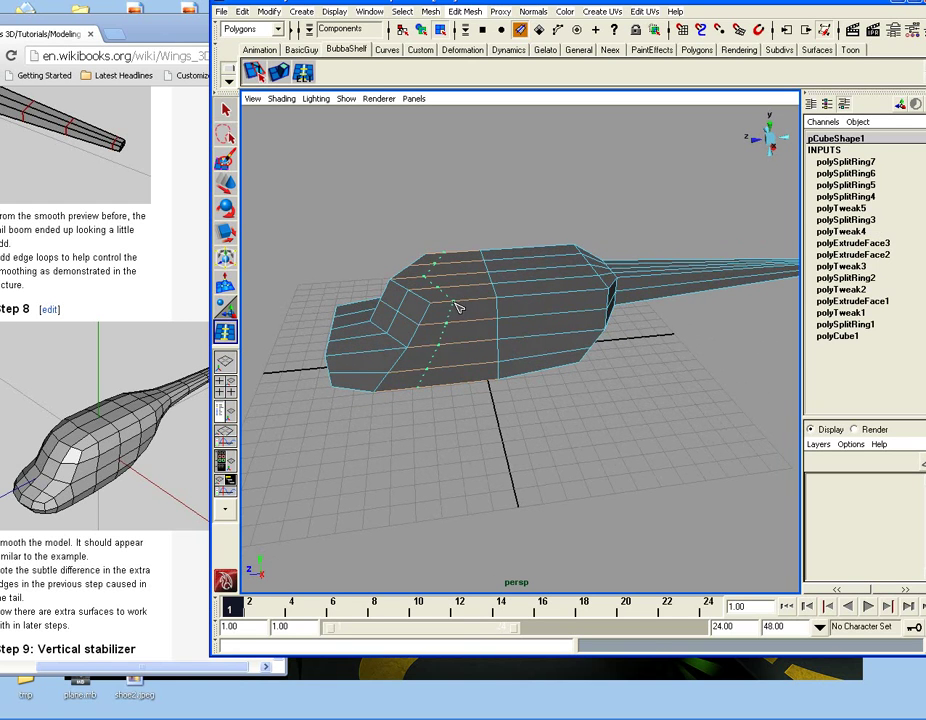
# Insert a vertical edge loop between the windshield and the middle loop, and shift it slightly toward the rear
pyautogui.click(461, 308)
pyautogui.moveTo(461, 308)
pyautogui.keyDown('alt'); pyautogui.mouseDown()
pyautogui.moveTo(525, 289)
pyautogui.moveTo(510, 285)
pyautogui.moveTo(486, 316)
pyautogui.moveTo(458, 316)
pyautogui.mouseUp(); pyautogui.keyUp('alt')
pyautogui.press('w')
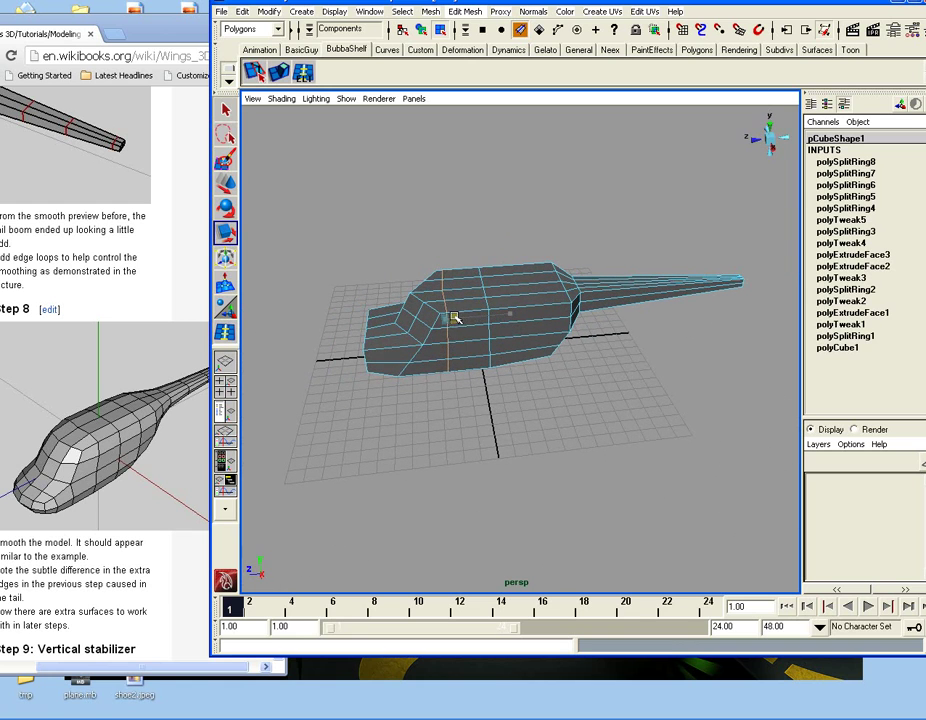
pyautogui.click(226, 184)
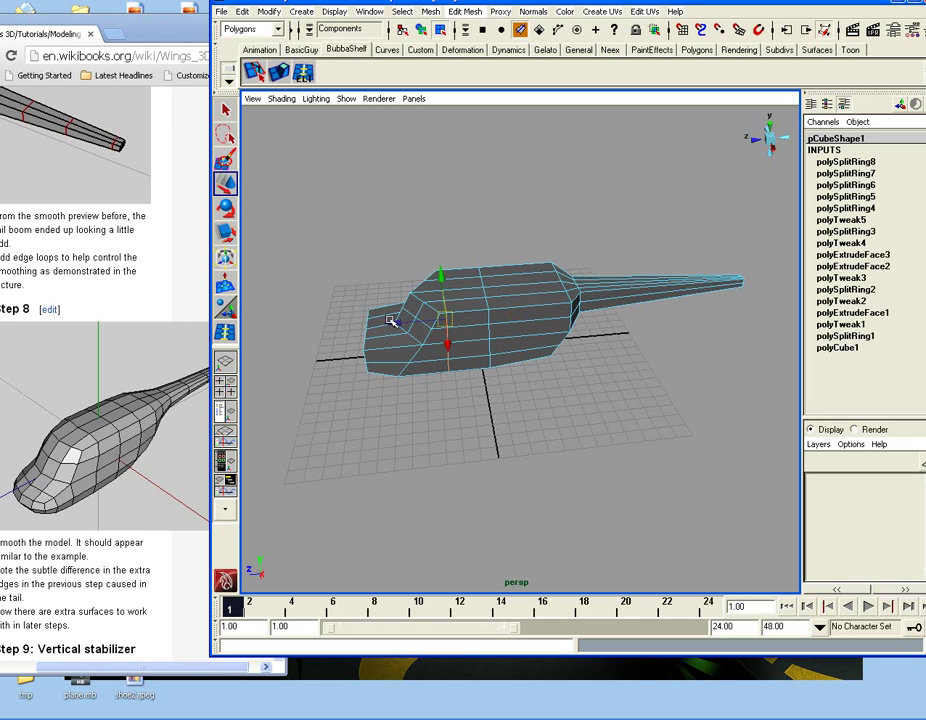
pyautogui.moveTo(391, 321); pyautogui.dragTo(400, 321)
# Insert two vertical edge loops around the rear half of the cab
pyautogui.click(465, 11)
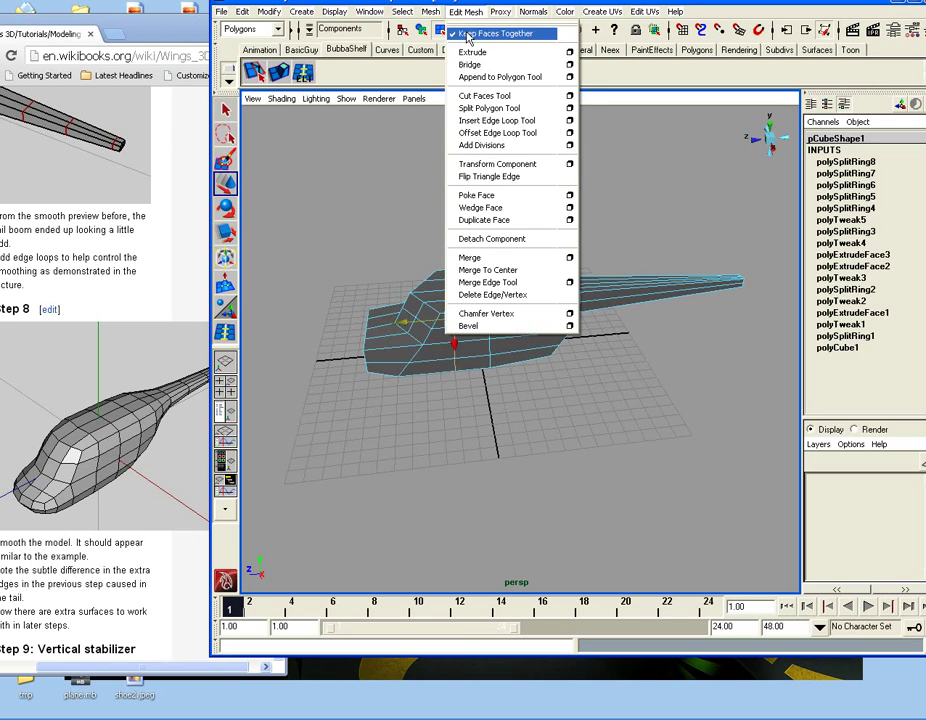
pyautogui.click(455, 132)
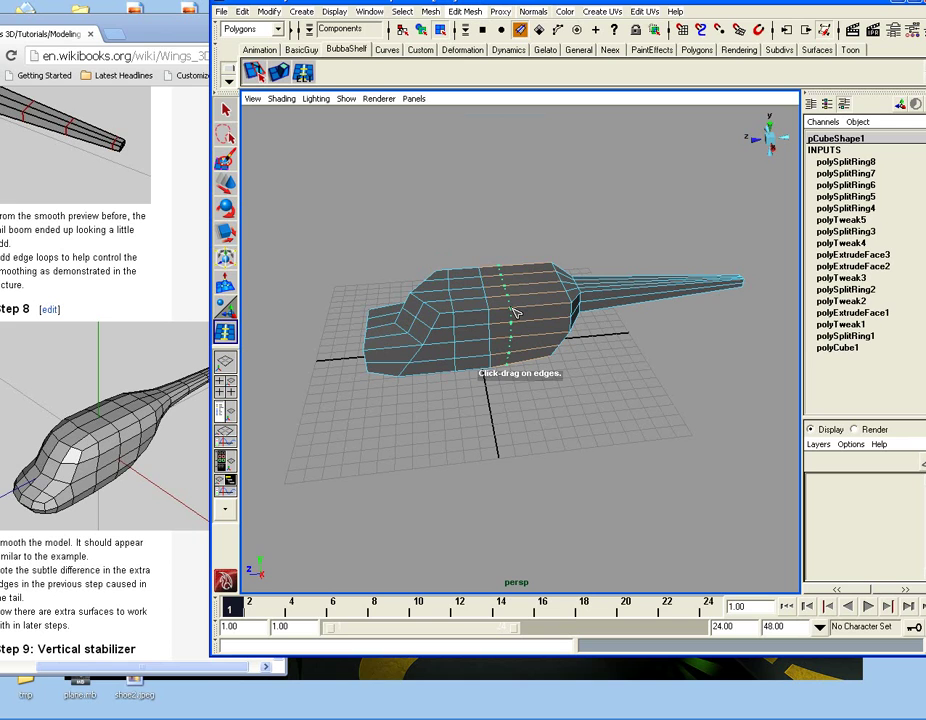
pyautogui.moveTo(515, 313); pyautogui.dragTo(547, 331)
pyautogui.keyDown('alt'); pyautogui.moveTo(547, 331); pyautogui.dragTo(468, 336, button='middle'); pyautogui.keyUp('alt')
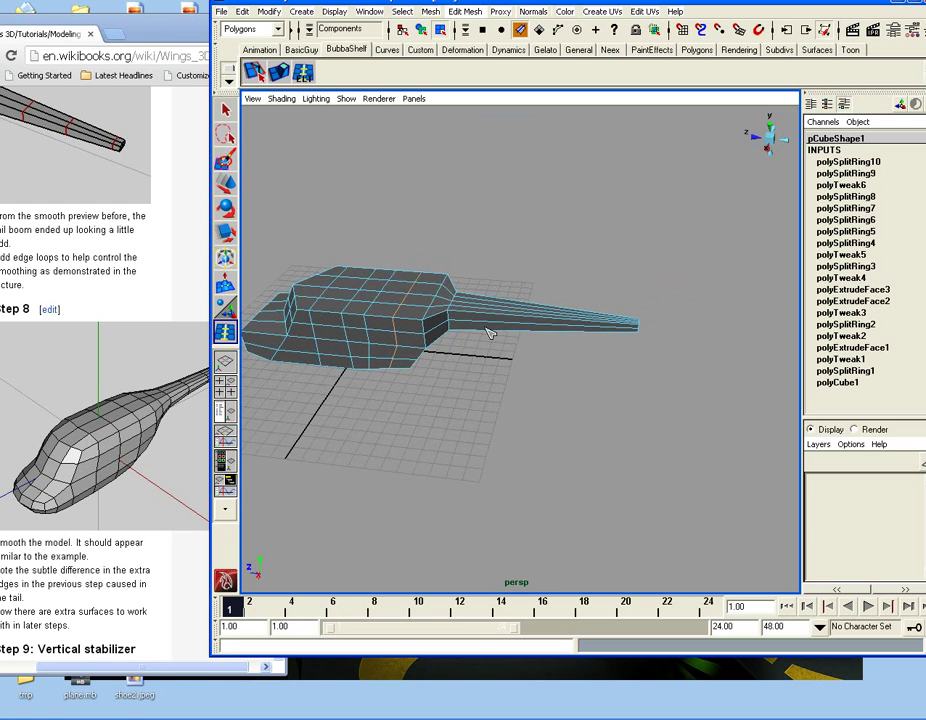
# Insert edge loops around the tail boom from its base outward, placing the last one close to the tip
pyautogui.keyDown('alt'); pyautogui.moveTo(461, 326); pyautogui.dragTo(472, 326); pyautogui.keyUp('alt')
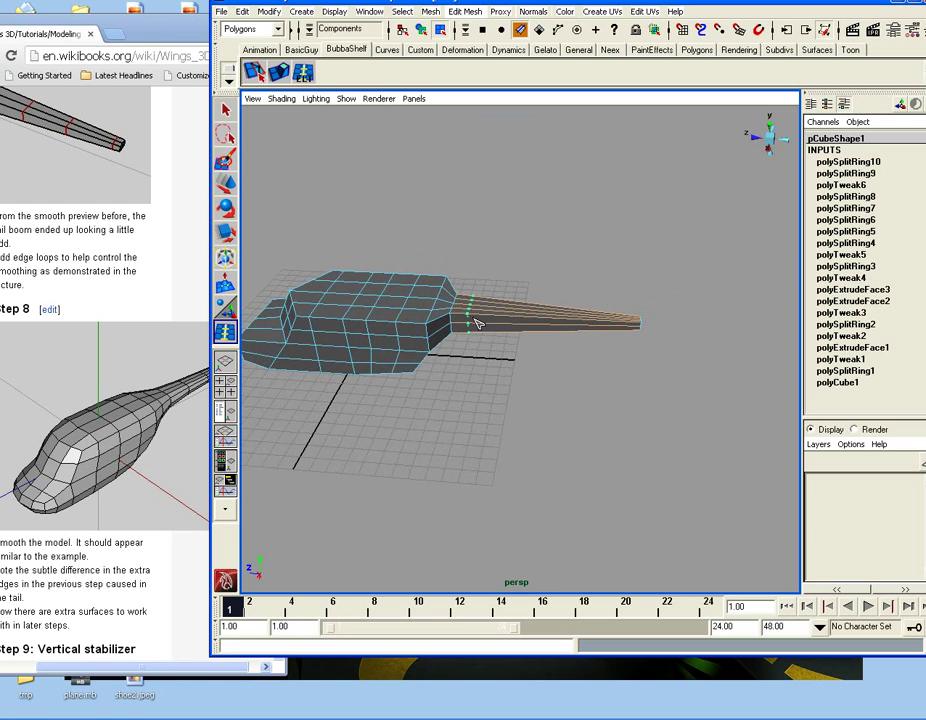
pyautogui.moveTo(478, 323); pyautogui.dragTo(440, 324)
pyautogui.moveTo(519, 323); pyautogui.dragTo(607, 330)
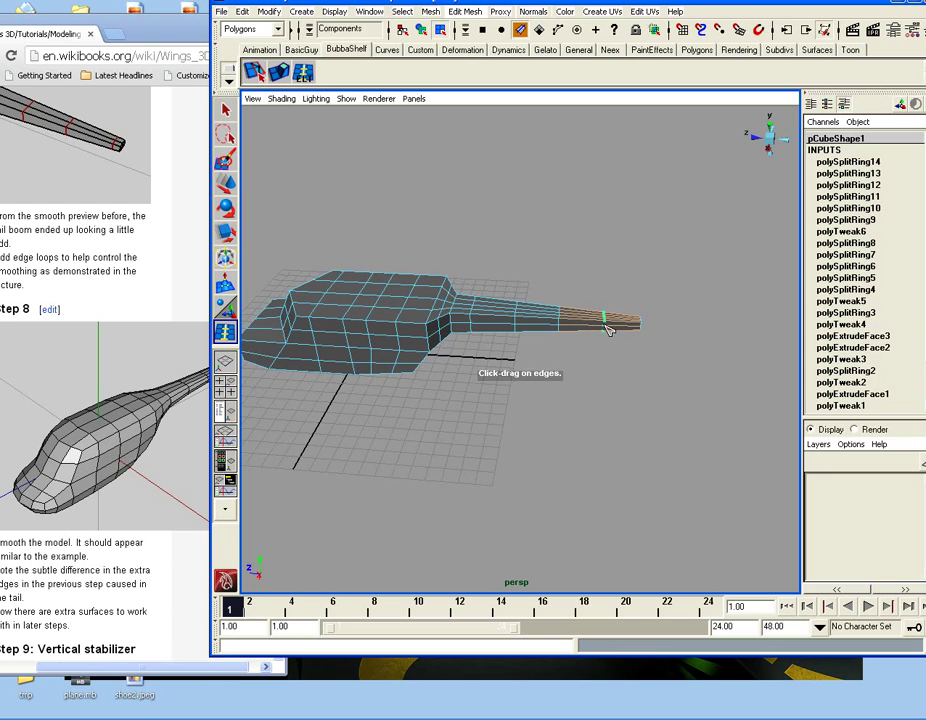
pyautogui.click(607, 330)
pyautogui.click(632, 326)
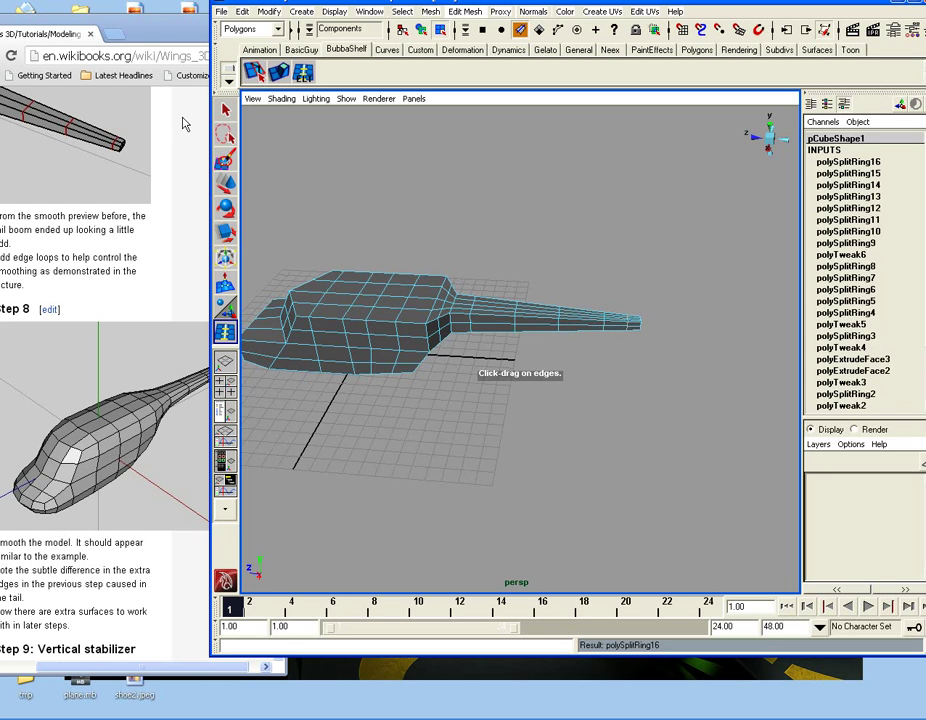
# Bring up the tutorial's Step 9 and select the two middle faces on top of the tail boom near its tip
pyautogui.click(226, 111)
pyautogui.click(157, 269)
pyautogui.scroll(-5, 162, 230)
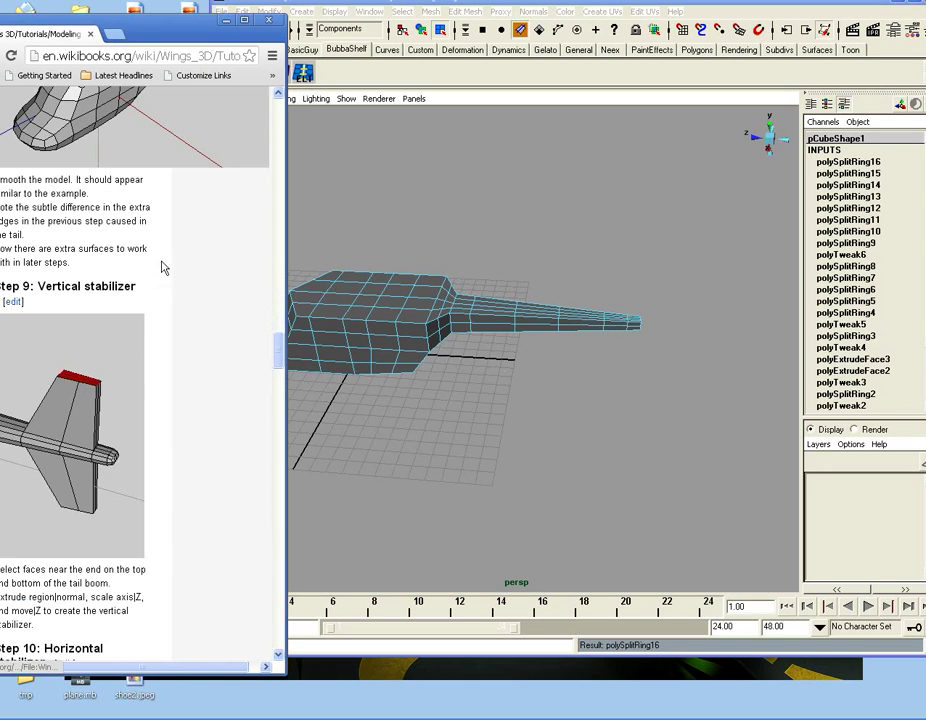
pyautogui.keyDown('alt'); pyautogui.moveTo(538, 328); pyautogui.dragTo(440, 395); pyautogui.keyUp('alt')
pyautogui.scroll(4, 498, 398)
pyautogui.moveTo(440, 395); pyautogui.dragTo(432, 428, button='right')
pyautogui.keyDown('alt'); pyautogui.moveTo(491, 433); pyautogui.dragTo(497, 392); pyautogui.keyUp('alt')
pyautogui.click(518, 306)
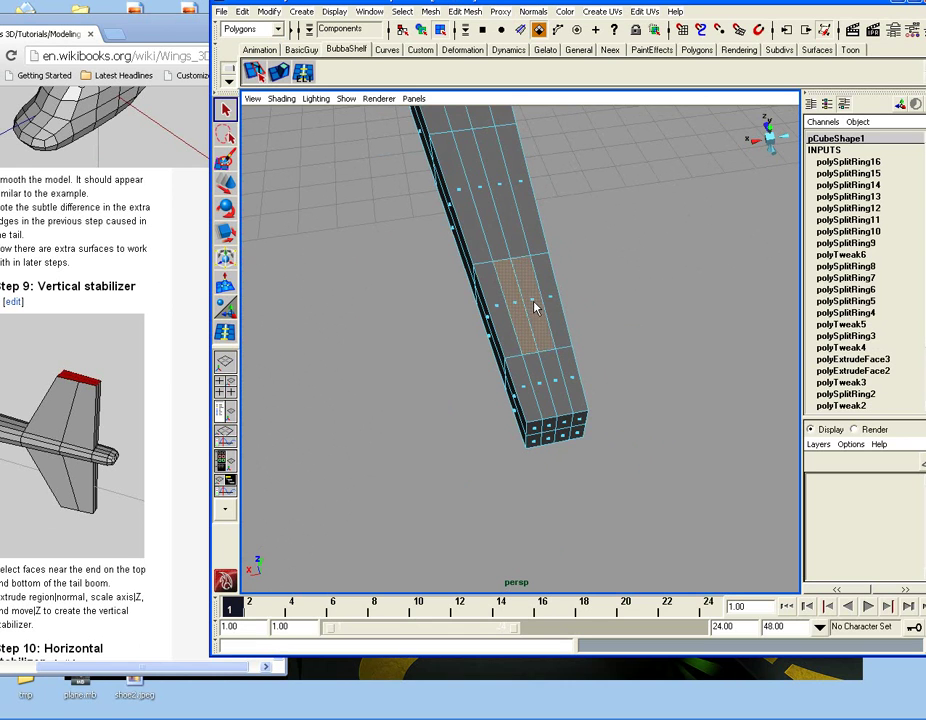
# Add the two matching middle faces on the underside of the tail boom to the selection
pyautogui.keyDown('alt'); pyautogui.moveTo(477, 310); pyautogui.dragTo(445, 346); pyautogui.keyUp('alt')
pyautogui.keyDown('alt'); pyautogui.moveTo(425, 280); pyautogui.dragTo(483, 343, button='middle'); pyautogui.keyUp('alt')
pyautogui.scroll(2, 483, 343)
pyautogui.keyDown('alt'); pyautogui.moveTo(441, 306); pyautogui.dragTo(424, 305); pyautogui.keyUp('alt')
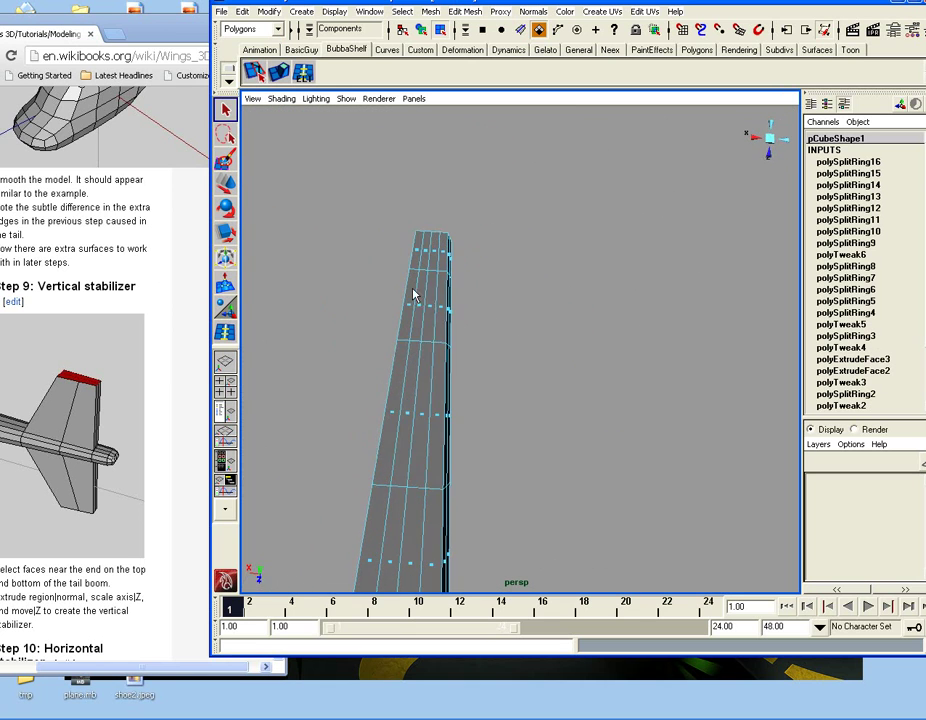
pyautogui.click(422, 307)
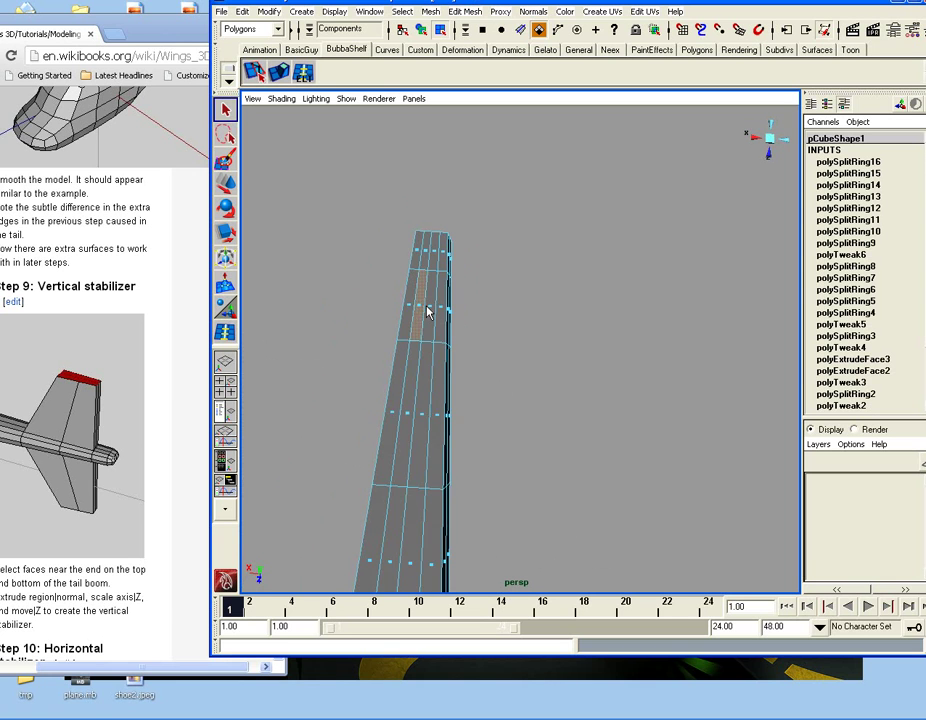
pyautogui.keyDown('shift'); pyautogui.click(430, 308); pyautogui.keyUp('shift')
# Extrude the selected top and bottom faces outward into a vertical stabilizer above and below the tail boom
pyautogui.keyDown('alt'); pyautogui.moveTo(430, 312); pyautogui.dragTo(610, 455); pyautogui.keyUp('alt')
pyautogui.keyDown('alt'); pyautogui.moveTo(345, 412); pyautogui.dragTo(459, 498); pyautogui.keyUp('alt')
pyautogui.click(471, 12)
pyautogui.click(481, 52)
pyautogui.click(481, 52)
# Taper the vertical stabilizer by moving its outer front corners toward the tail tip, and widen it by moving all front vertices forward
pyautogui.moveTo(447, 327); pyautogui.dragTo(494, 308, button='right')
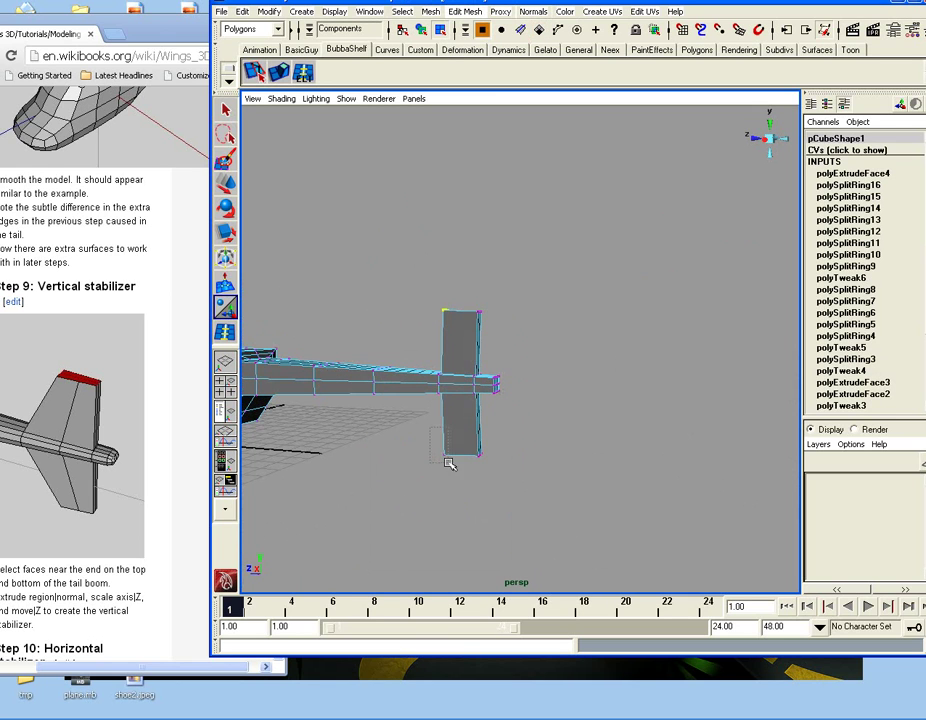
pyautogui.click(226, 182)
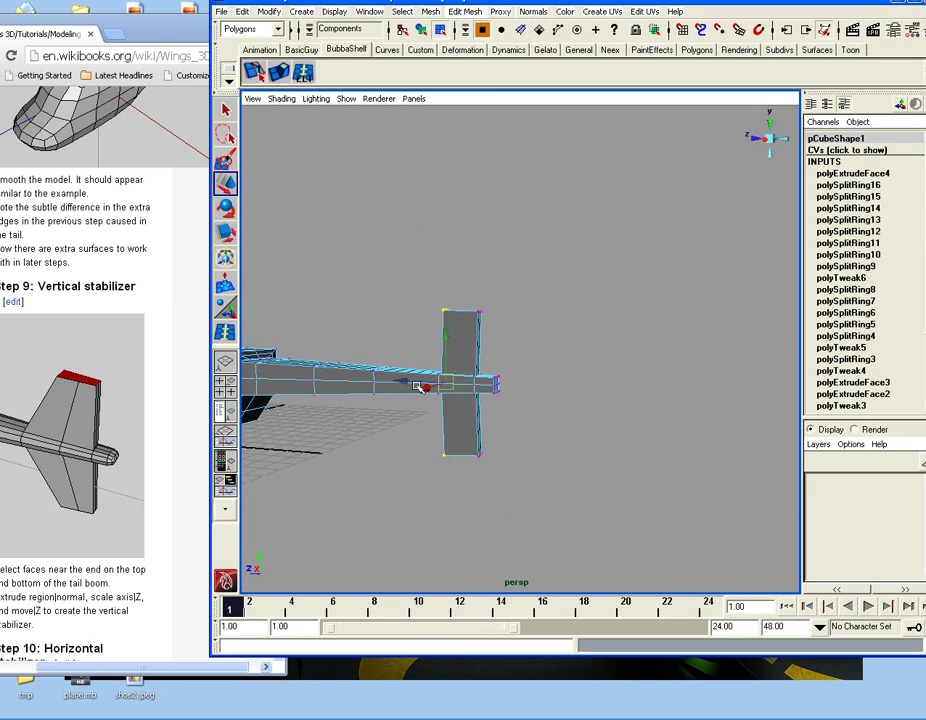
pyautogui.moveTo(412, 384); pyautogui.dragTo(420, 384)
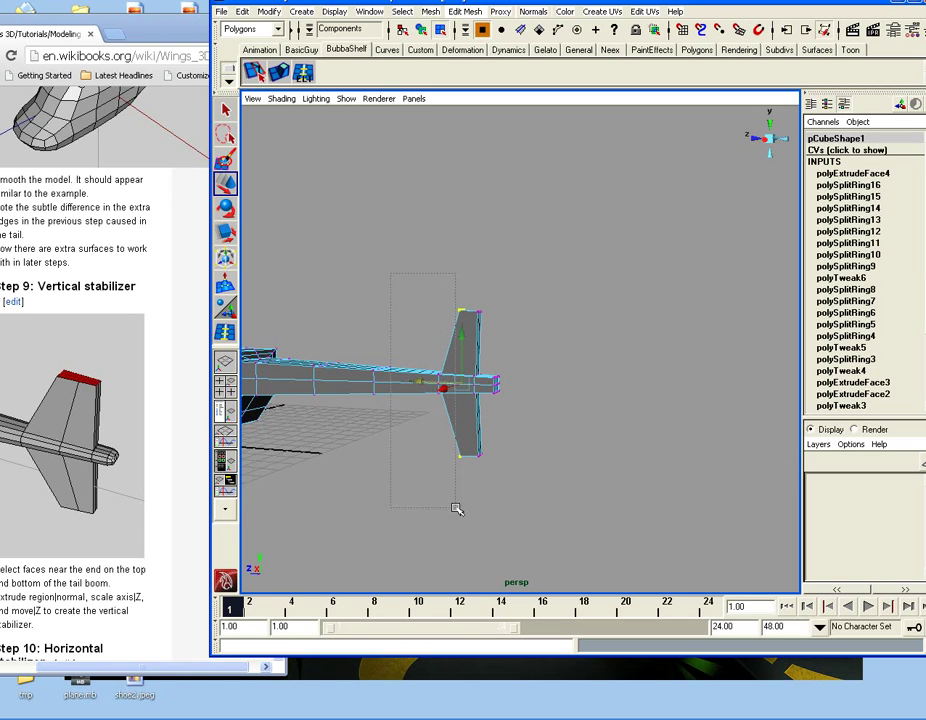
pyautogui.moveTo(468, 512); pyautogui.dragTo(468, 510)
pyautogui.moveTo(383, 381); pyautogui.dragTo(369, 380)
# Insert a vertical edge loop down the middle of the vertical stabilizer with the Insert Edge Loop Tool
pyautogui.click(466, 12)
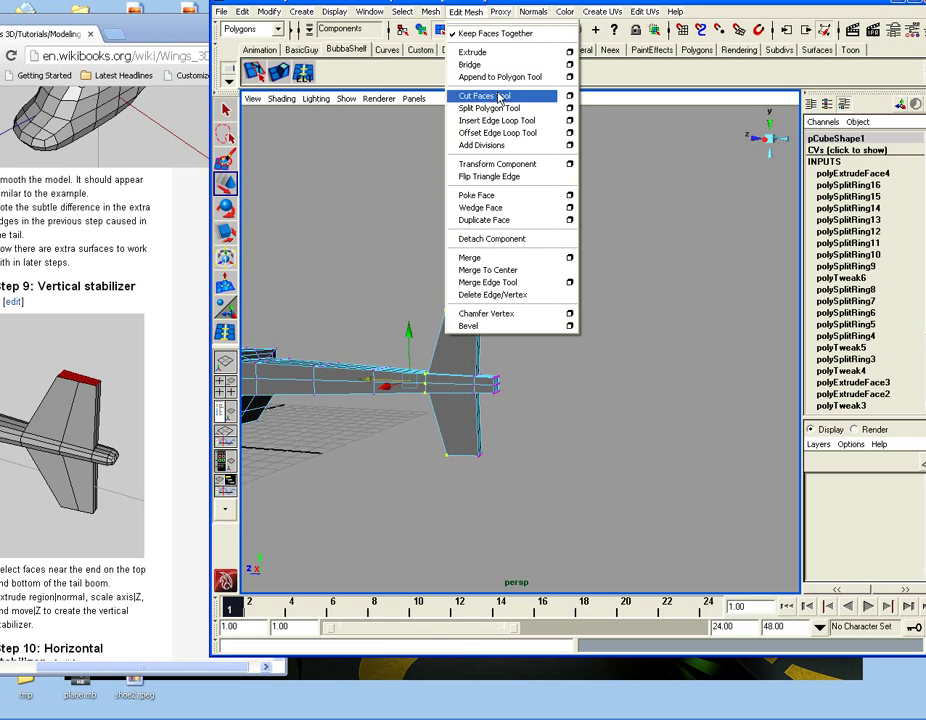
pyautogui.click(498, 120)
pyautogui.moveTo(459, 386); pyautogui.dragTo(453, 385)
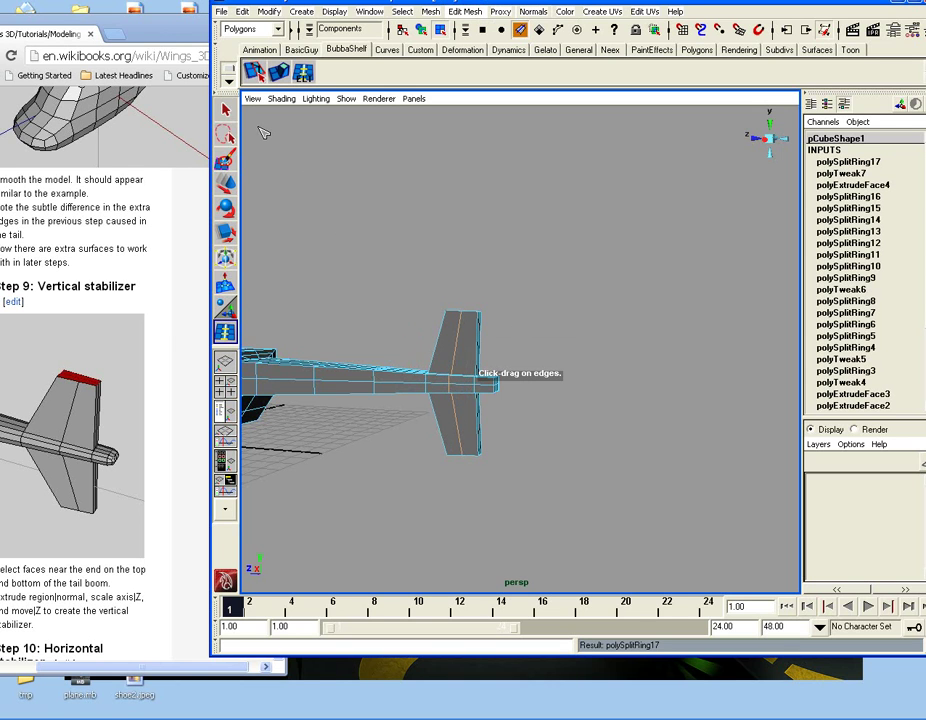
# Try Smooth on the whole helicopter in object mode, and undo it
pyautogui.click(221, 111)
pyautogui.click(525, 279)
pyautogui.scroll(-5, 525, 279)
pyautogui.keyDown('alt'); pyautogui.moveTo(525, 279); pyautogui.dragTo(451, 351); pyautogui.keyUp('alt')
pyautogui.keyDown('alt'); pyautogui.moveTo(451, 351); pyautogui.dragTo(541, 347, button='middle'); pyautogui.keyUp('alt')
pyautogui.scroll(-3, 541, 347)
pyautogui.keyDown('alt'); pyautogui.moveTo(541, 347); pyautogui.dragTo(336, 367); pyautogui.keyUp('alt')
pyautogui.moveTo(424, 341); pyautogui.dragTo(450, 322, button='right')
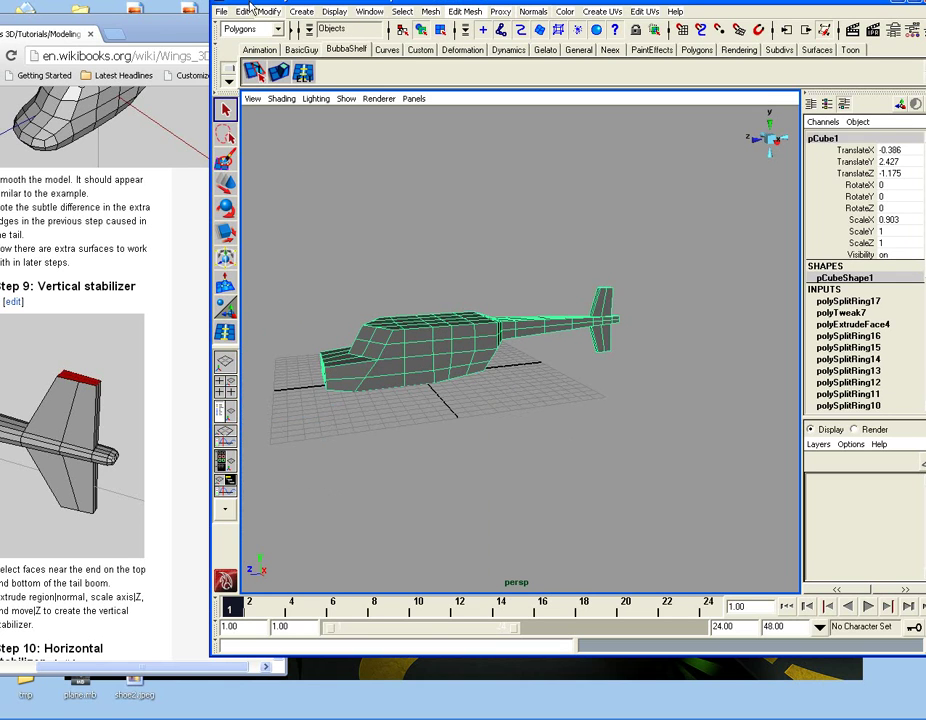
pyautogui.click(430, 14)
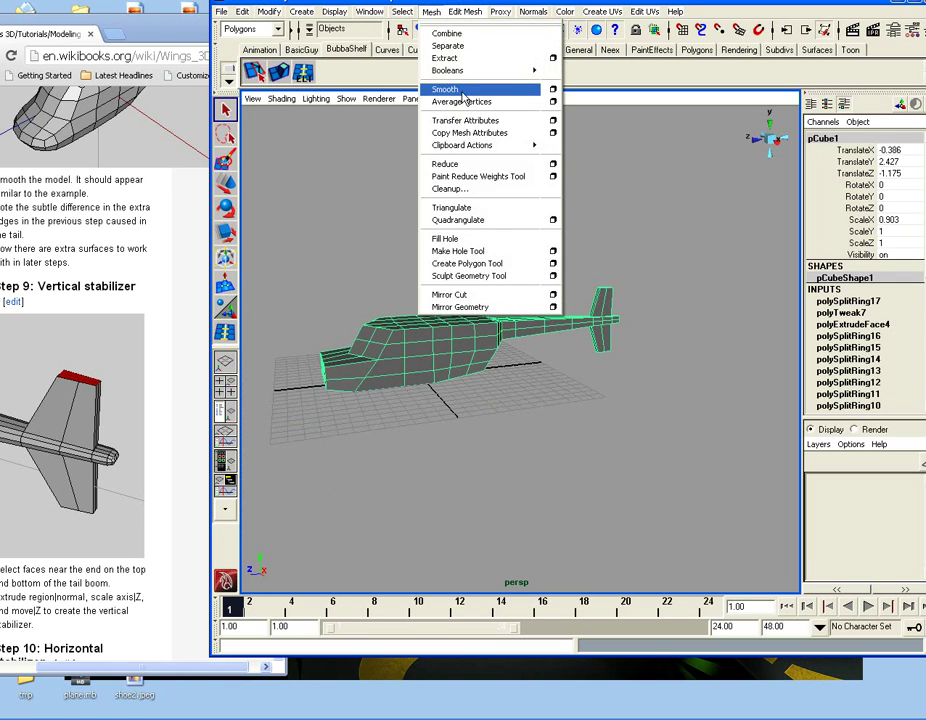
pyautogui.click(494, 87)
pyautogui.click(459, 207)
pyautogui.keyDown('alt'); pyautogui.moveTo(459, 207); pyautogui.dragTo(655, 314); pyautogui.keyUp('alt')
pyautogui.hotkey('ctrl', 'z')
pyautogui.click(655, 318)
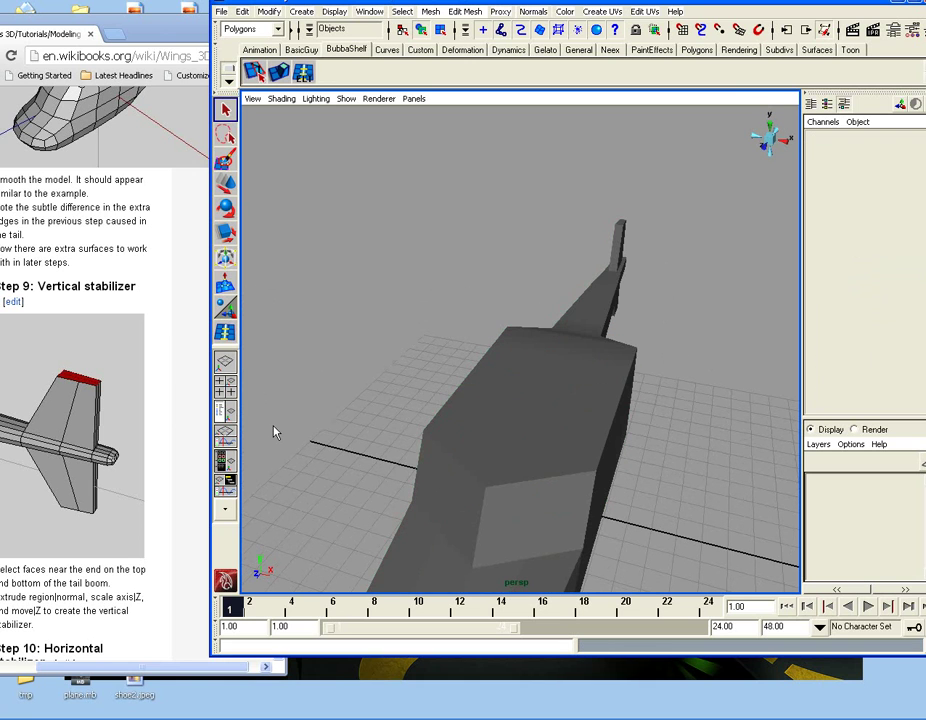
# Reselect the helicopter and compare its tail boom with the horizontal stabilizer picture in the tutorial's Step 10
pyautogui.keyDown('alt'); pyautogui.moveTo(520, 384); pyautogui.dragTo(333, 343); pyautogui.keyUp('alt')
pyautogui.click(411, 331)
pyautogui.keyDown('alt'); pyautogui.moveTo(450, 332); pyautogui.dragTo(306, 374); pyautogui.keyUp('alt')
pyautogui.click(143, 307)
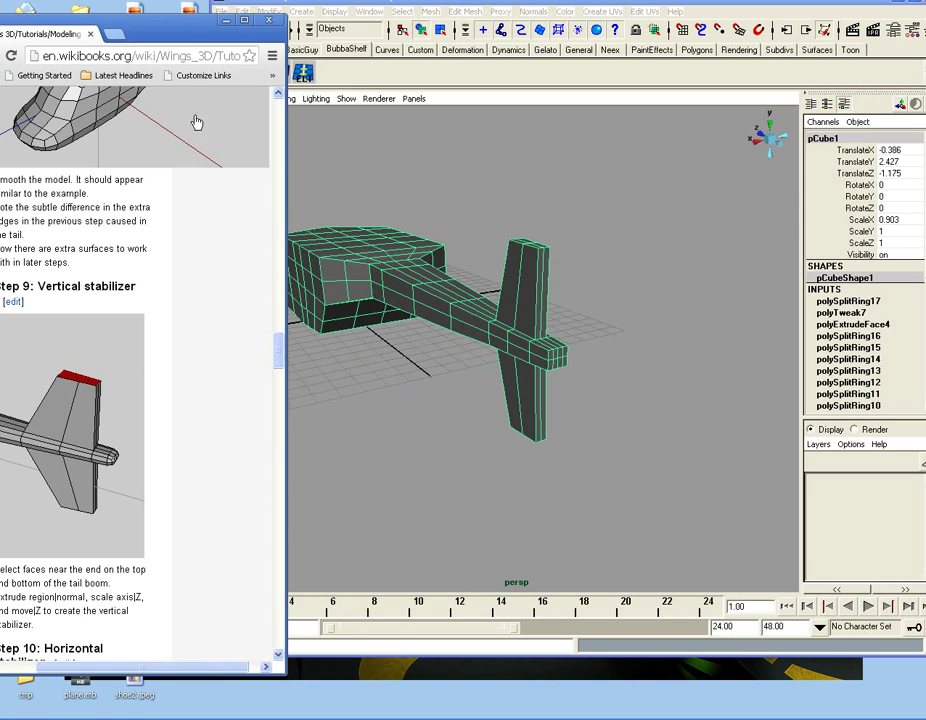
pyautogui.moveTo(186, 46); pyautogui.dragTo(321, 15)
pyautogui.scroll(-5, 207, 352)
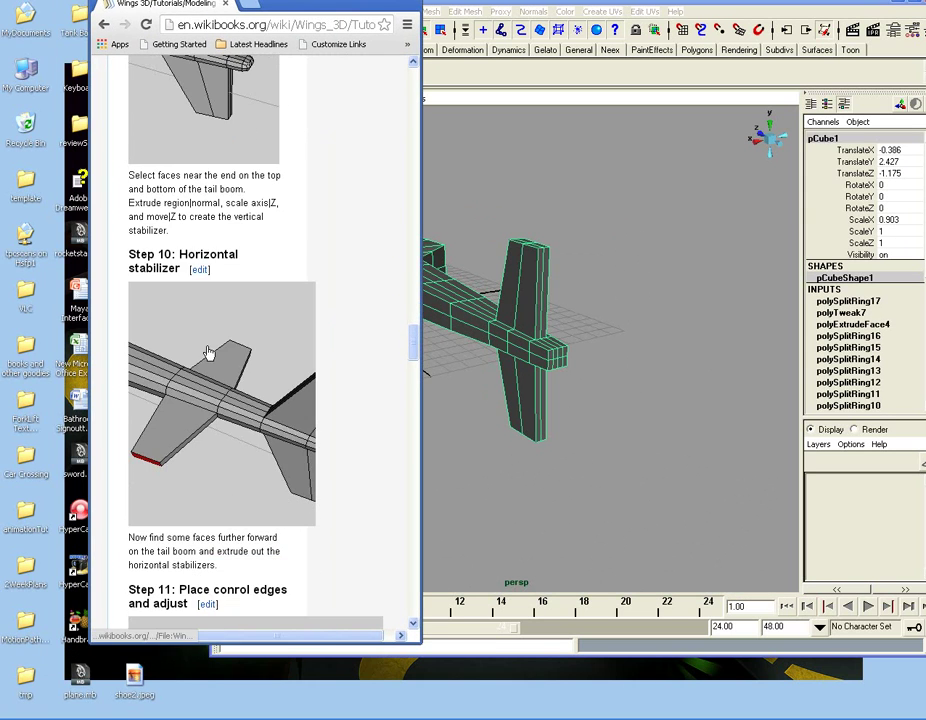
pyautogui.keyDown('alt'); pyautogui.moveTo(483, 328); pyautogui.dragTo(581, 326, button='middle'); pyautogui.keyUp('alt')
pyautogui.scroll(1, 581, 326)
pyautogui.scroll(-1, 565, 321)
pyautogui.rightClick(591, 303)
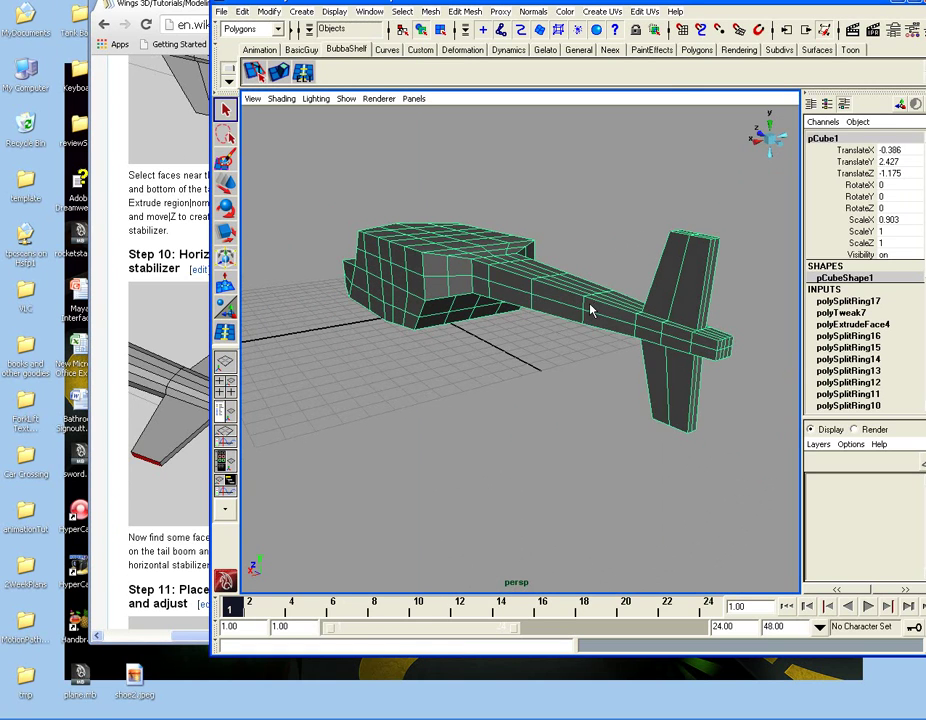
pyautogui.keyDown('alt'); pyautogui.moveTo(575, 316); pyautogui.dragTo(557, 297); pyautogui.keyUp('alt')
# Open the Step 10 picture at full size and examine where the horizontal stabilizers meet the tail boom
pyautogui.click(175, 341)
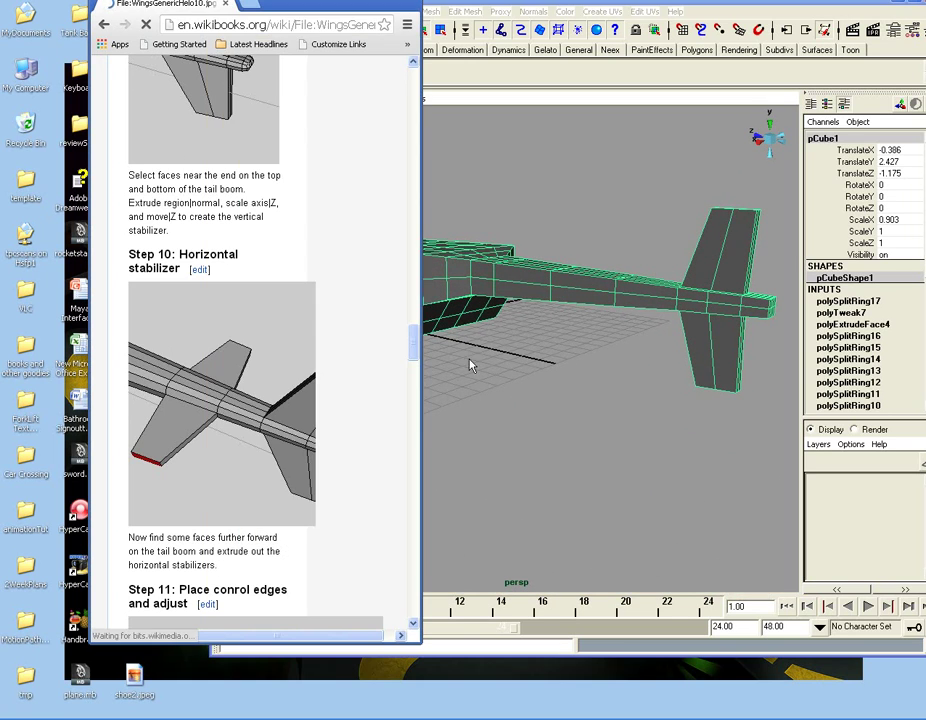
pyautogui.keyDown('alt'); pyautogui.moveTo(508, 351); pyautogui.dragTo(600, 338); pyautogui.keyUp('alt')
pyautogui.click(202, 379)
pyautogui.keyDown('alt'); pyautogui.moveTo(652, 302); pyautogui.dragTo(593, 310); pyautogui.keyUp('alt')
pyautogui.scroll(3, 597, 316)
pyautogui.click(205, 368)
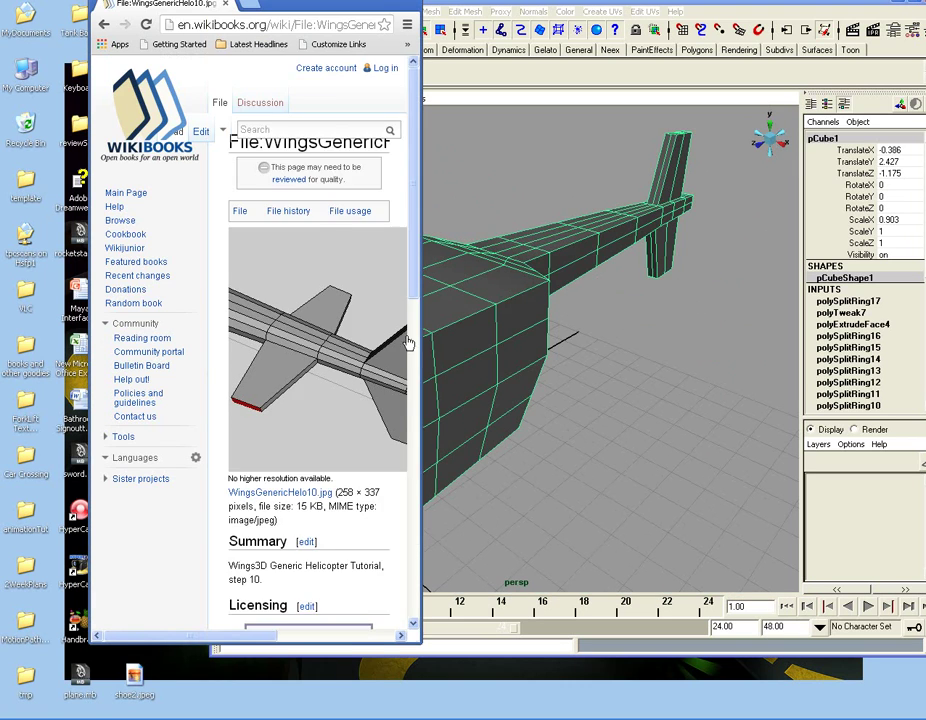
pyautogui.click(375, 348)
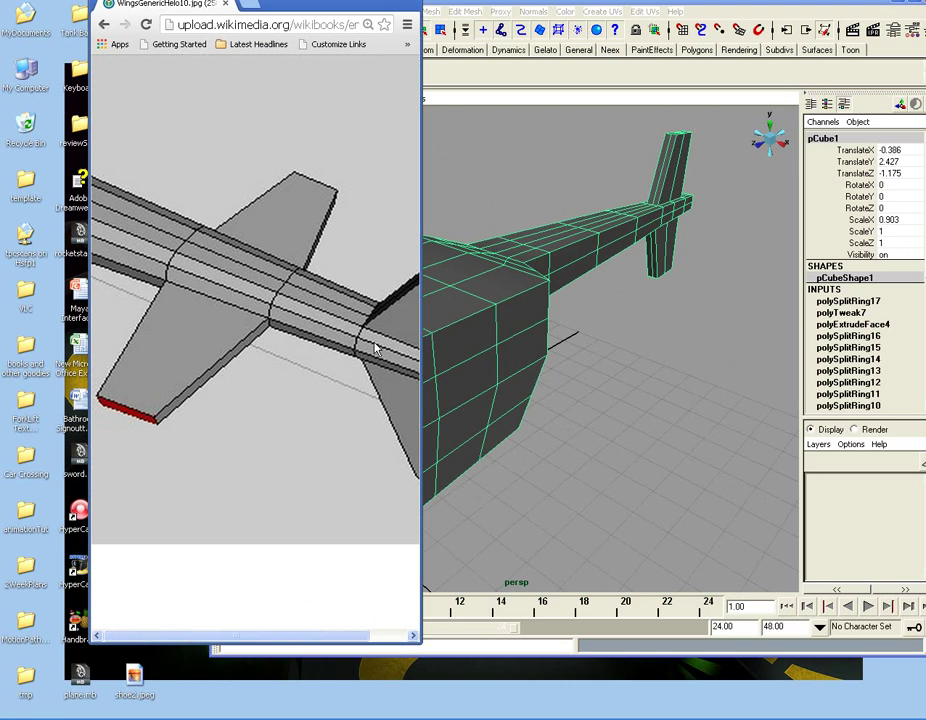
pyautogui.click(104, 24)
pyautogui.moveTo(363, 6); pyautogui.dragTo(364, 48)
pyautogui.click(386, 35)
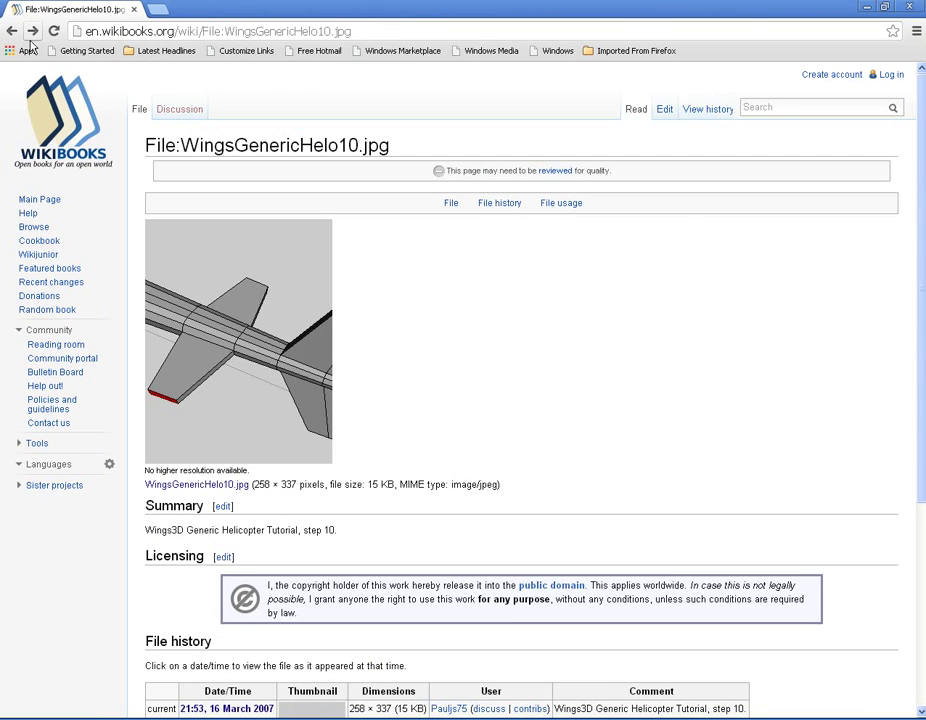
# Return to the helicopter tutorial page, skim Steps 10 to 14, and bring Step 10 back into view
pyautogui.click(12, 31)
pyautogui.scroll(1, 405, 413)
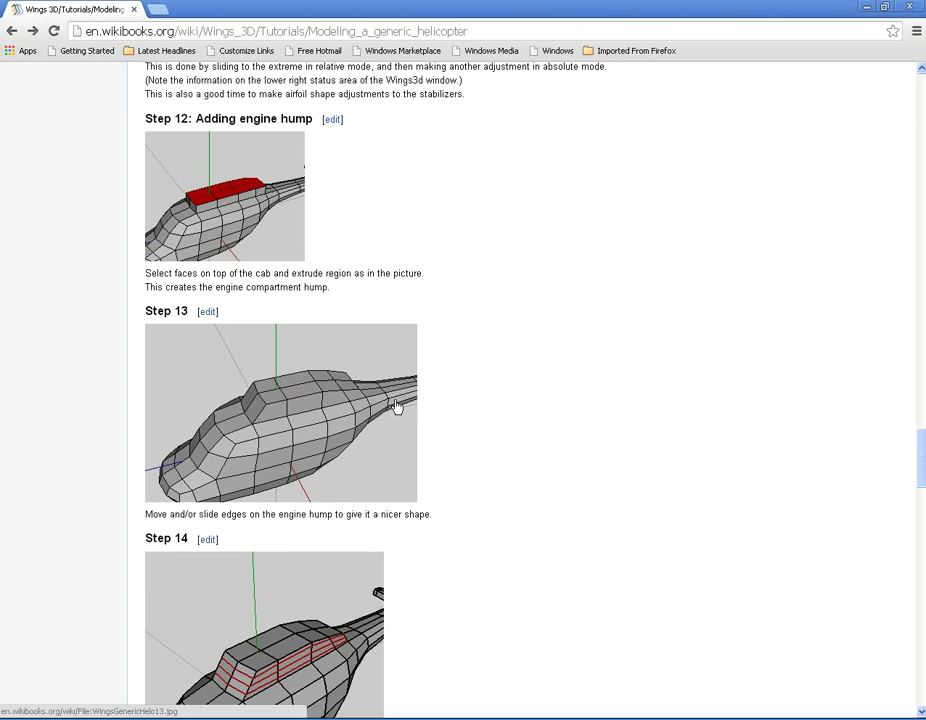
pyautogui.scroll(-2, 392, 401)
pyautogui.scroll(5, 387, 401)
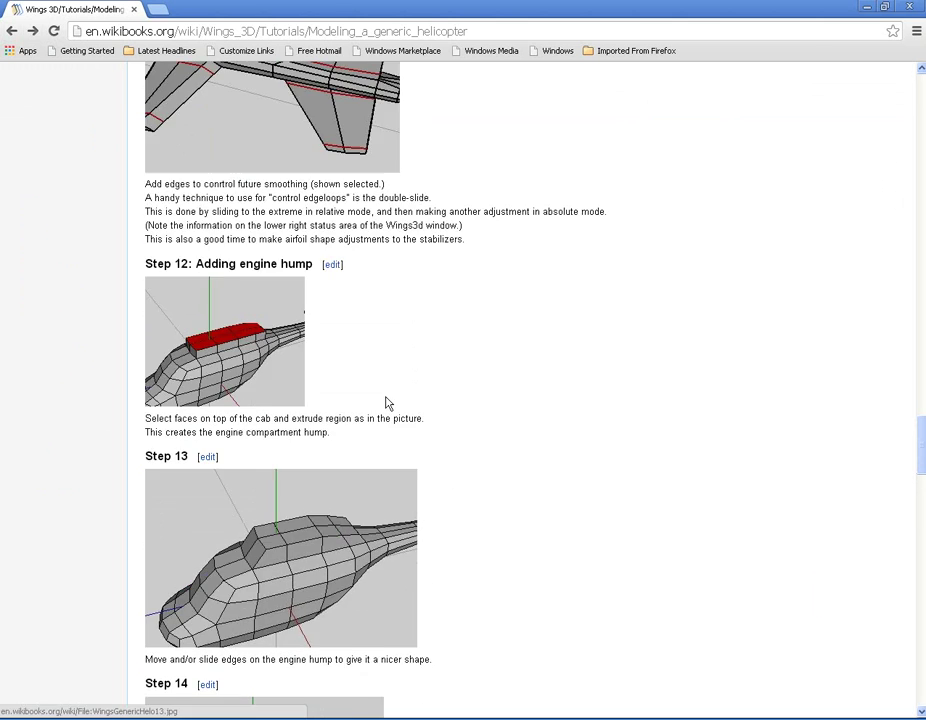
pyautogui.scroll(2, 384, 400)
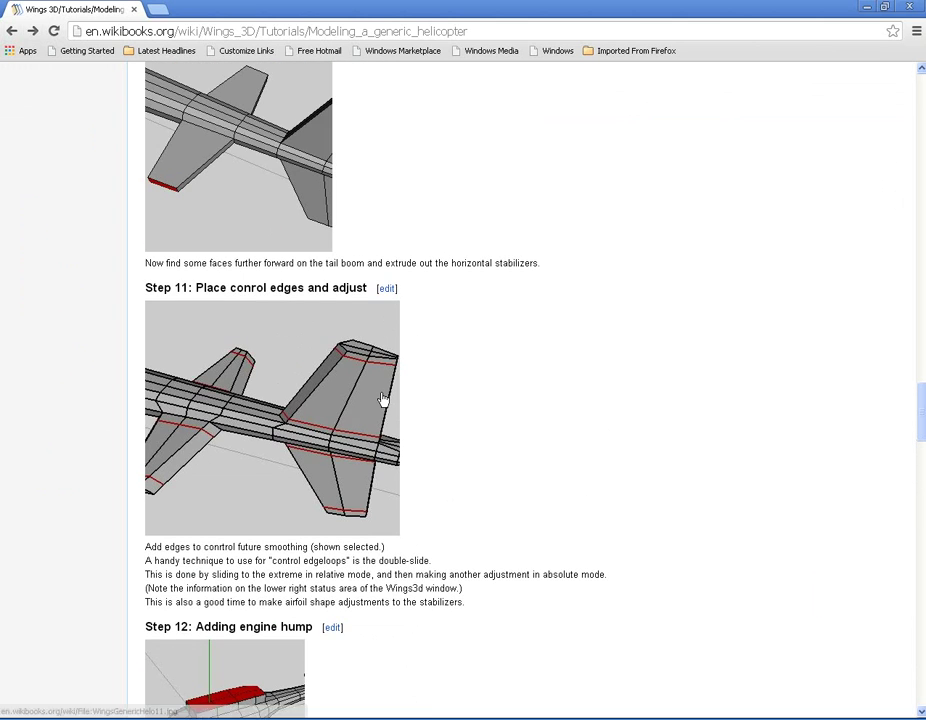
pyautogui.scroll(2, 383, 394)
pyautogui.scroll(3, 374, 393)
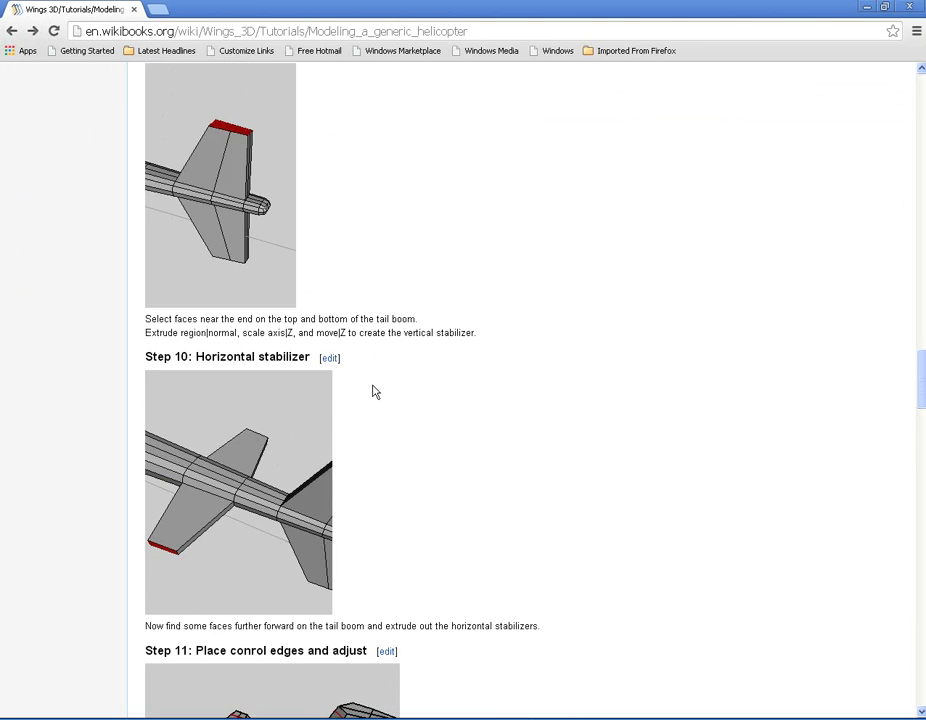
pyautogui.scroll(-1, 374, 392)
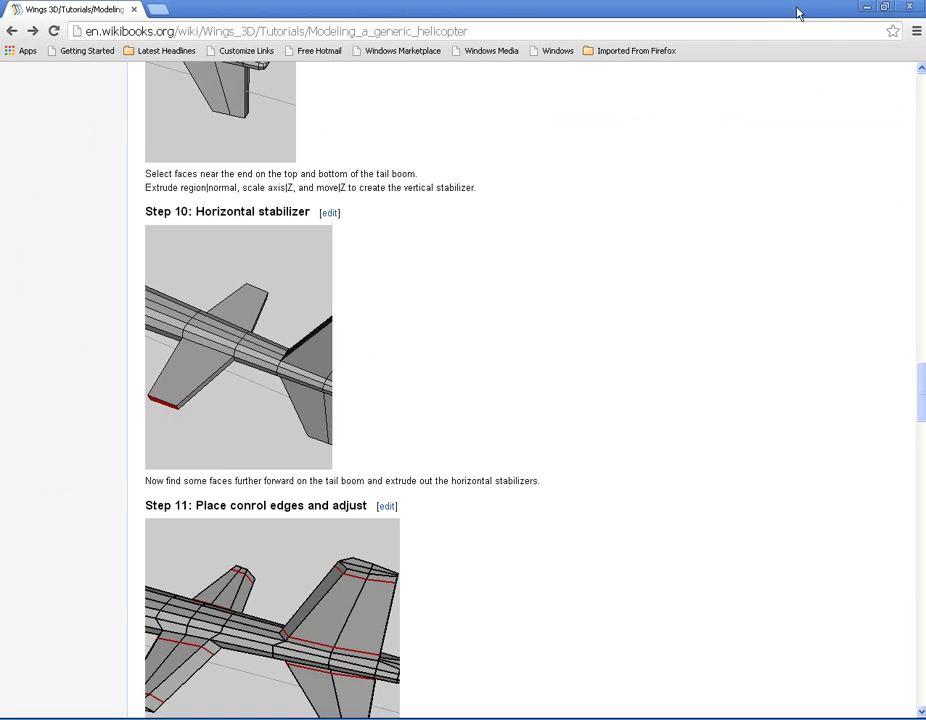
pyautogui.click(887, 6)
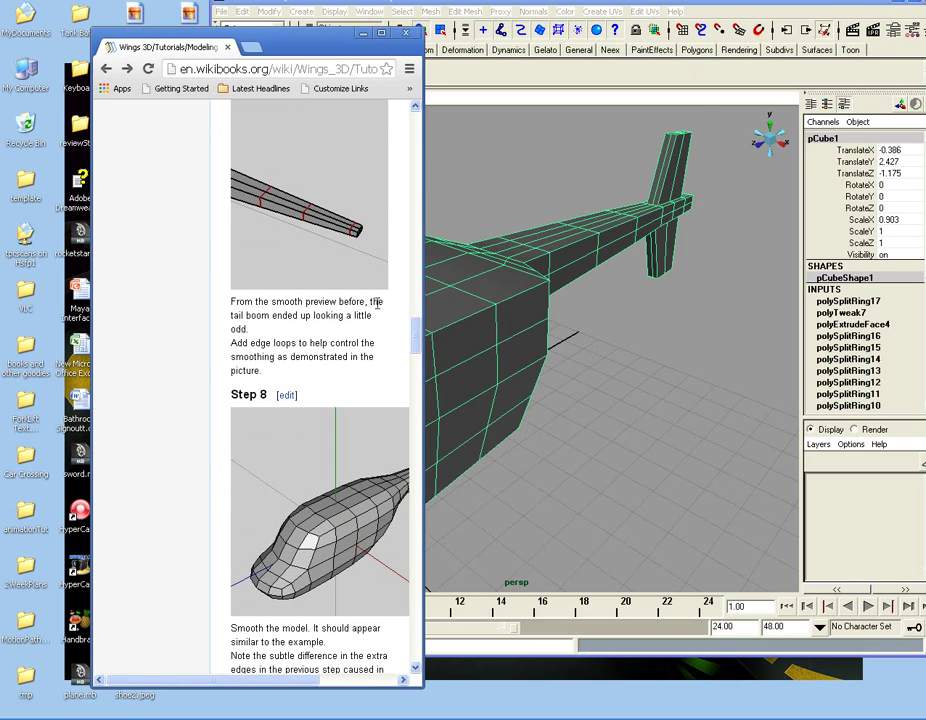
pyautogui.moveTo(417, 340); pyautogui.dragTo(416, 387)
# Switch the helicopter to face selection and arrange the tutorial and Maya windows so Step 10 stays visible
pyautogui.keyDown('alt'); pyautogui.moveTo(629, 323); pyautogui.dragTo(545, 291); pyautogui.keyUp('alt')
pyautogui.rightClick(533, 283)
pyautogui.click(537, 313)
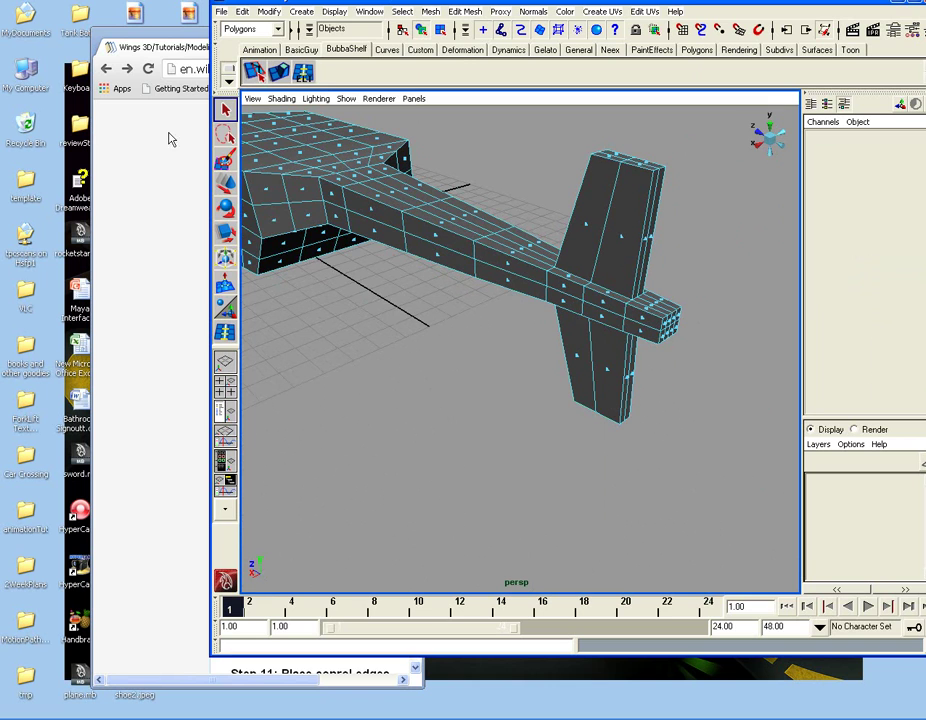
pyautogui.click(175, 50)
pyautogui.moveTo(339, 46); pyautogui.dragTo(195, 23)
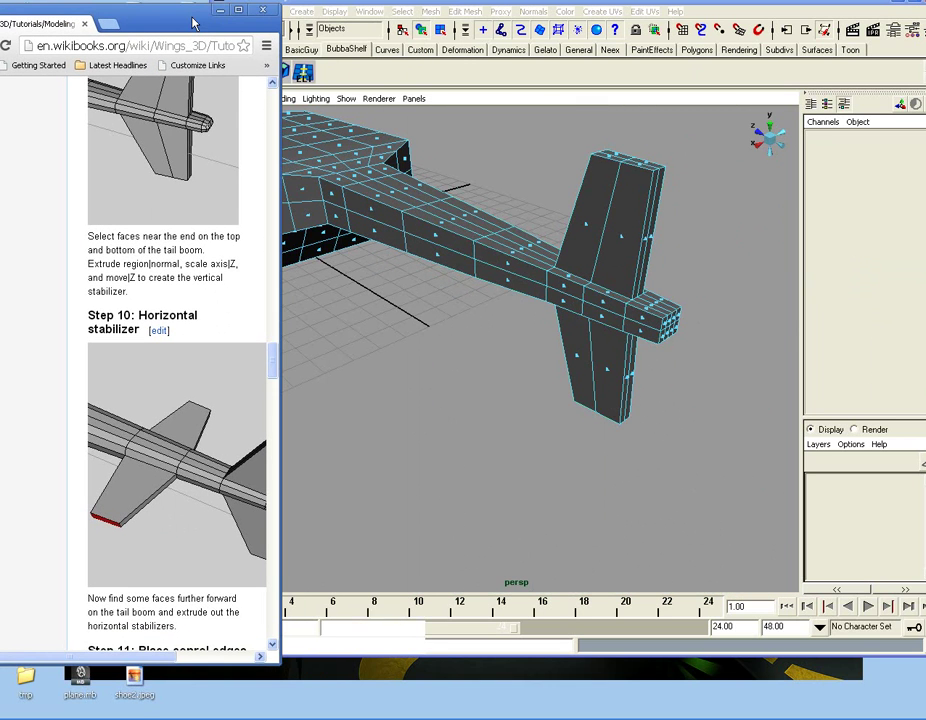
pyautogui.moveTo(553, 8); pyautogui.dragTo(581, 8)
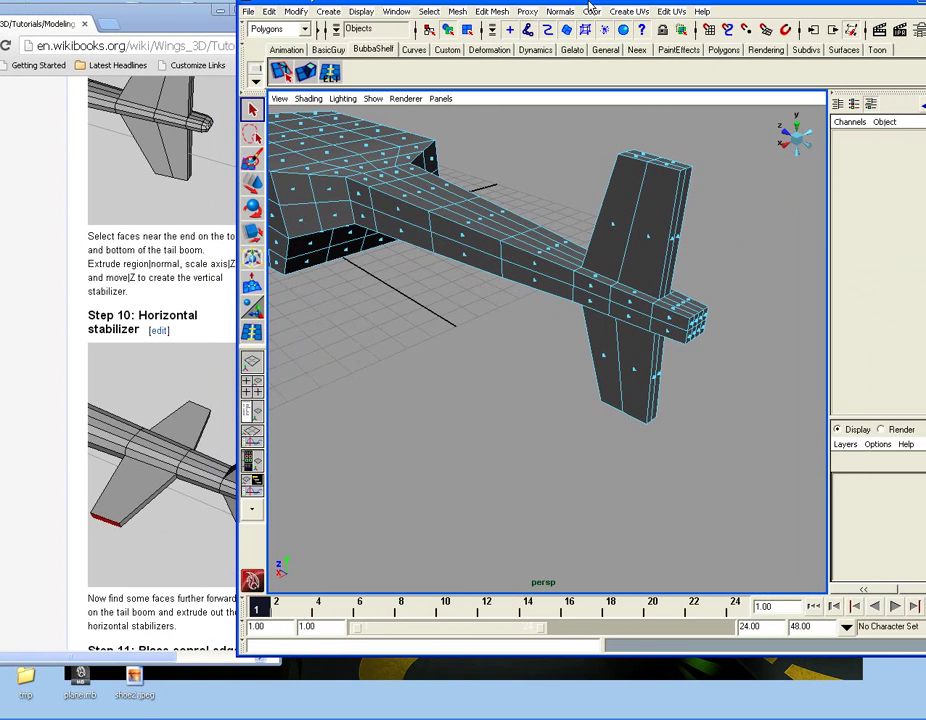
# Select the upper and lower side faces just ahead of the vertical stabilizer on both sides of the tail boom
pyautogui.click(545, 268)
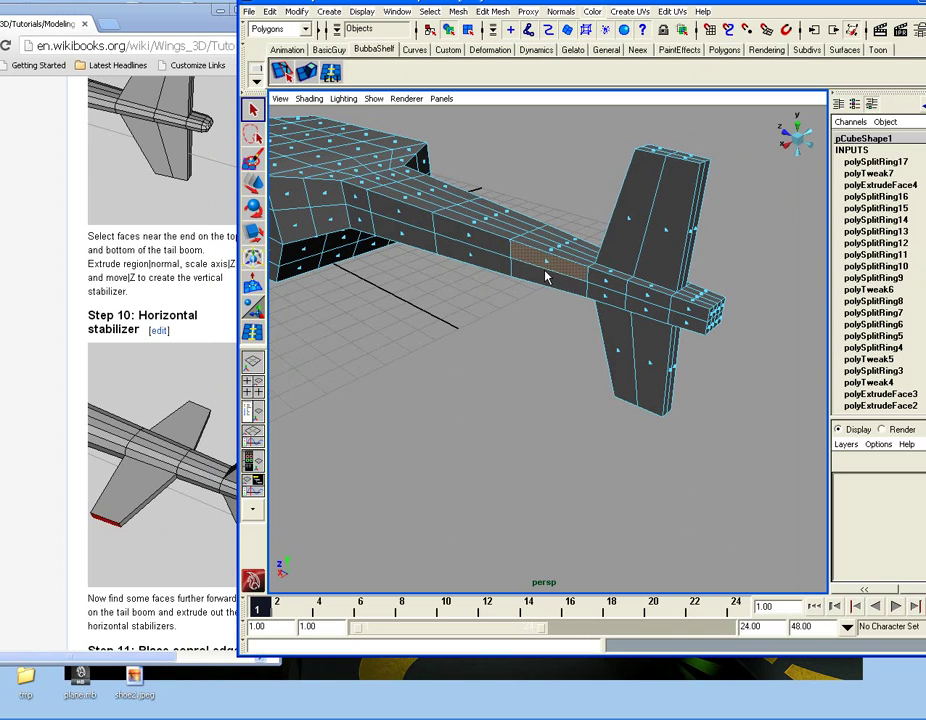
pyautogui.keyDown('alt'); pyautogui.moveTo(547, 287); pyautogui.dragTo(446, 226); pyautogui.keyUp('alt')
pyautogui.click(441, 215)
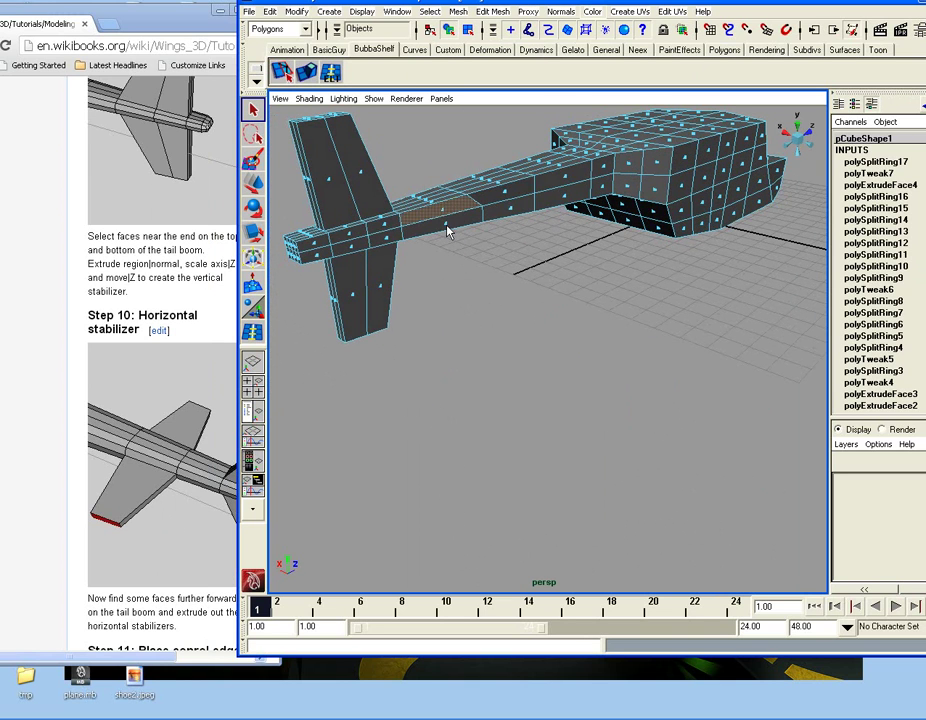
pyautogui.keyDown('shift'); pyautogui.click(447, 226); pyautogui.keyUp('shift')
# Extrude the selected side faces of the tail boom and get ready to scale them
pyautogui.click(492, 11)
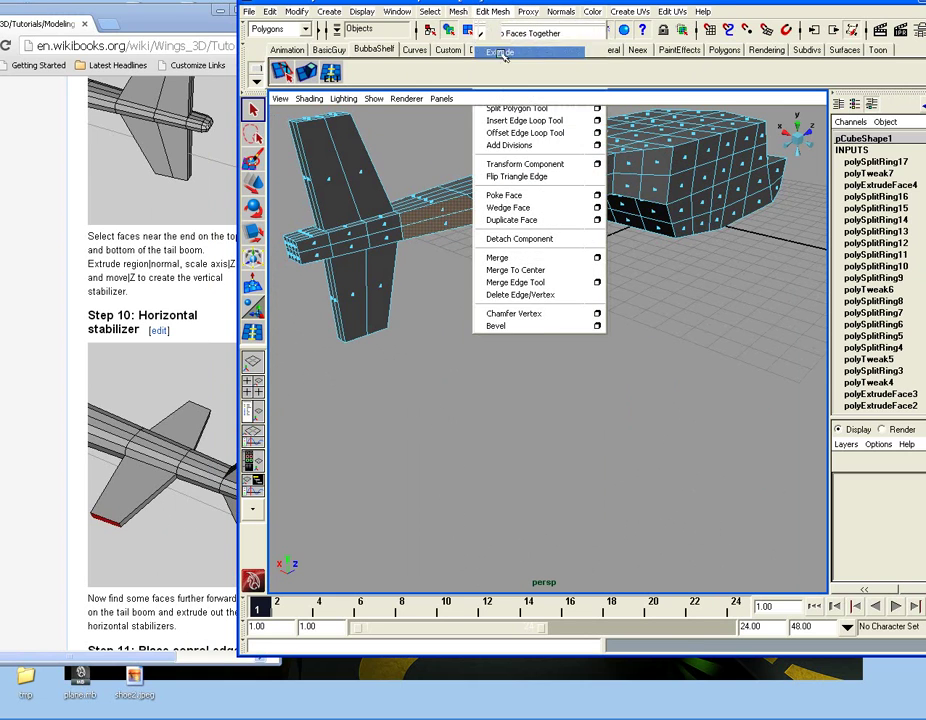
pyautogui.click(492, 50)
pyautogui.click(423, 277)
pyautogui.click(255, 232)
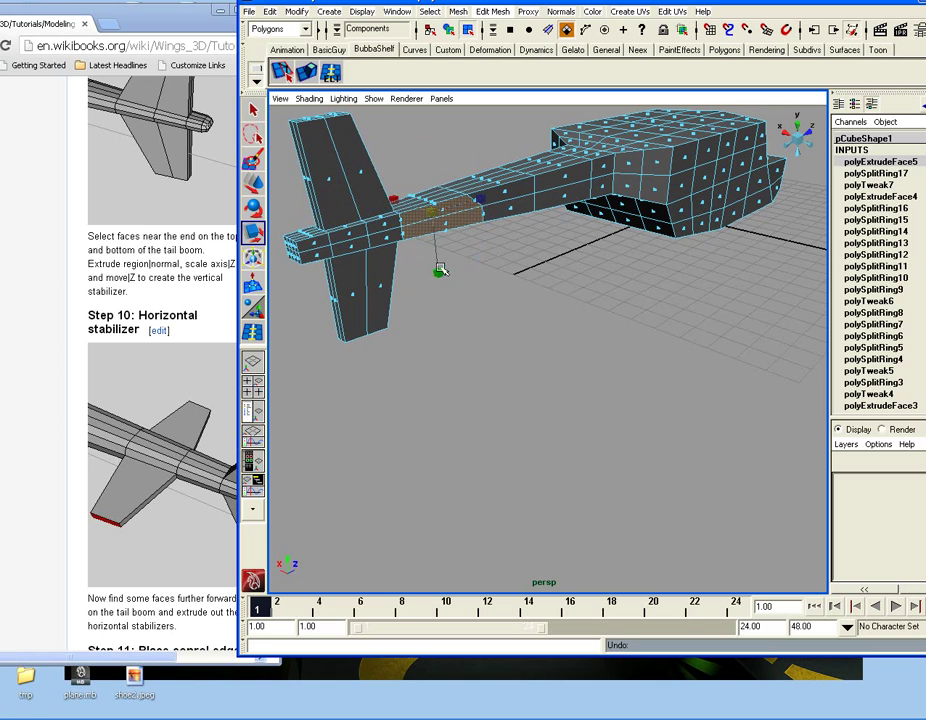
# Try to scale the extruded side faces and extrude them again outward into horizontal stabilizers on both sides
pyautogui.moveTo(445, 273); pyautogui.dragTo(432, 250)
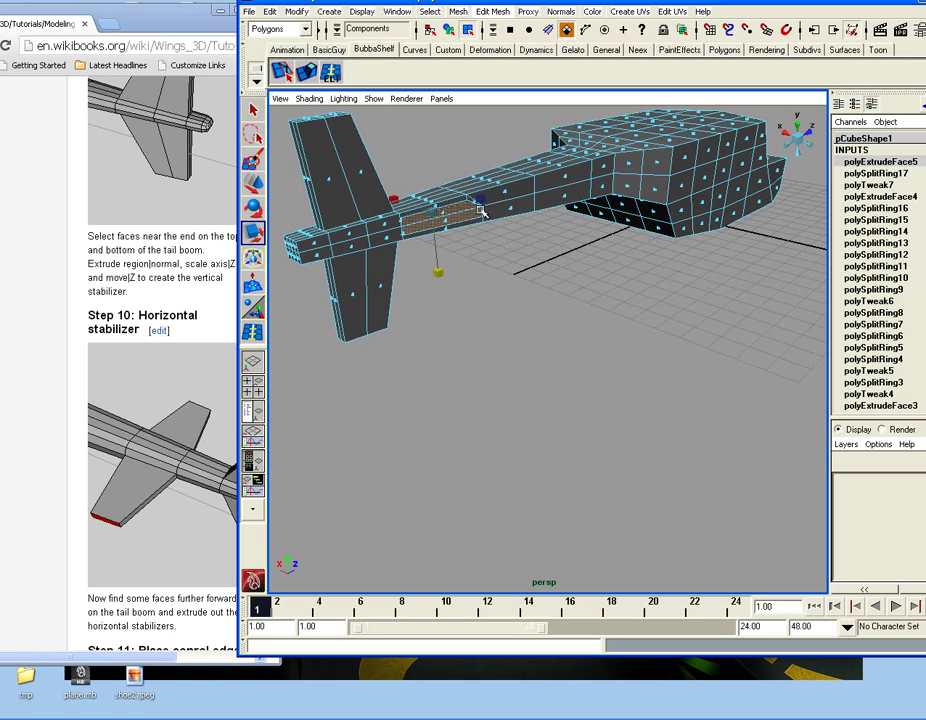
pyautogui.moveTo(481, 205); pyautogui.dragTo(522, 141)
pyautogui.click(482, 13)
pyautogui.click(500, 53)
pyautogui.moveTo(481, 272); pyautogui.dragTo(388, 285)
pyautogui.hotkey('ctrl', 'z')
pyautogui.press('w')
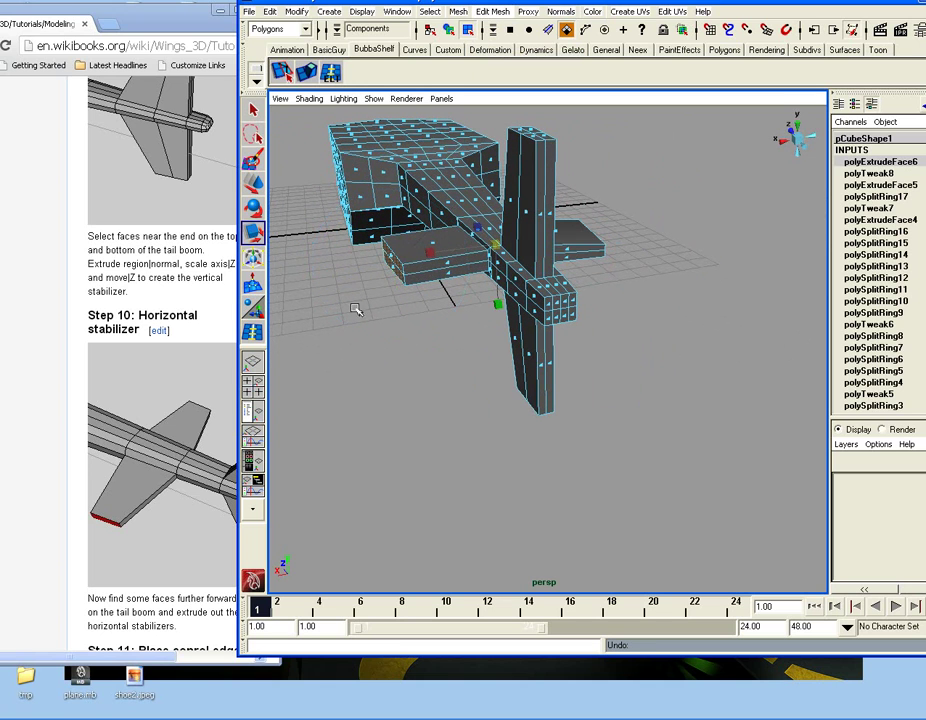
pyautogui.moveTo(494, 305); pyautogui.dragTo(519, 275)
# Undo the second extrusion and the scaling of the horizontal stabilizer faces
pyautogui.hotkey('ctrl', 'z')
pyautogui.hotkey('ctrl', 'z')
pyautogui.hotkey('ctrl', 'z')
pyautogui.hotkey('ctrl', 'z')
pyautogui.hotkey('ctrl', 'z')
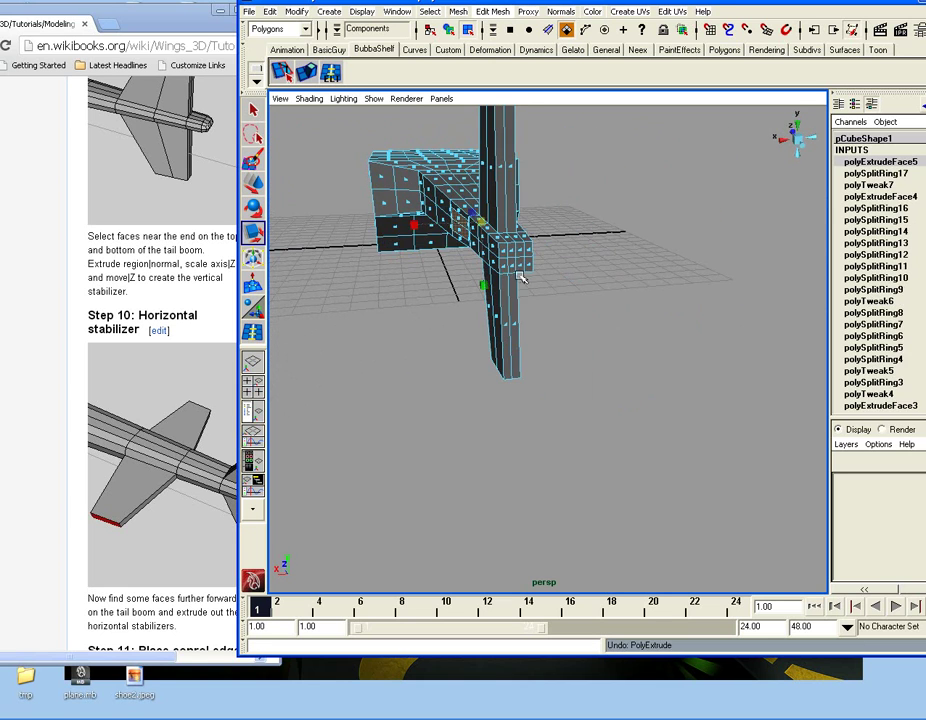
# Try to extrude the tail boom's side faces outward, and undo the extrusion
pyautogui.keyDown('alt'); pyautogui.moveTo(546, 282); pyautogui.dragTo(512, 301, button='middle'); pyautogui.keyUp('alt')
pyautogui.scroll(3, 513, 303)
pyautogui.keyDown('alt'); pyautogui.moveTo(430, 243); pyautogui.dragTo(463, 281, button='middle'); pyautogui.keyUp('alt')
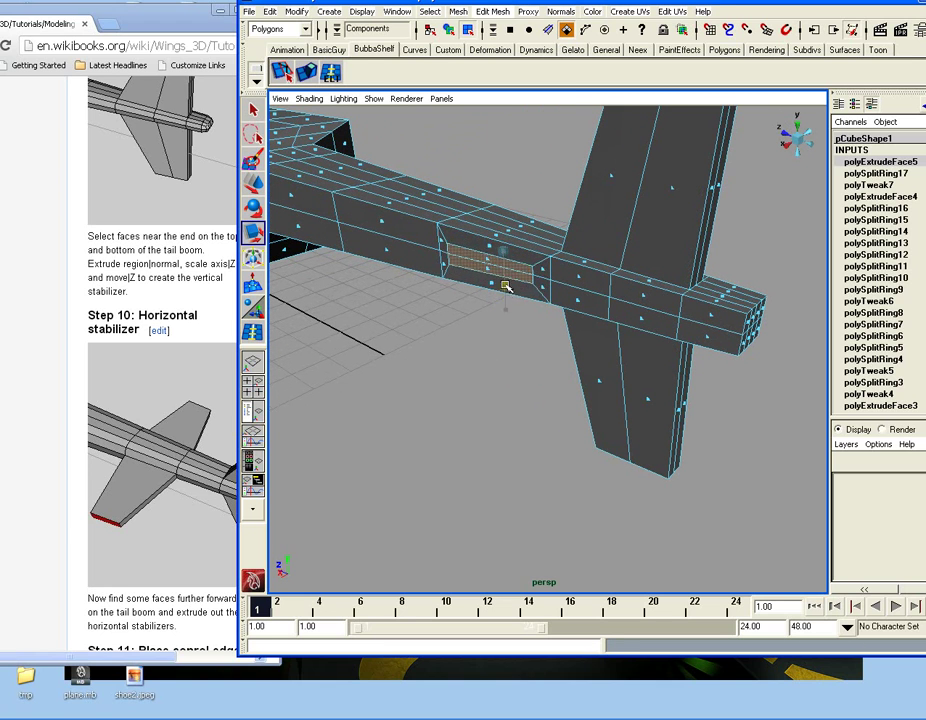
pyautogui.click(489, 14)
pyautogui.click(500, 53)
pyautogui.keyDown('alt'); pyautogui.moveTo(505, 262); pyautogui.dragTo(427, 292); pyautogui.keyUp('alt')
pyautogui.hotkey('ctrl', 'z')
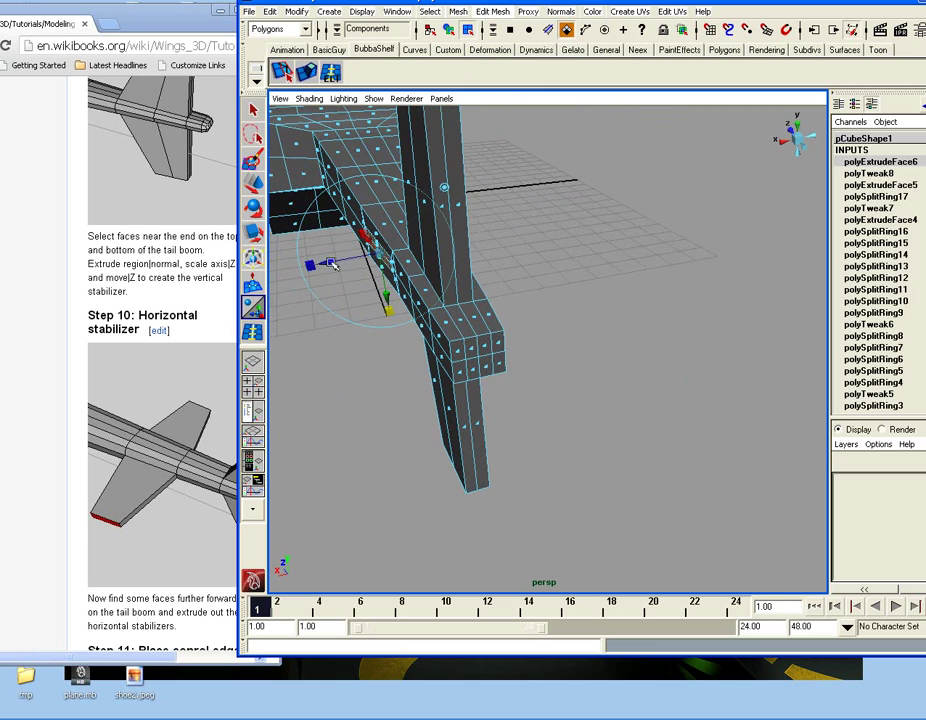
pyautogui.moveTo(331, 262); pyautogui.dragTo(252, 275)
pyautogui.hotkey('ctrl', 'z')
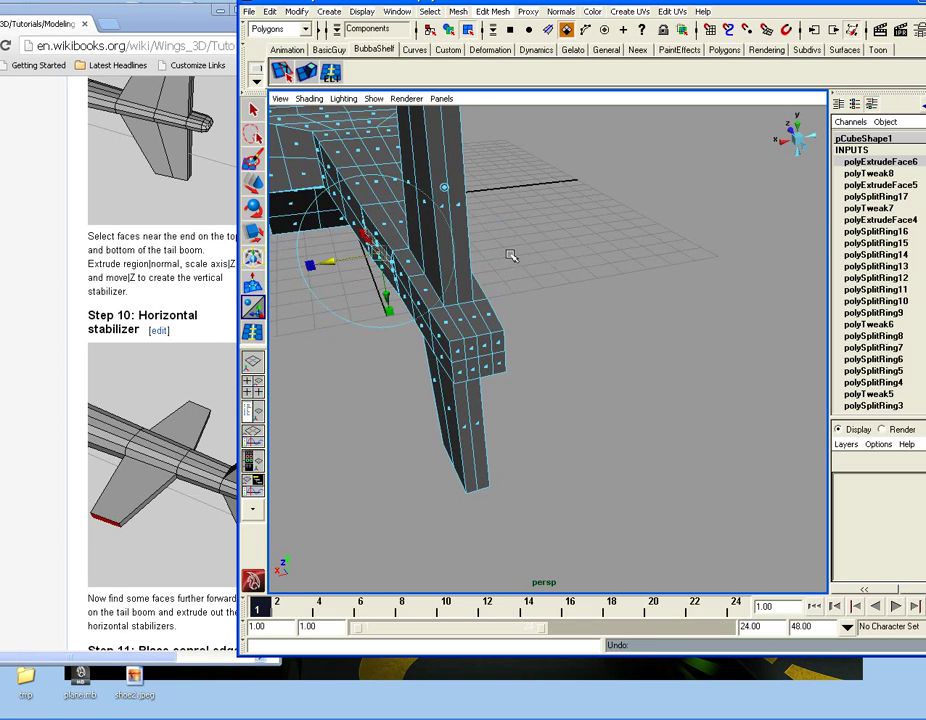
pyautogui.keyDown('alt'); pyautogui.moveTo(500, 254); pyautogui.dragTo(587, 269); pyautogui.keyUp('alt')
pyautogui.hotkey('ctrl', 'z')
pyautogui.hotkey('ctrl', 'z')
# Reselect the side faces just ahead of the vertical stabilizer on the tail boom and extrude them
pyautogui.click(441, 238)
pyautogui.click(480, 258)
pyautogui.click(563, 279)
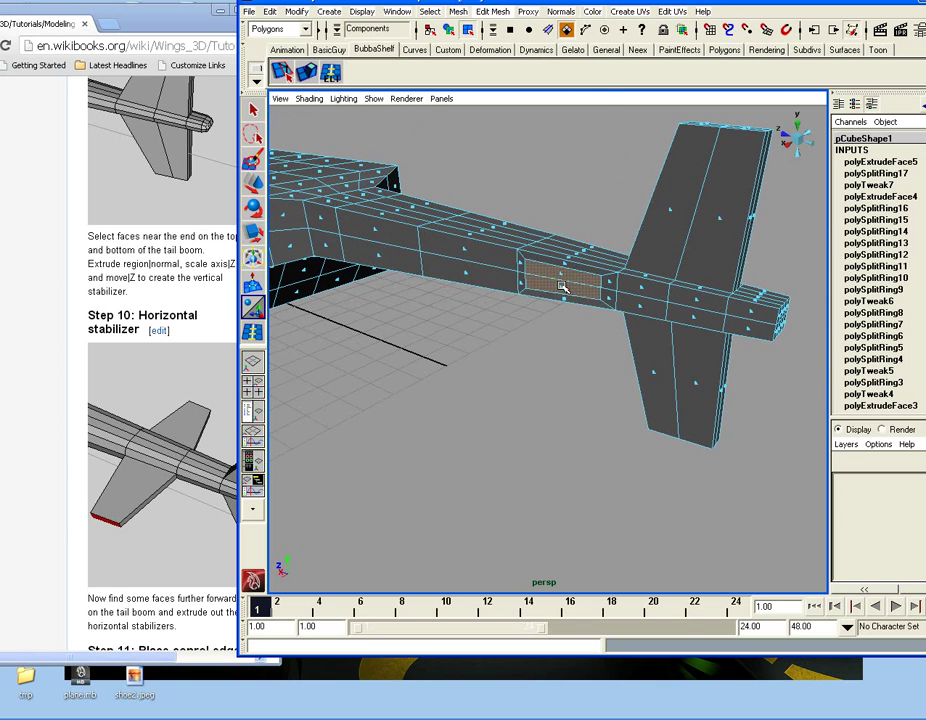
pyautogui.click(492, 11)
pyautogui.click(480, 56)
# Undo the first adjustment of the extruded side faces and scale them down in height
pyautogui.moveTo(498, 305); pyautogui.dragTo(513, 275)
pyautogui.hotkey('ctrl', 'z')
pyautogui.hotkey('ctrl', 'z')
pyautogui.hotkey('ctrl', 'z')
pyautogui.click(257, 231)
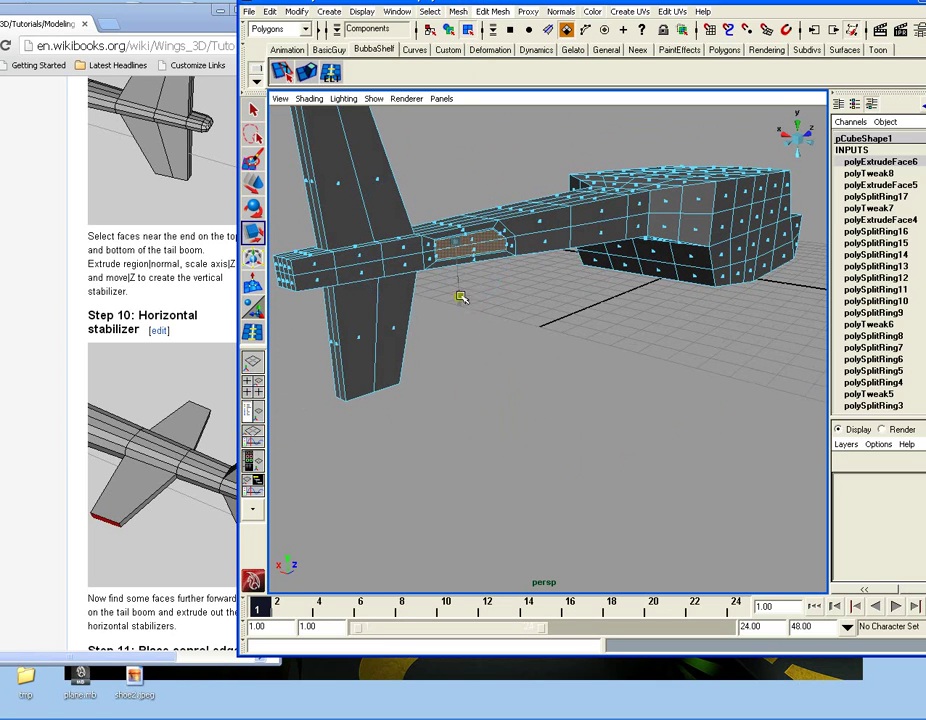
pyautogui.moveTo(460, 295); pyautogui.dragTo(468, 265)
# Move the extruded faces outward on each side of the tail boom to form the horizontal stabilizers
pyautogui.click(253, 183)
pyautogui.click(526, 292)
pyautogui.scroll(5, 488, 263)
pyautogui.click(423, 172)
pyautogui.keyDown('alt'); pyautogui.moveTo(424, 180); pyautogui.dragTo(599, 215); pyautogui.keyUp('alt')
pyautogui.scroll(2, 549, 305)
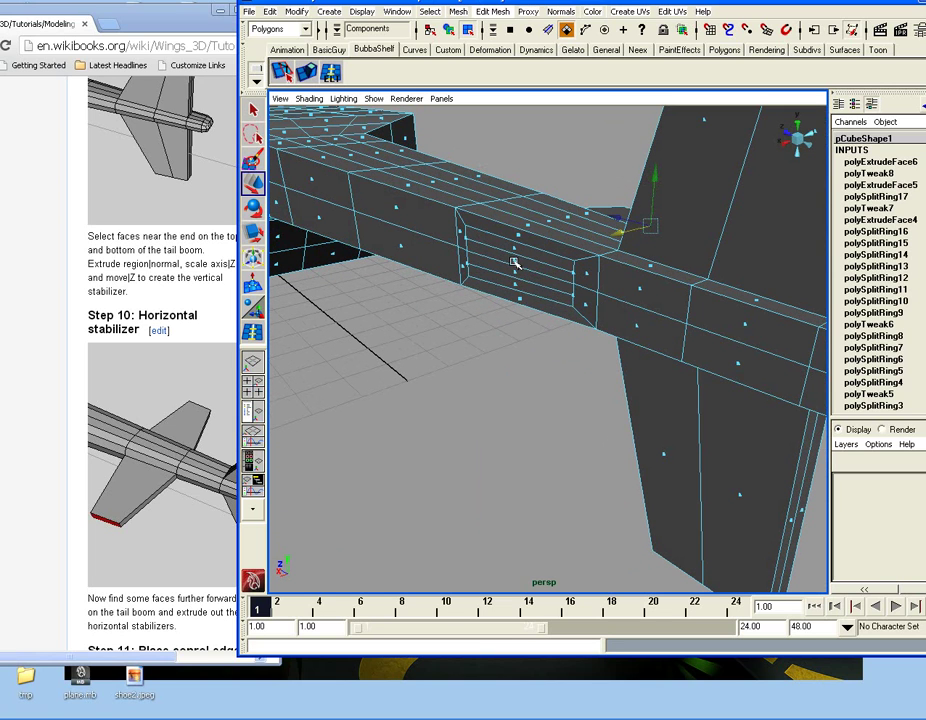
pyautogui.click(515, 264)
pyautogui.hotkey('ctrl', 'e')
pyautogui.moveTo(520, 272); pyautogui.dragTo(556, 216)
pyautogui.scroll(-3, 400, 291)
# Align the vertices along the front edges of both horizontal stabilizers and adjust the height of the root vertices
pyautogui.press('F9')
pyautogui.click(541, 227)
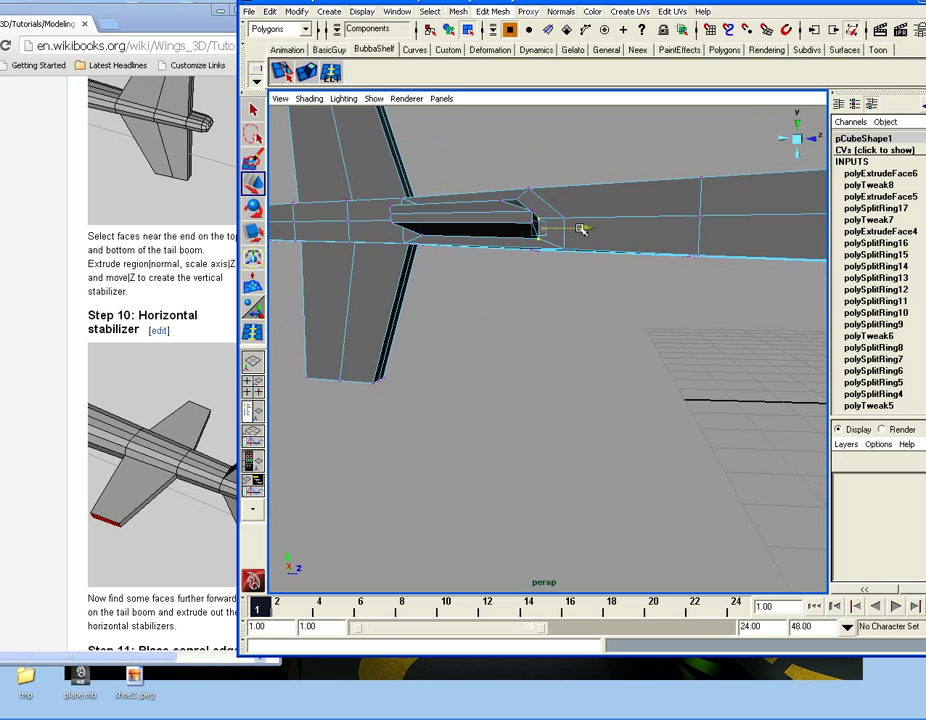
pyautogui.keyDown('alt'); pyautogui.moveTo(566, 230); pyautogui.dragTo(523, 310); pyautogui.keyUp('alt')
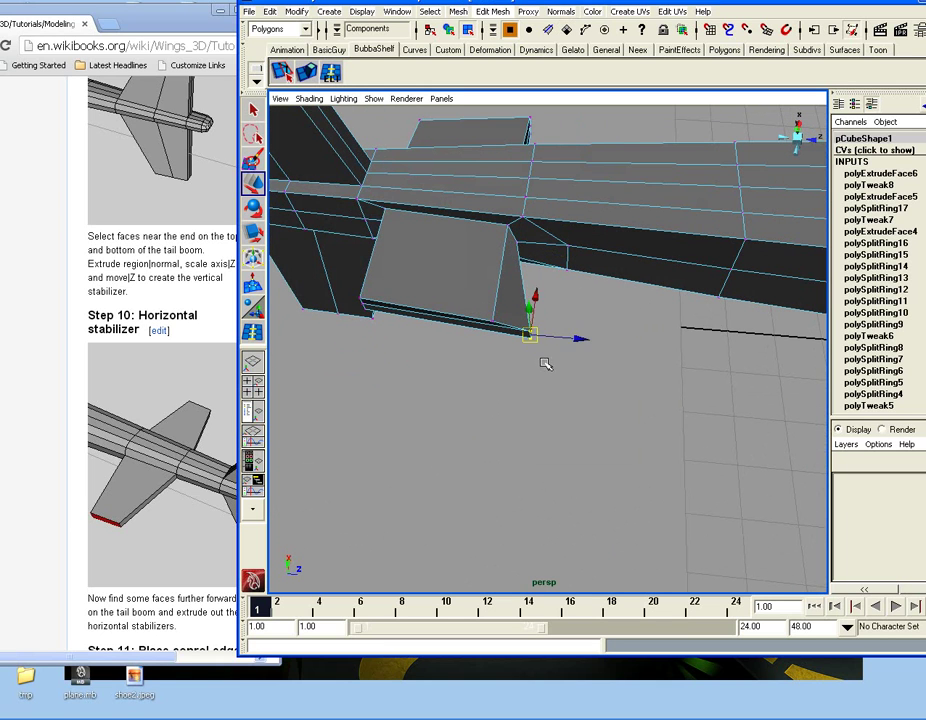
pyautogui.keyDown('alt'); pyautogui.moveTo(579, 338); pyautogui.dragTo(296, 217); pyautogui.keyUp('alt')
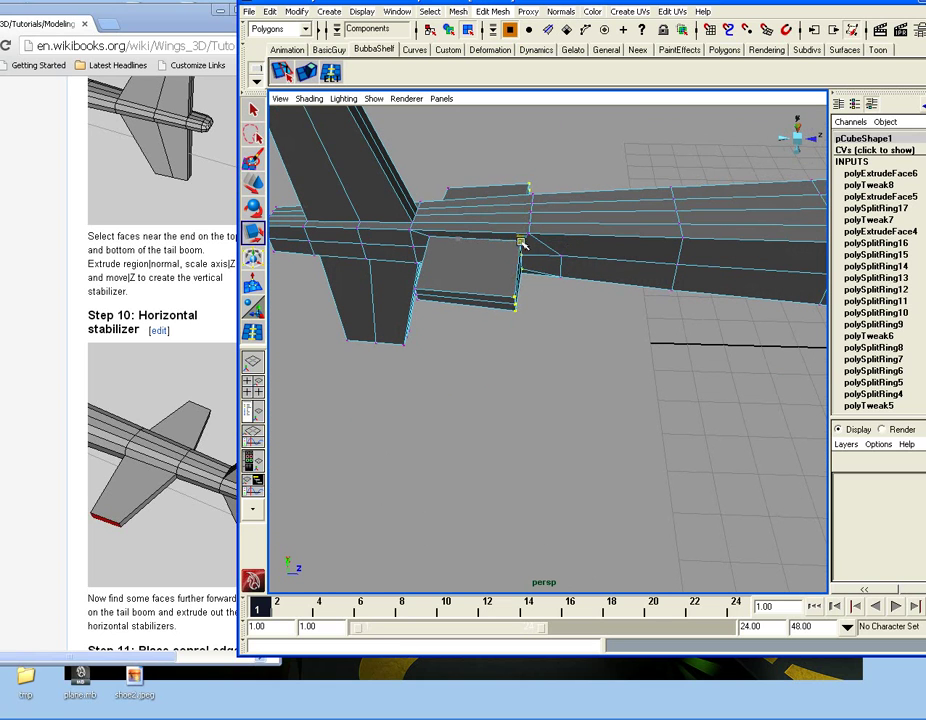
pyautogui.keyDown('alt'); pyautogui.moveTo(525, 242); pyautogui.dragTo(440, 244); pyautogui.keyUp('alt')
pyautogui.click(509, 355)
pyautogui.keyDown('alt'); pyautogui.moveTo(509, 355); pyautogui.dragTo(536, 208); pyautogui.keyUp('alt')
pyautogui.press('w')
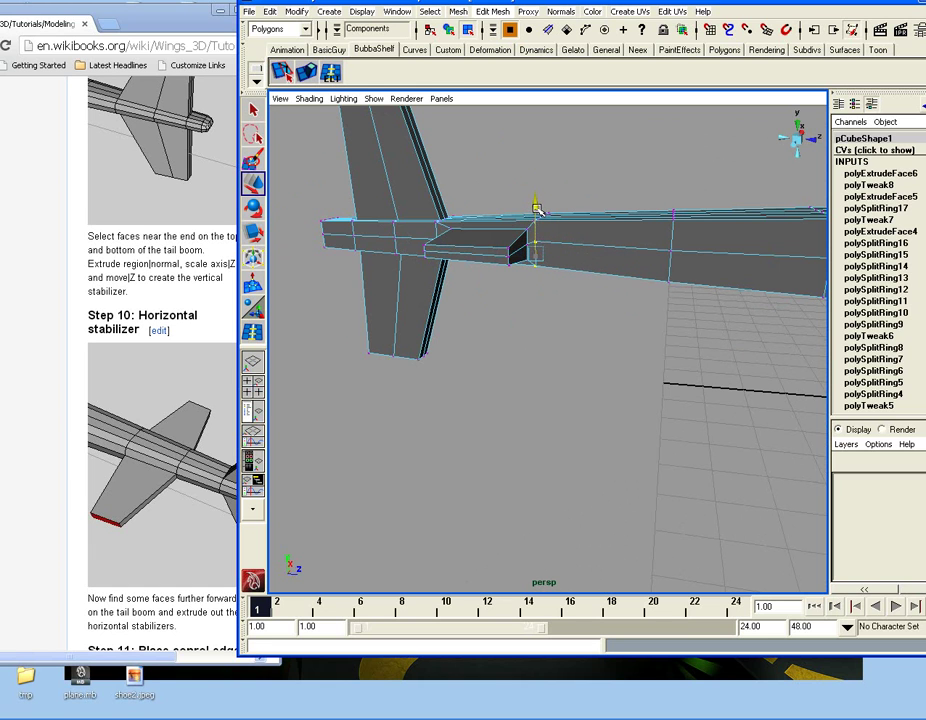
pyautogui.click(537, 316)
# Taper both horizontal stabilizers by scaling their tip faces narrower along the length of the boom
pyautogui.keyDown('alt'); pyautogui.moveTo(537, 316); pyautogui.dragTo(493, 287); pyautogui.keyUp('alt')
pyautogui.moveTo(493, 287); pyautogui.dragTo(446, 277, button='right')
pyautogui.click(487, 304)
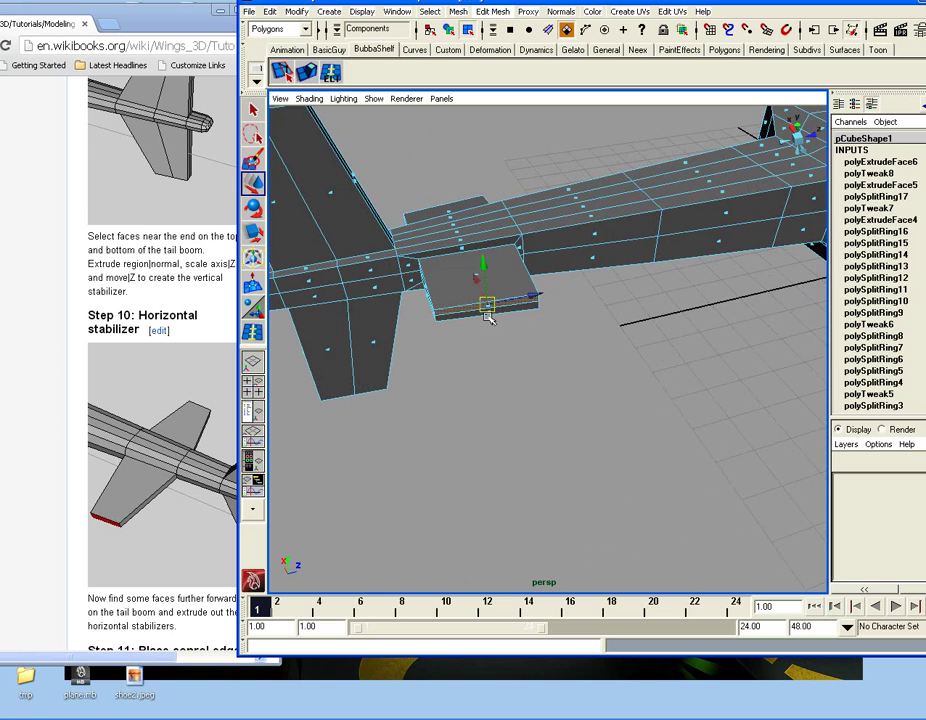
pyautogui.keyDown('shift'); pyautogui.click(489, 318); pyautogui.keyUp('shift')
pyautogui.press('r')
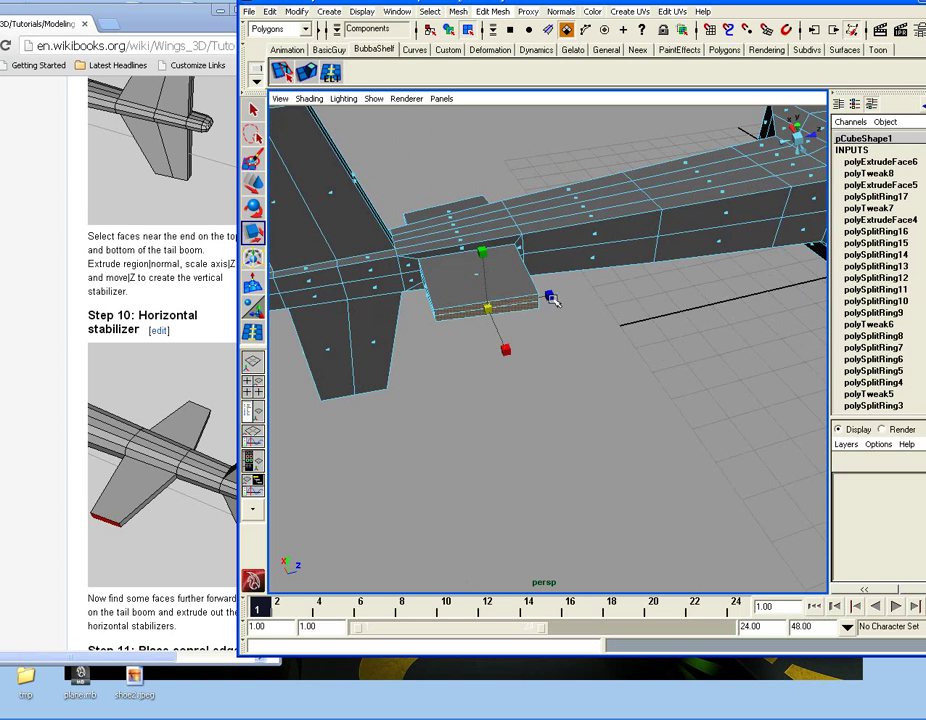
pyautogui.moveTo(551, 297); pyautogui.dragTo(490, 370)
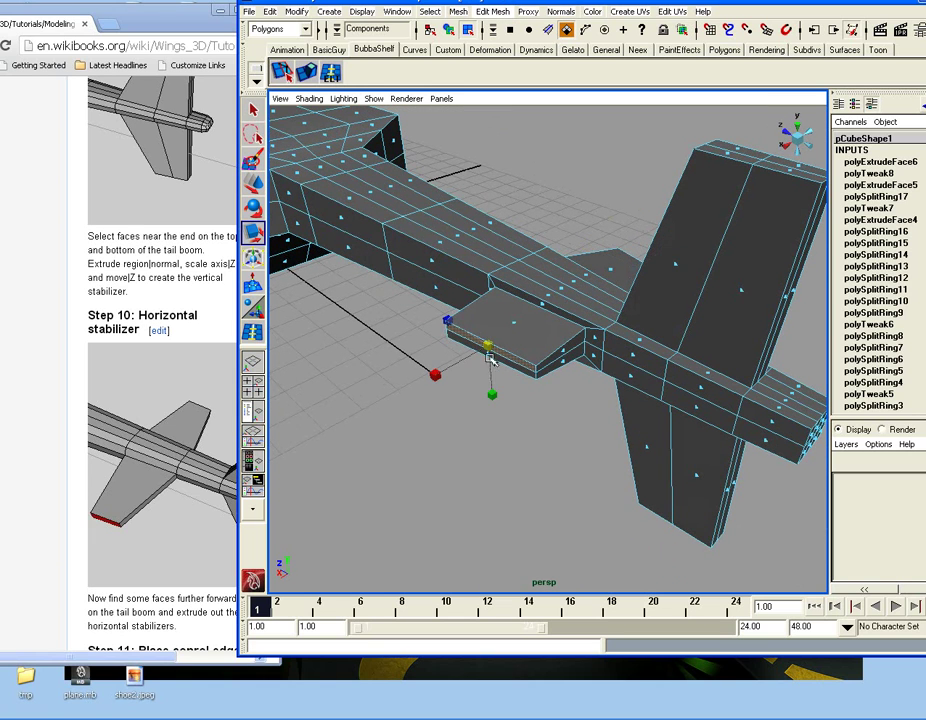
pyautogui.press('q')
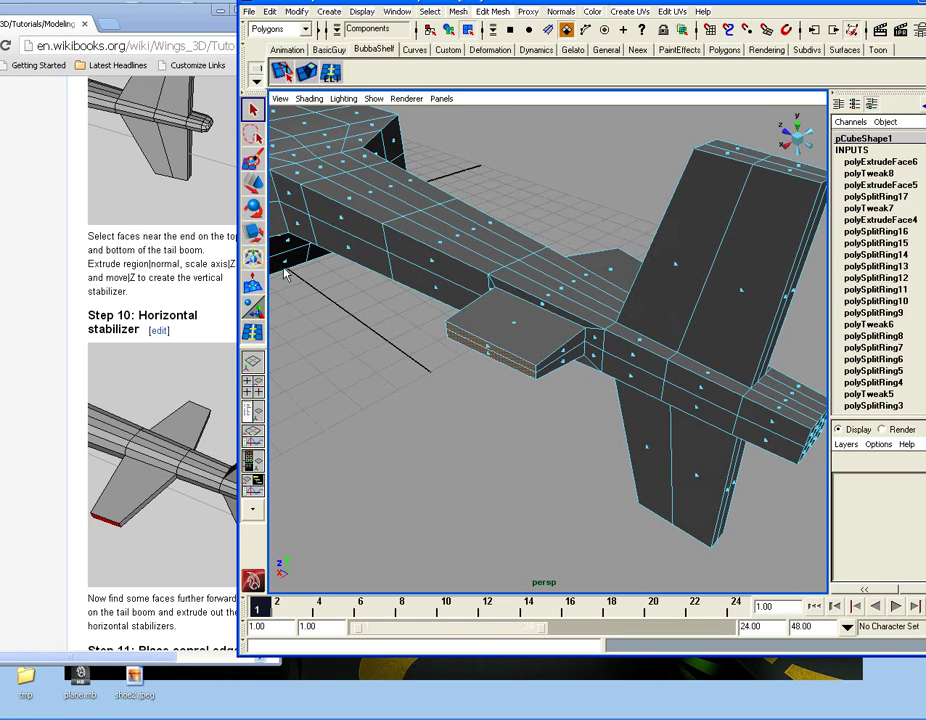
pyautogui.press('w')
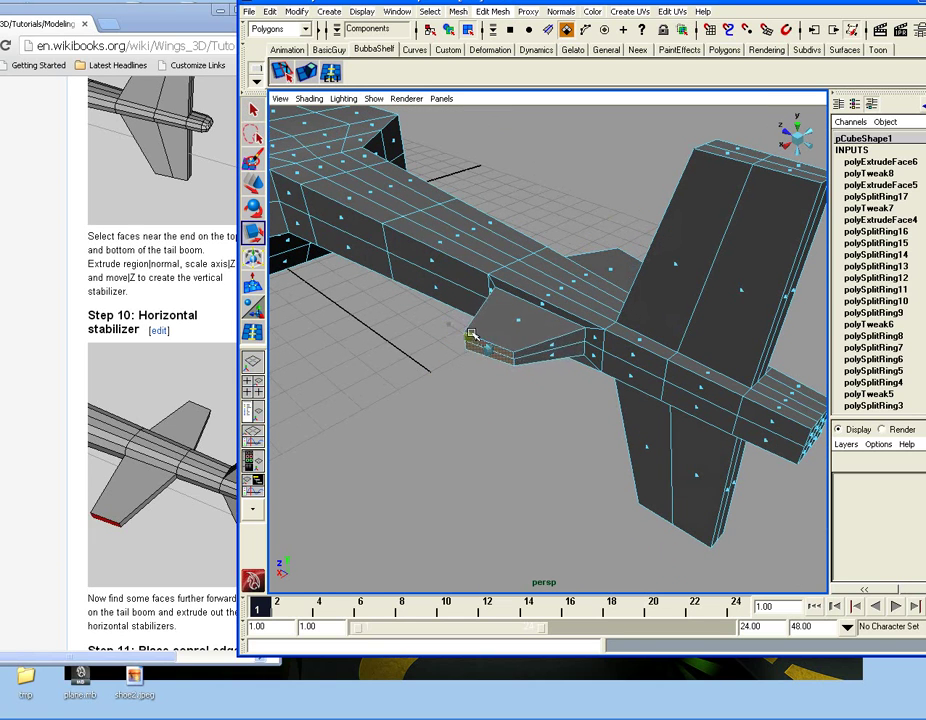
pyautogui.keyDown('alt'); pyautogui.moveTo(475, 335); pyautogui.dragTo(452, 381); pyautogui.keyUp('alt')
# In the top view, straighten the left horizontal stabilizer's tip by scaling and moving its vertices
pyautogui.press('space')
pyautogui.keyDown('alt'); pyautogui.moveTo(508, 378); pyautogui.dragTo(523, 378, button='right'); pyautogui.keyUp('alt')
pyautogui.keyDown('alt'); pyautogui.moveTo(538, 240); pyautogui.dragTo(505, 612, button='middle'); pyautogui.keyUp('alt')
pyautogui.keyDown('alt'); pyautogui.moveTo(506, 612); pyautogui.dragTo(523, 389, button='right'); pyautogui.keyUp('alt')
pyautogui.moveTo(414, 337); pyautogui.dragTo(398, 332, button='right')
pyautogui.moveTo(380, 305); pyautogui.dragTo(412, 405)
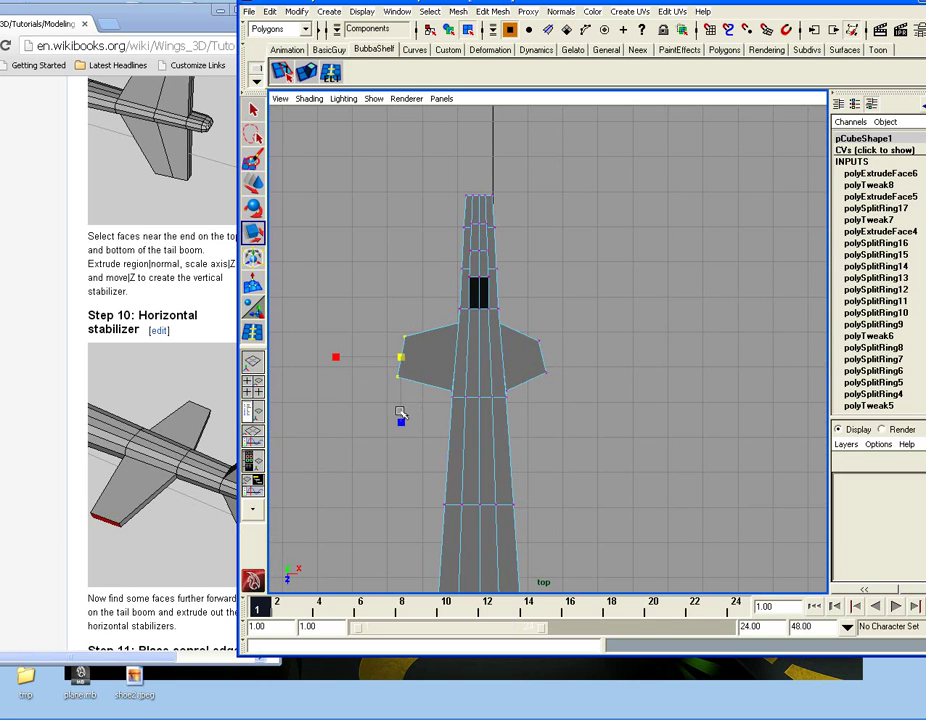
pyautogui.press('w')
pyautogui.moveTo(450, 360); pyautogui.dragTo(406, 389)
pyautogui.click(251, 236)
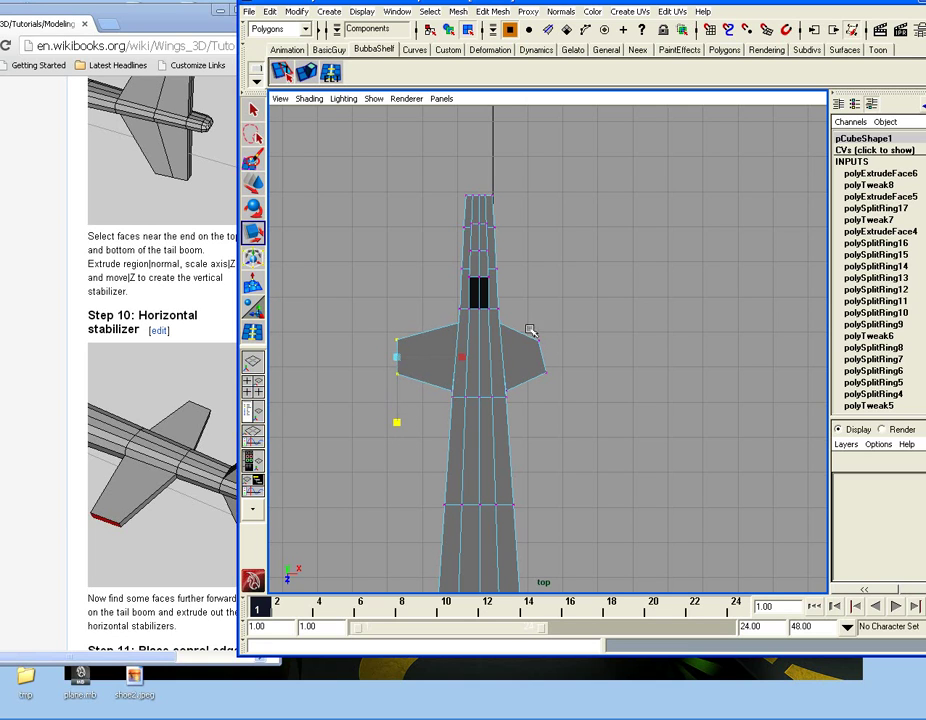
# Straighten the right horizontal stabilizer's tip and move its corner vertices to match the left stabilizer
pyautogui.moveTo(545, 350); pyautogui.dragTo(599, 341)
pyautogui.press('w')
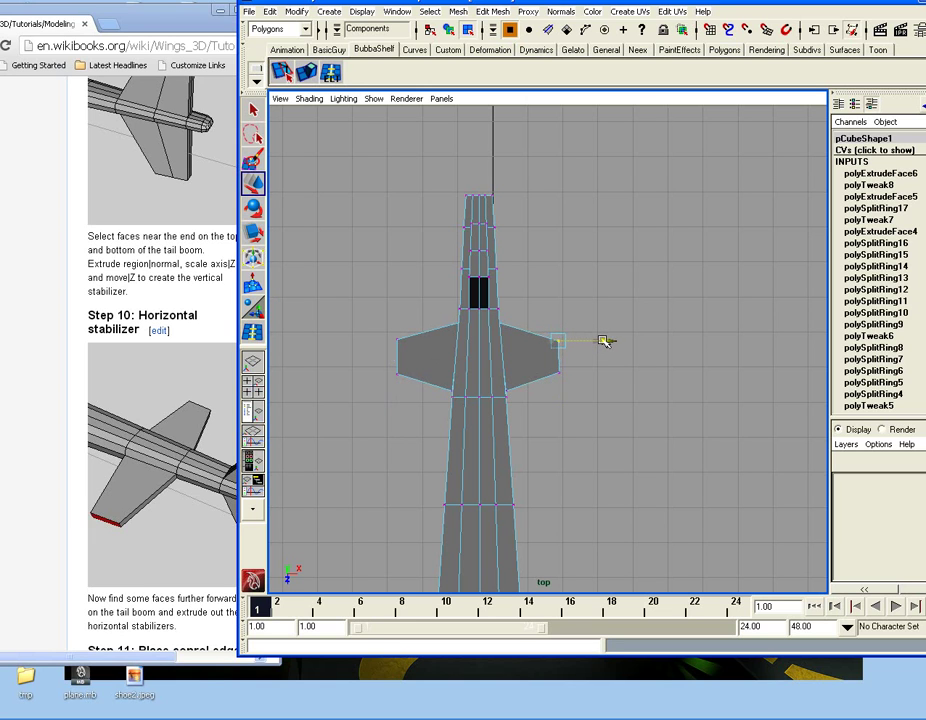
pyautogui.click(606, 401)
pyautogui.scroll(-3, 572, 316)
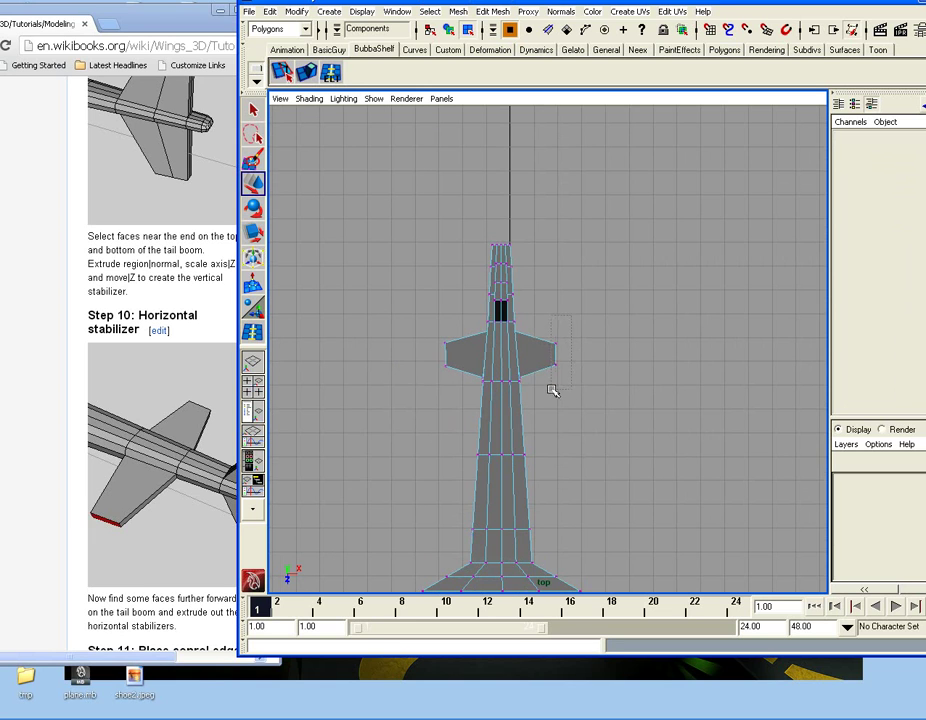
pyautogui.moveTo(551, 389); pyautogui.dragTo(576, 395)
pyautogui.click(531, 388)
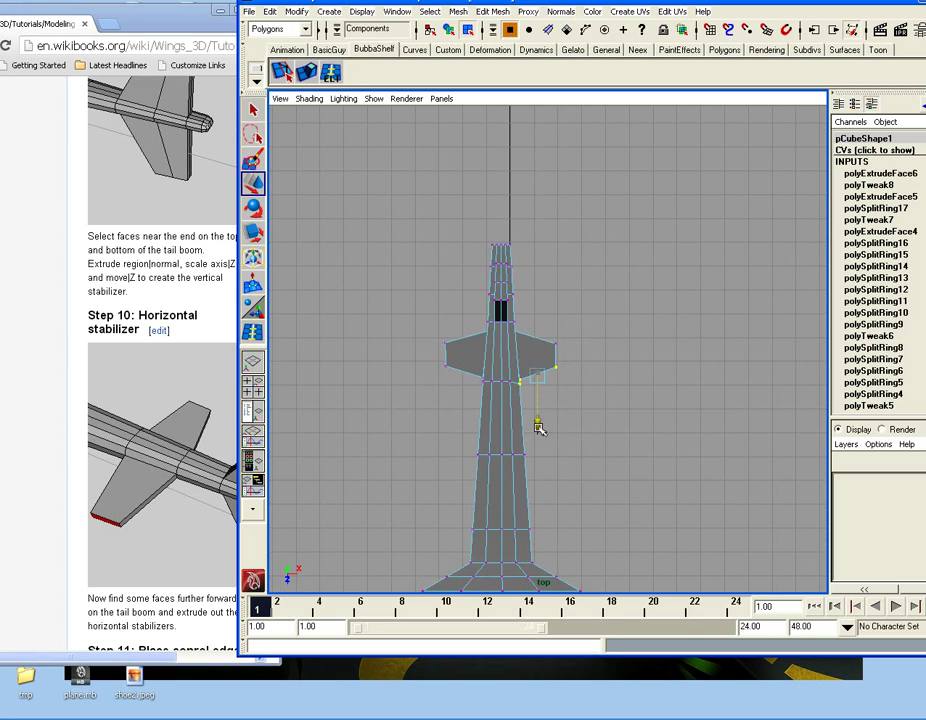
pyautogui.click(558, 344)
pyautogui.click(599, 350)
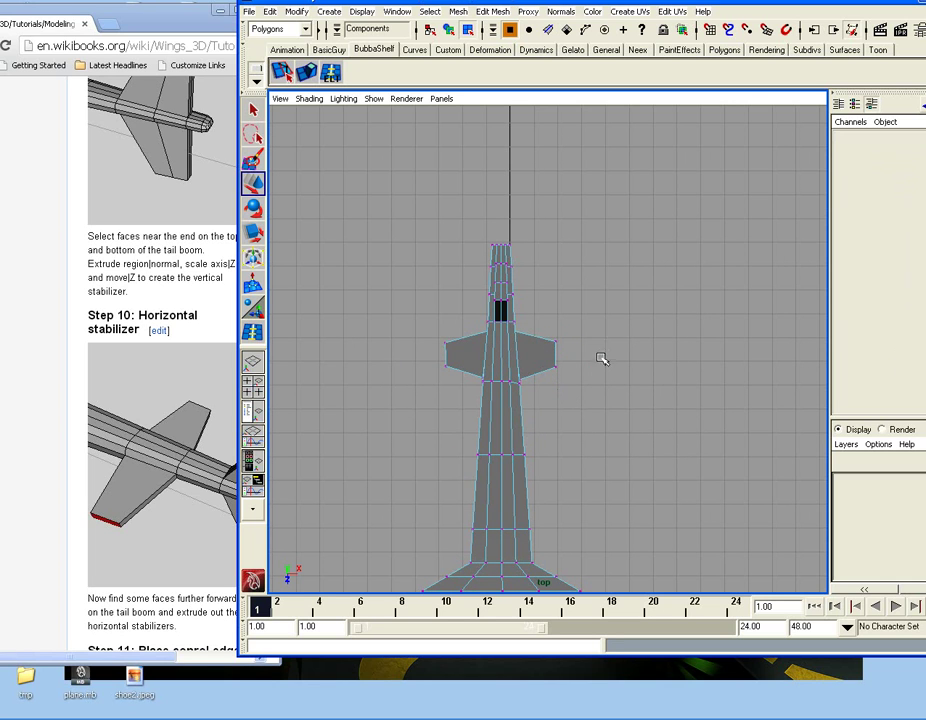
# In the perspective view, lengthen both horizontal stabilizers by scaling their tip vertices apart, and return to object selection
pyautogui.press('space')
pyautogui.moveTo(565, 369); pyautogui.dragTo(580, 403)
pyautogui.moveTo(520, 320); pyautogui.dragTo(537, 355)
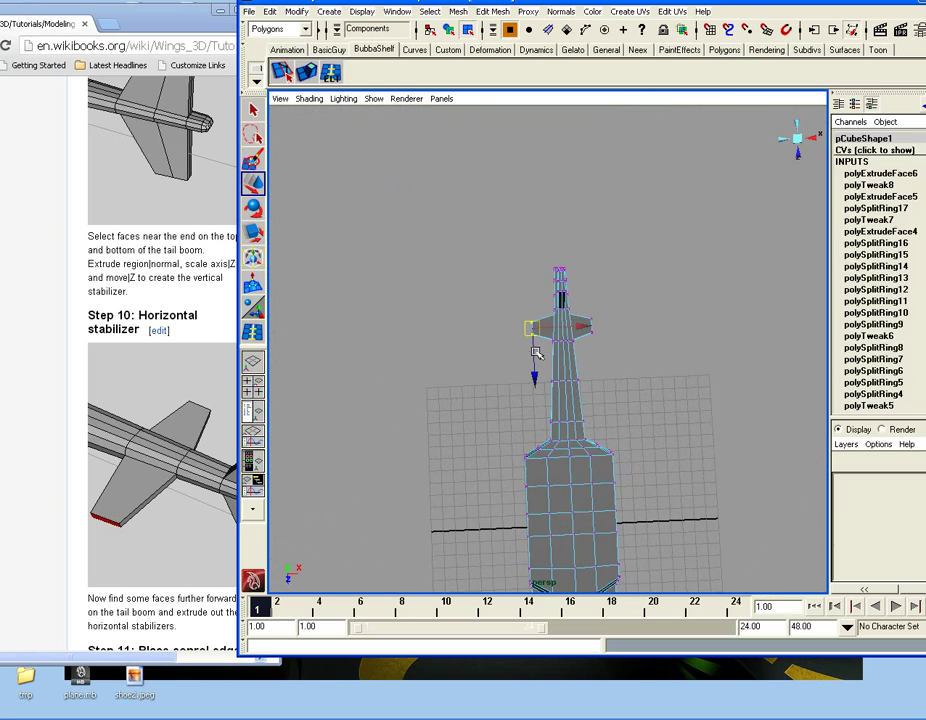
pyautogui.keyDown('shift'); pyautogui.moveTo(604, 299); pyautogui.dragTo(663, 324); pyautogui.keyUp('shift')
pyautogui.press('r')
pyautogui.click(643, 367)
pyautogui.keyDown('alt'); pyautogui.moveTo(643, 367); pyautogui.dragTo(592, 331); pyautogui.keyUp('alt')
pyautogui.moveTo(593, 332); pyautogui.dragTo(632, 320, button='right')
pyautogui.keyDown('alt'); pyautogui.moveTo(600, 343); pyautogui.dragTo(580, 370); pyautogui.keyUp('alt')
# Switch to the Wikibooks tutorial in the browser, scroll to Step 11 and widen the browser window
pyautogui.click(221, 327)
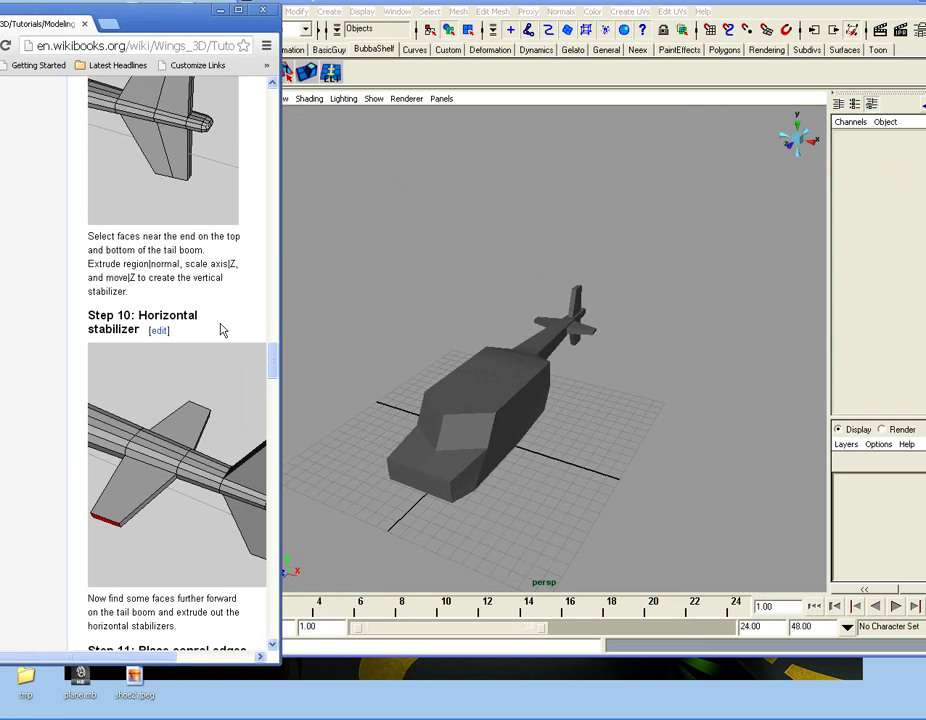
pyautogui.scroll(-6, 219, 333)
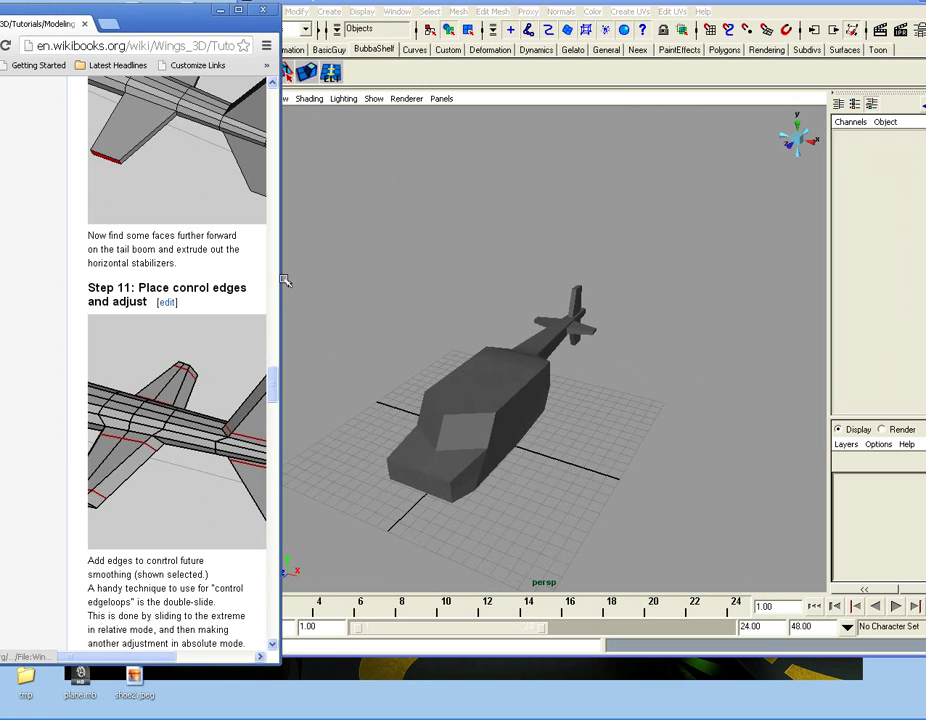
pyautogui.moveTo(281, 302); pyautogui.dragTo(390, 320)
pyautogui.scroll(2, 296, 326)
pyautogui.scroll(-2, 340, 320)
pyautogui.scroll(2, 338, 320)
# Select the helicopter model in Maya and arrange the browser and Maya windows with the Step 11 picture beside the model
pyautogui.keyDown('alt'); pyautogui.moveTo(682, 357); pyautogui.dragTo(573, 393); pyautogui.keyUp('alt')
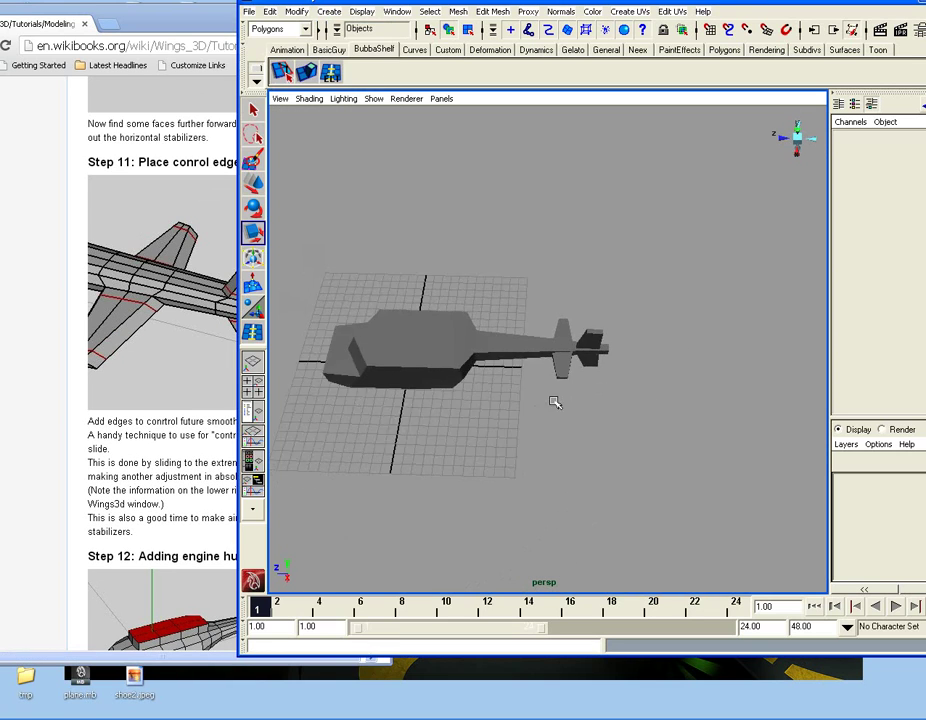
pyautogui.scroll(4, 573, 393)
pyautogui.moveTo(144, 25); pyautogui.dragTo(123, 23)
pyautogui.keyDown('alt'); pyautogui.moveTo(692, 333); pyautogui.dragTo(643, 328); pyautogui.keyUp('alt')
pyautogui.click(639, 339)
pyautogui.moveTo(194, 27); pyautogui.dragTo(86, 22)
pyautogui.moveTo(472, 3); pyautogui.dragTo(484, 8)
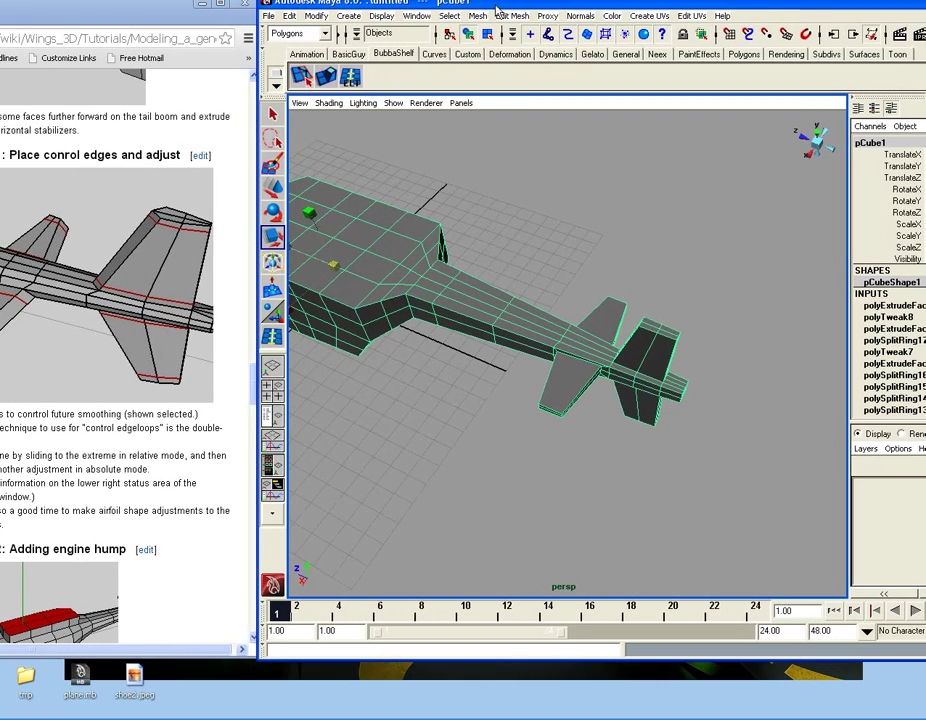
# Insert an edge loop just below the top of the upper vertical stabilizer
pyautogui.scroll(4, 663, 372)
pyautogui.keyDown('alt'); pyautogui.moveTo(665, 318); pyautogui.dragTo(638, 351, button='middle'); pyautogui.keyUp('alt')
pyautogui.keyDown('alt'); pyautogui.moveTo(637, 350); pyautogui.dragTo(598, 332); pyautogui.keyUp('alt')
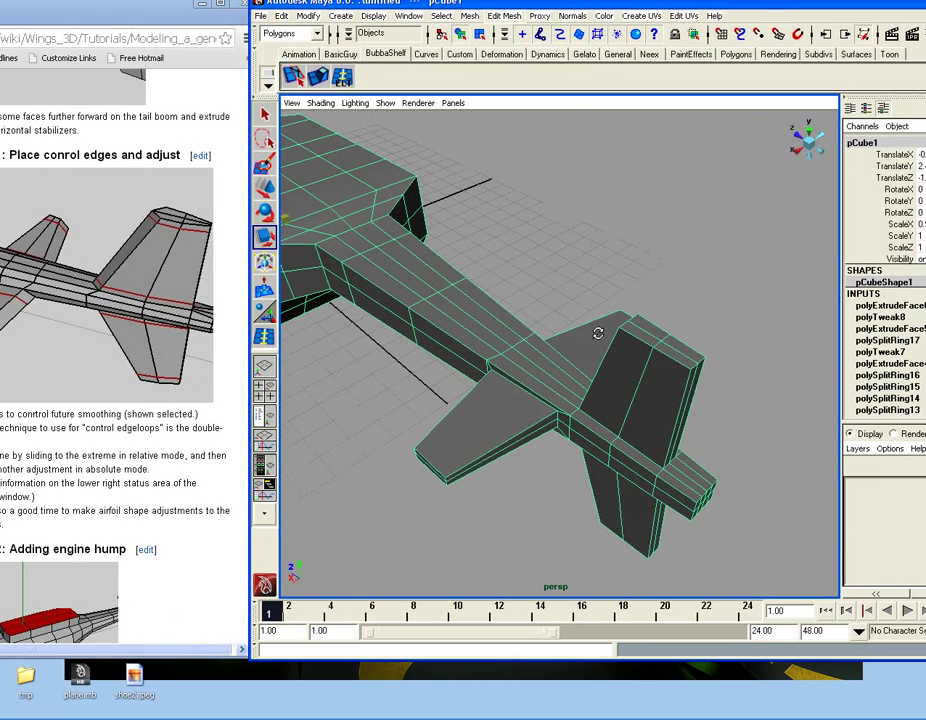
pyautogui.click(505, 16)
pyautogui.click(512, 124)
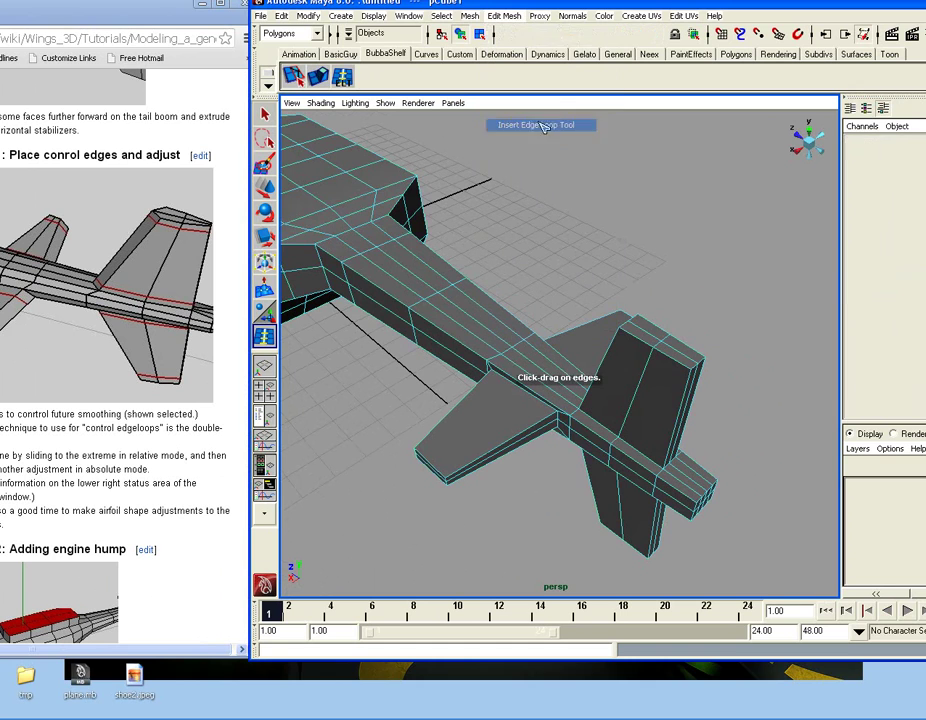
pyautogui.moveTo(688, 410); pyautogui.dragTo(690, 398)
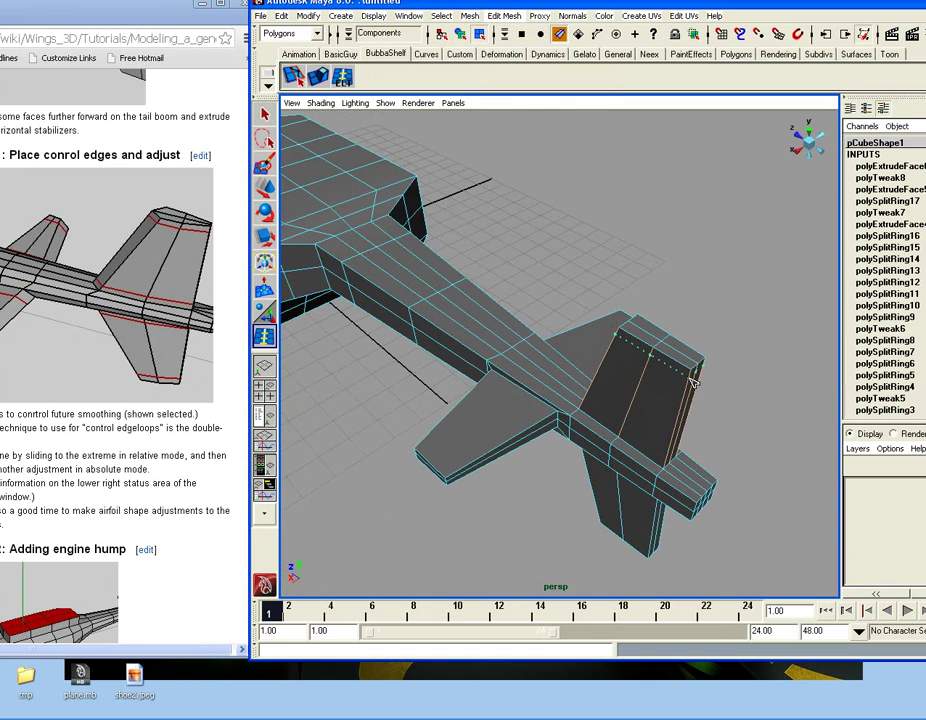
pyautogui.moveTo(692, 382); pyautogui.dragTo(604, 447)
pyautogui.click(270, 115)
# Select and move the front top vertices of the upper vertical stabilizer to shape its leading edge
pyautogui.keyDown('alt'); pyautogui.moveTo(530, 377); pyautogui.dragTo(674, 376); pyautogui.keyUp('alt')
pyautogui.moveTo(652, 345); pyautogui.dragTo(636, 351, button='right')
pyautogui.click(634, 346)
pyautogui.keyDown('alt'); pyautogui.moveTo(634, 346); pyautogui.dragTo(695, 362); pyautogui.keyUp('alt')
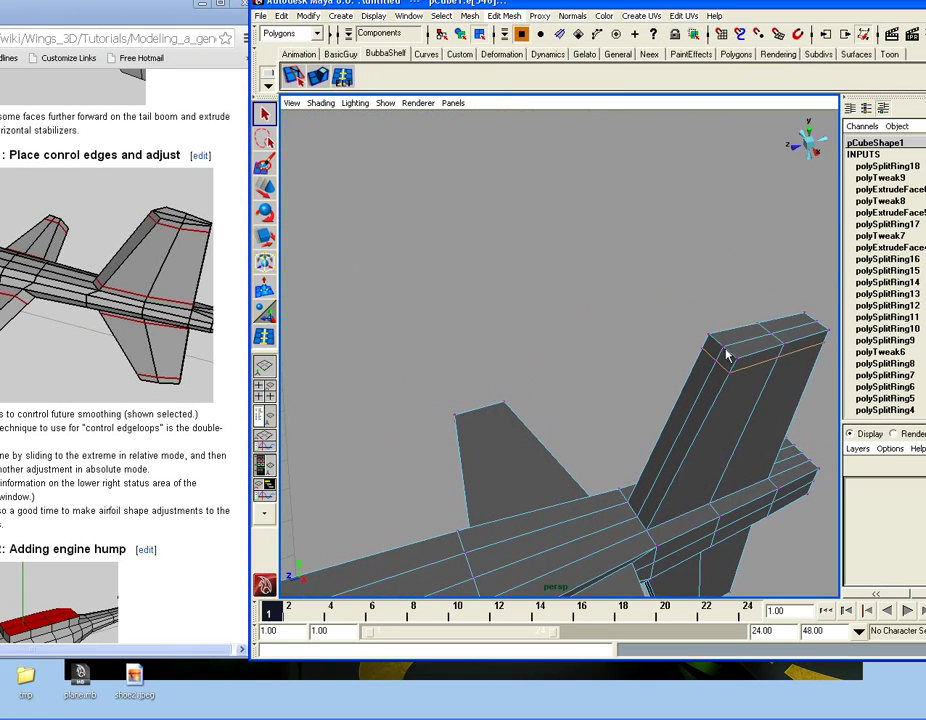
pyautogui.click(724, 358)
pyautogui.click(266, 190)
pyautogui.moveTo(677, 367); pyautogui.dragTo(665, 369, button='middle')
pyautogui.keyDown('alt'); pyautogui.moveTo(665, 369); pyautogui.dragTo(480, 379); pyautogui.keyUp('alt')
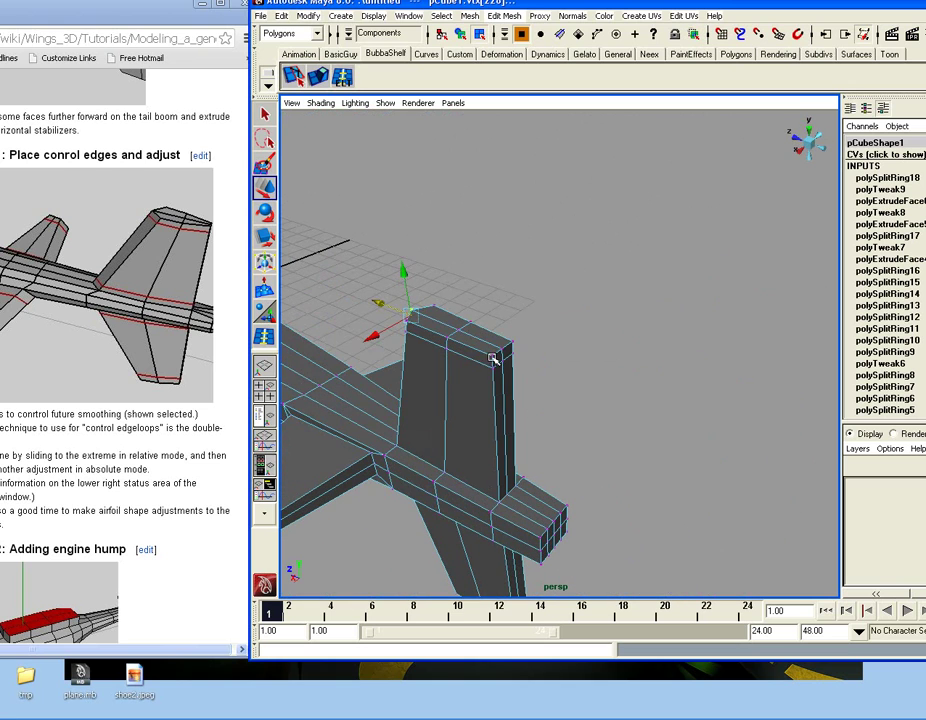
# Thin the upper vertical stabilizer's trailing edge by scaling its rear tip vertices and rear root vertices together in width
pyautogui.click(492, 356)
pyautogui.press('q')
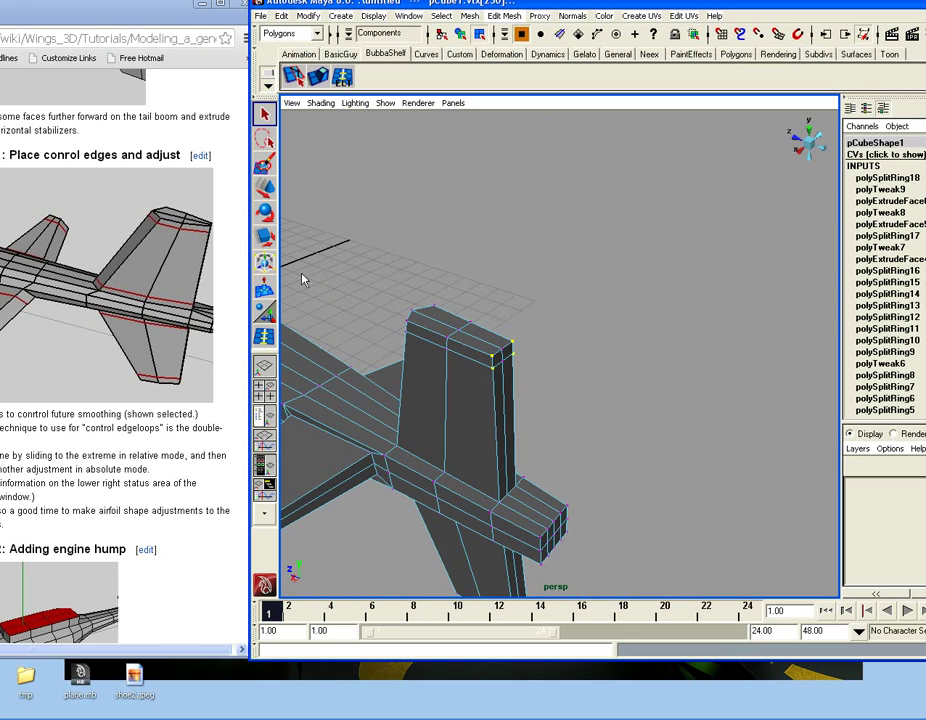
pyautogui.click(263, 233)
pyautogui.keyDown('alt'); pyautogui.moveTo(472, 338); pyautogui.dragTo(510, 414); pyautogui.keyUp('alt')
pyautogui.click(499, 502)
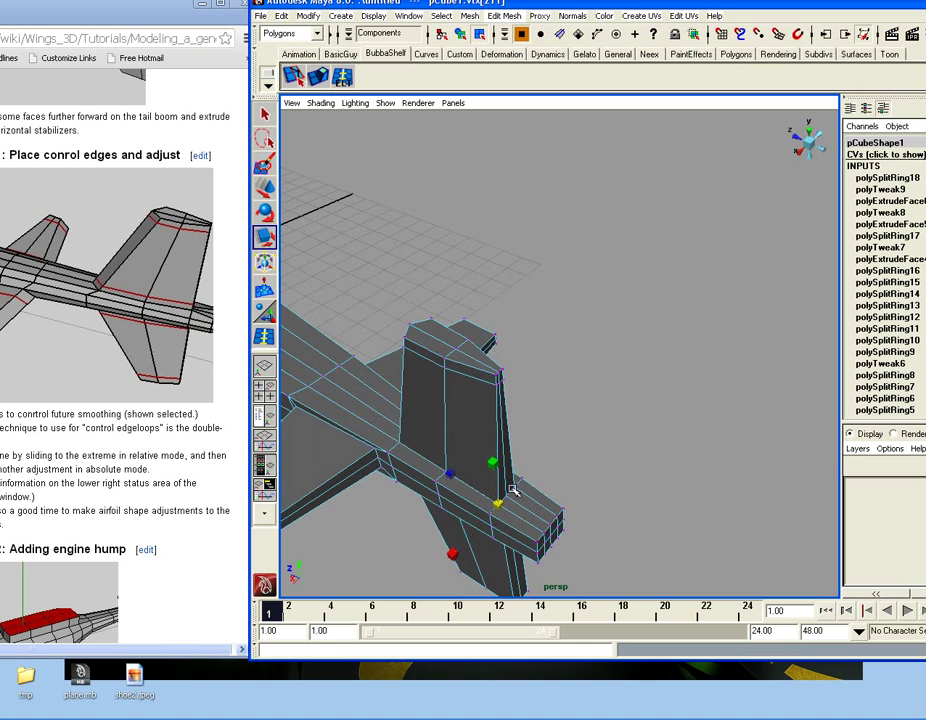
pyautogui.keyDown('shift'); pyautogui.click(516, 488); pyautogui.keyUp('shift')
pyautogui.moveTo(464, 543); pyautogui.dragTo(488, 526)
pyautogui.click(605, 419)
# Insert an edge loop just above the lower tip of the lower vertical stabilizer
pyautogui.keyDown('alt'); pyautogui.moveTo(605, 419); pyautogui.dragTo(605, 341); pyautogui.keyUp('alt')
pyautogui.click(504, 16)
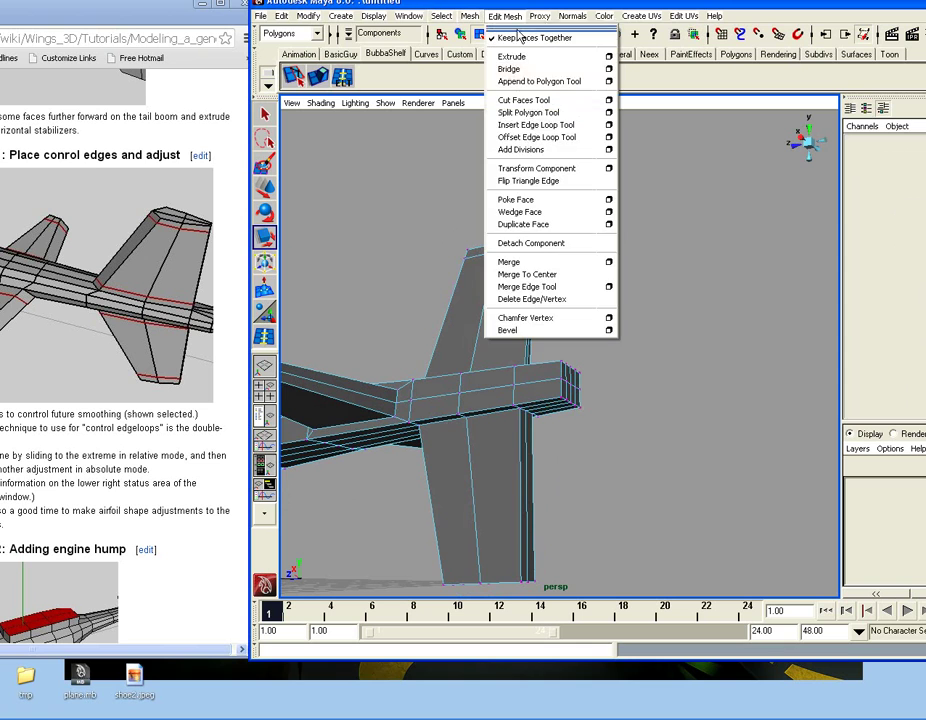
pyautogui.click(542, 124)
pyautogui.keyDown('alt'); pyautogui.moveTo(550, 150); pyautogui.dragTo(577, 213); pyautogui.keyUp('alt')
pyautogui.click(525, 367)
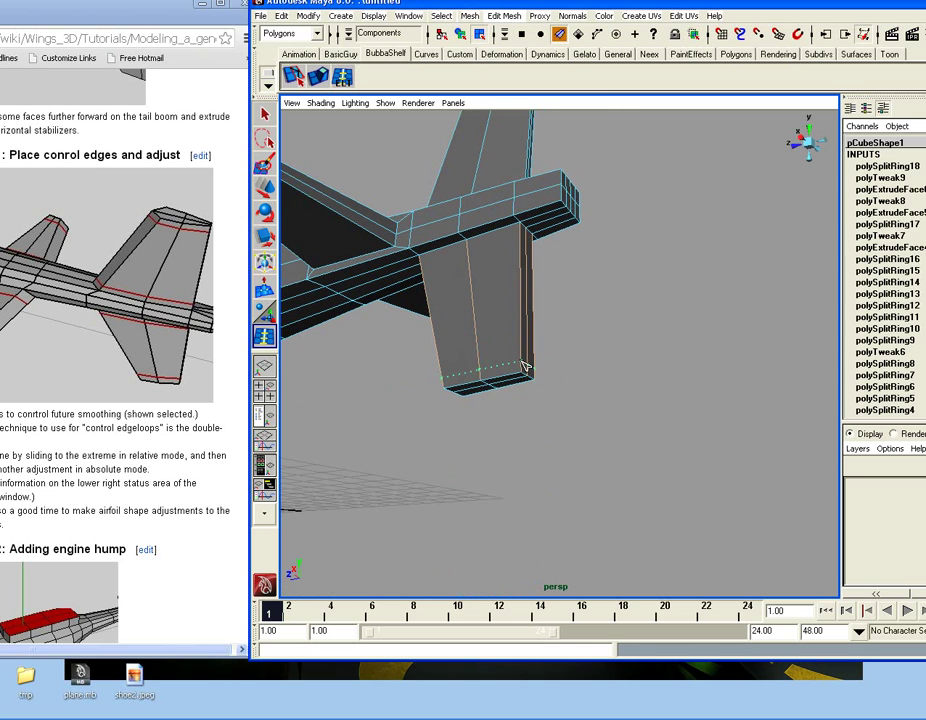
# Select the middle vertices on the lower vertical stabilizer's front tip and move them forward to shape its leading edge
pyautogui.keyDown('alt'); pyautogui.moveTo(515, 375); pyautogui.dragTo(647, 380); pyautogui.keyUp('alt')
pyautogui.moveTo(623, 337); pyautogui.dragTo(626, 306, button='right')
pyautogui.moveTo(625, 320)
pyautogui.keyDown('alt'); pyautogui.mouseDown()
pyautogui.moveTo(631, 354)
pyautogui.moveTo(637, 331)
pyautogui.mouseUp(); pyautogui.keyUp('alt')
pyautogui.moveTo(637, 331); pyautogui.dragTo(615, 328, button='right')
pyautogui.click(627, 350)
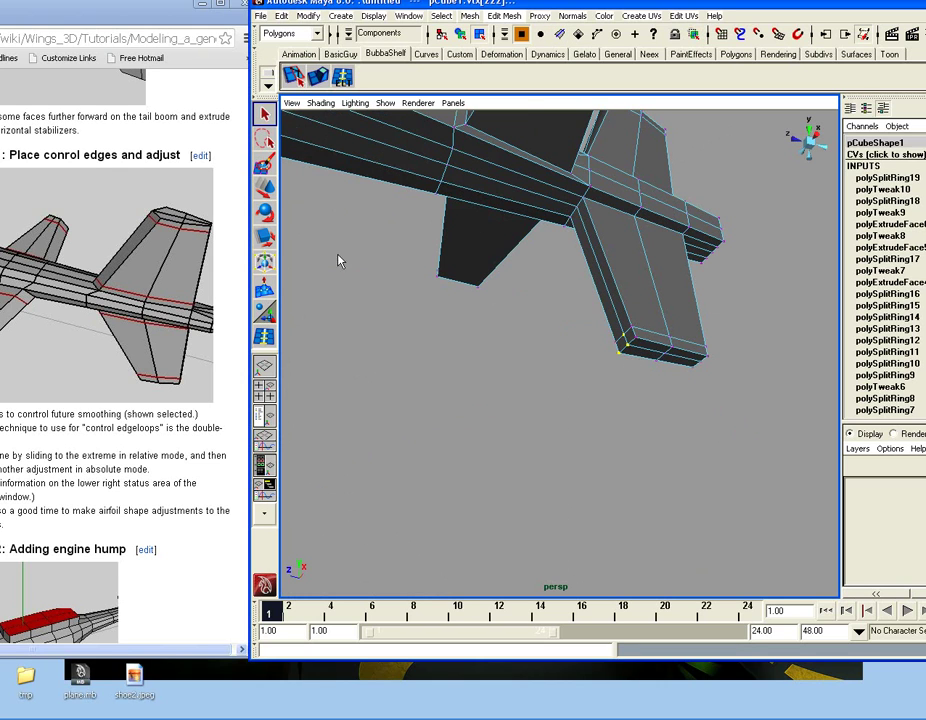
pyautogui.click(621, 350)
pyautogui.click(622, 341)
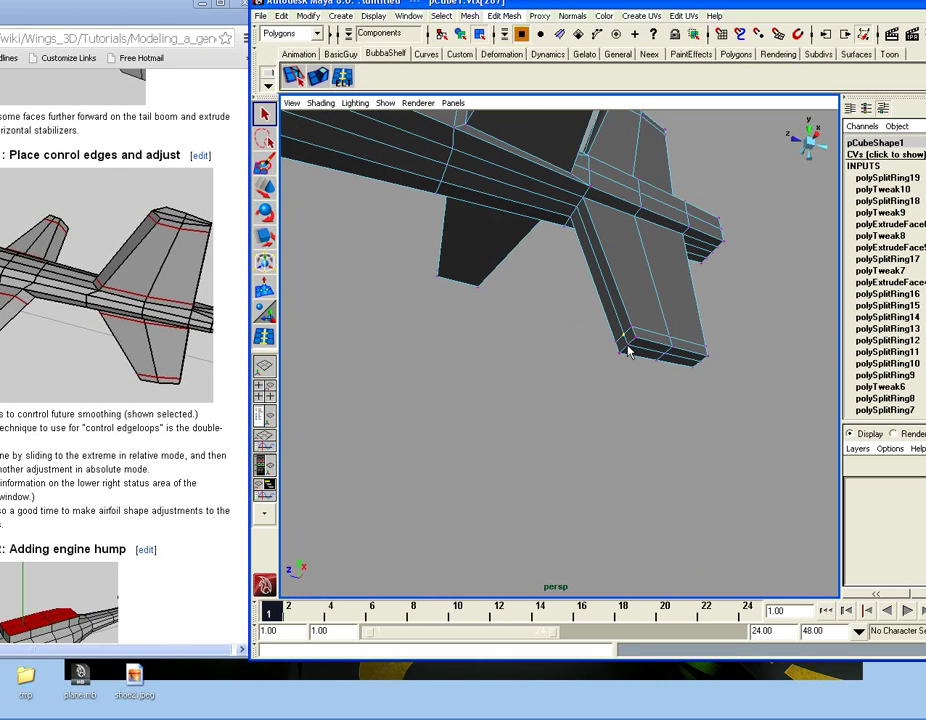
pyautogui.click(265, 190)
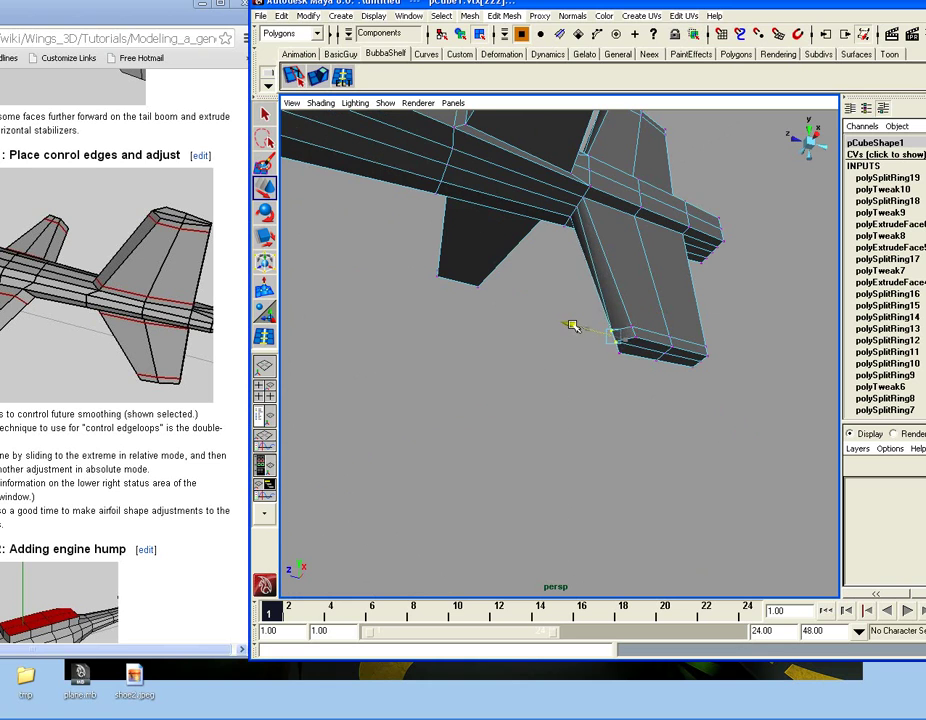
# Thin the lower vertical stabilizer's trailing edge by scaling its rear tip vertices in width
pyautogui.keyDown('alt'); pyautogui.moveTo(579, 326); pyautogui.dragTo(530, 487); pyautogui.keyUp('alt')
pyautogui.click(263, 238)
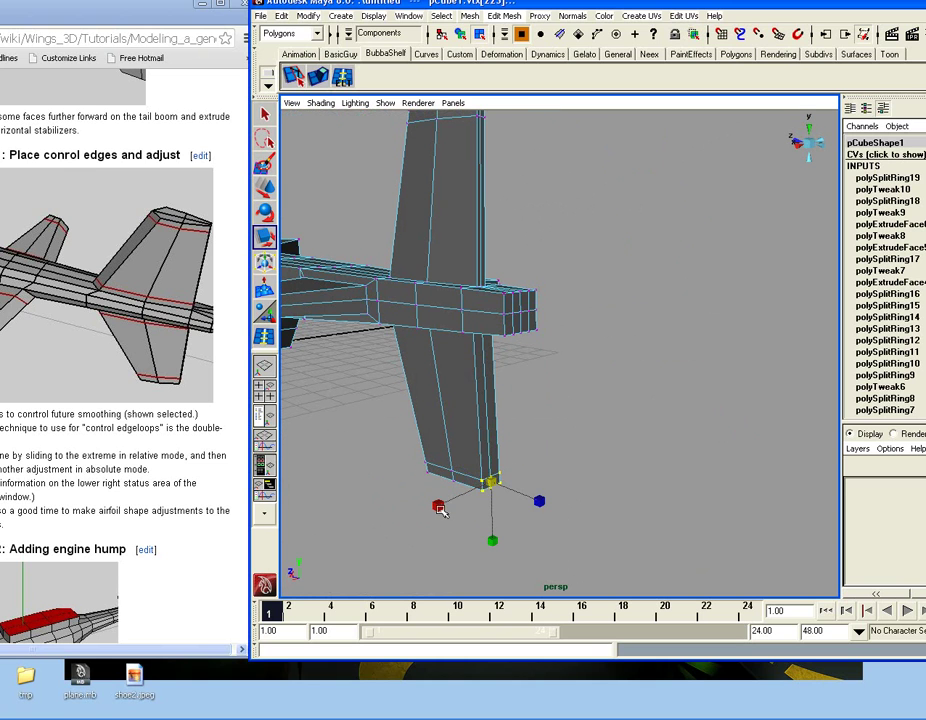
pyautogui.keyDown('alt'); pyautogui.moveTo(562, 465); pyautogui.dragTo(488, 453); pyautogui.keyUp('alt')
# Bring the Wikibooks tutorial forward in the browser, set its zoom to 90%, and position the page at Step 11
pyautogui.moveTo(145, 35); pyautogui.dragTo(333, 54)
pyautogui.scroll(-3, 306, 300)
pyautogui.scroll(3, 306, 300)
pyautogui.keyDown('ctrl'); pyautogui.scroll(-1, 306, 308); pyautogui.keyUp('ctrl')
pyautogui.scroll(-2, 306, 310)
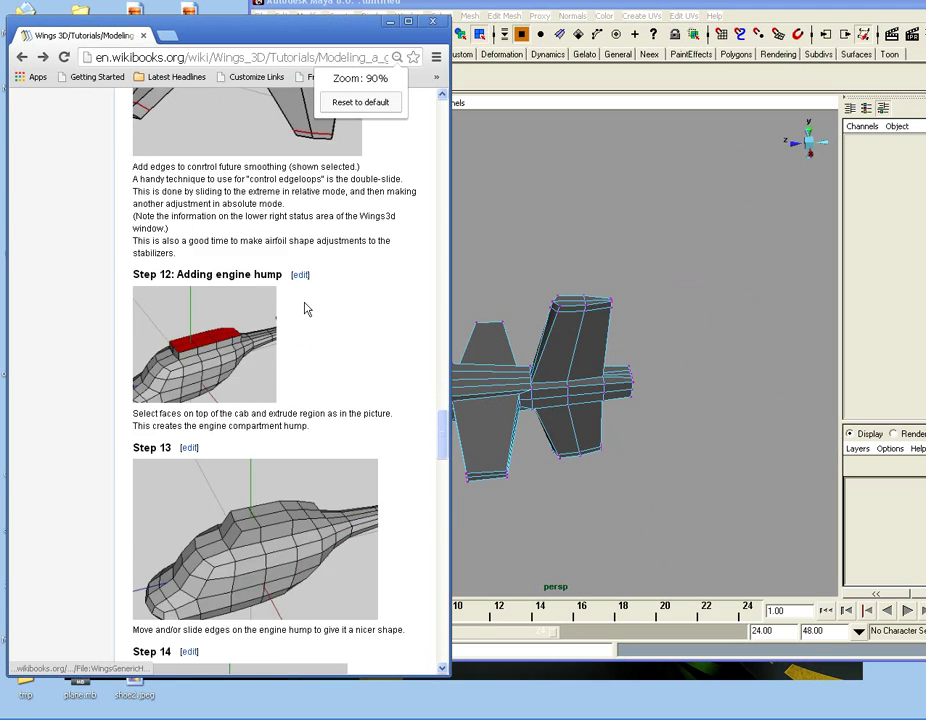
pyautogui.scroll(2, 303, 310)
# Return to Maya and insert control edge loops near the tips of both horizontal stabilizers
pyautogui.keyDown('alt'); pyautogui.moveTo(597, 485); pyautogui.dragTo(360, 312); pyautogui.keyUp('alt')
pyautogui.click(502, 17)
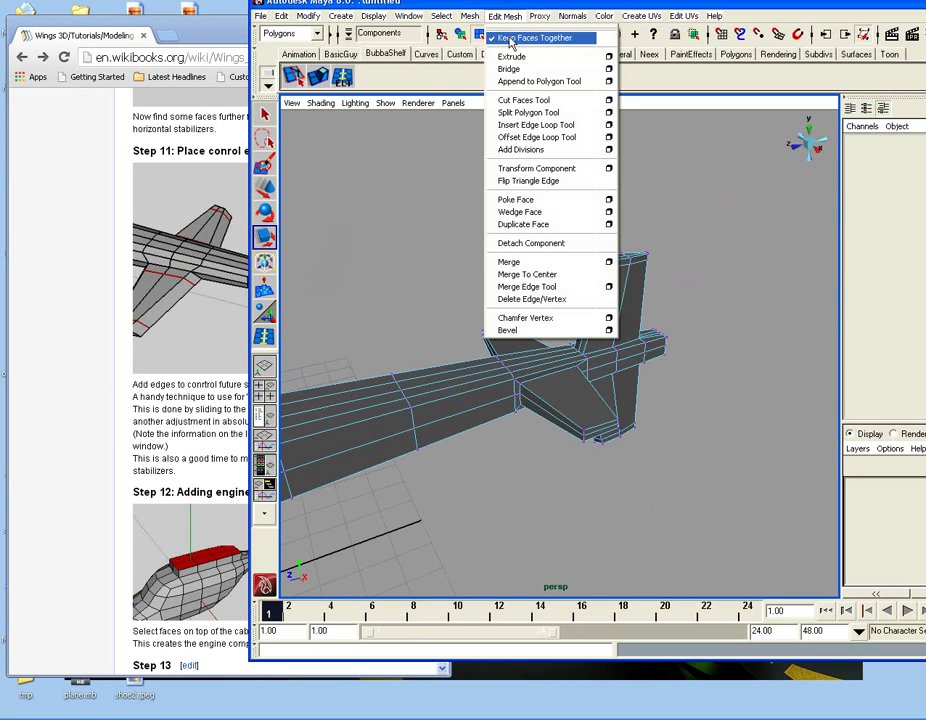
pyautogui.click(547, 125)
pyautogui.click(581, 427)
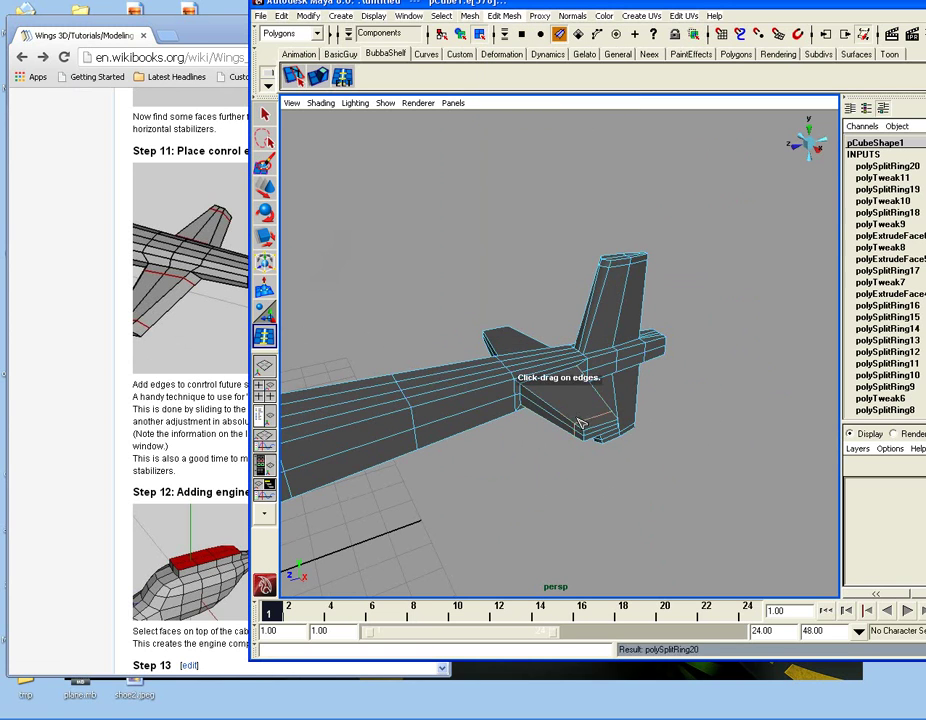
pyautogui.keyDown('alt'); pyautogui.moveTo(581, 427); pyautogui.dragTo(562, 462); pyautogui.keyUp('alt')
pyautogui.moveTo(505, 391); pyautogui.dragTo(498, 382)
# Try to thin the +X horizontal stabilizer's rear tip by scaling its vertices in height, and undo the scale
pyautogui.press('q')
pyautogui.keyDown('alt'); pyautogui.moveTo(591, 374); pyautogui.dragTo(433, 455); pyautogui.keyUp('alt')
pyautogui.rightClick(437, 390)
pyautogui.click(397, 389)
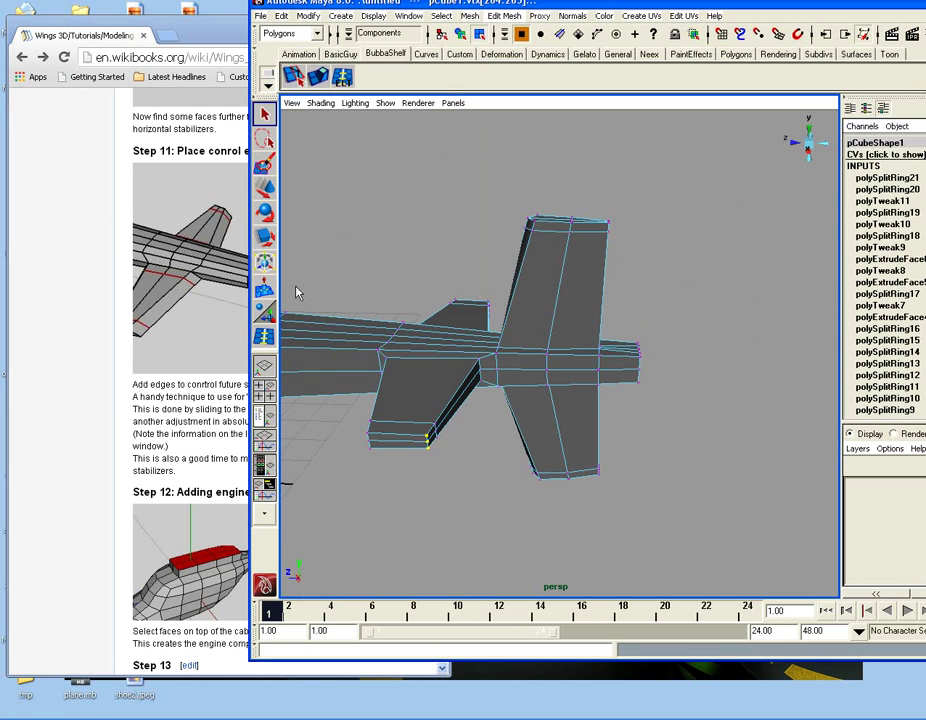
pyautogui.click(267, 242)
pyautogui.moveTo(434, 492); pyautogui.dragTo(435, 493)
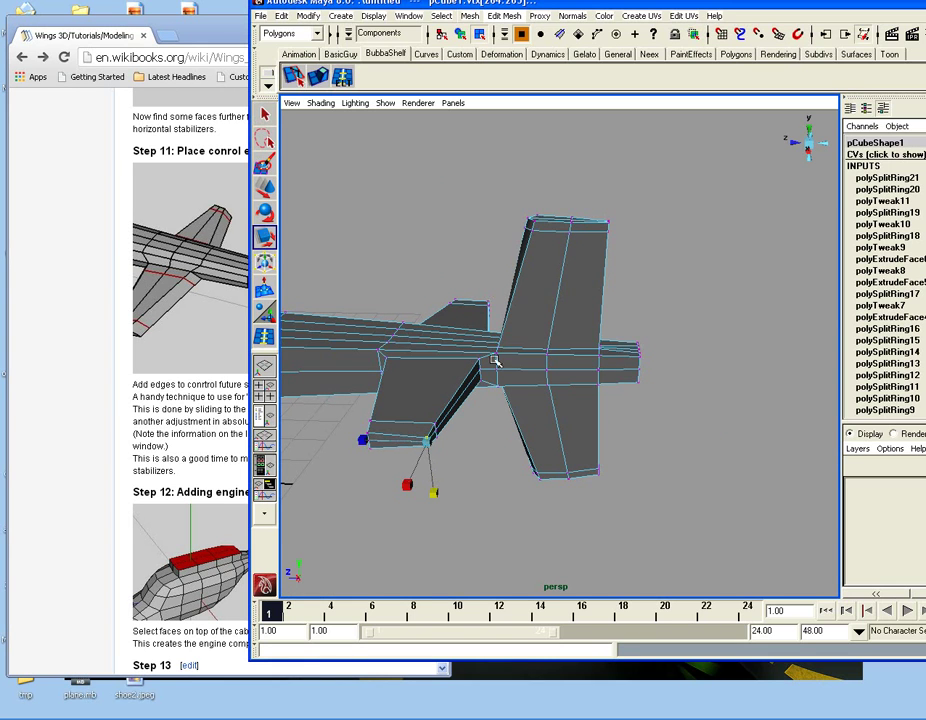
pyautogui.hotkey('ctrl', 'z')
# Insert an edge loop spanning both horizontal stabilizers and the tail boom, midway between their leading and trailing edges
pyautogui.click(500, 16)
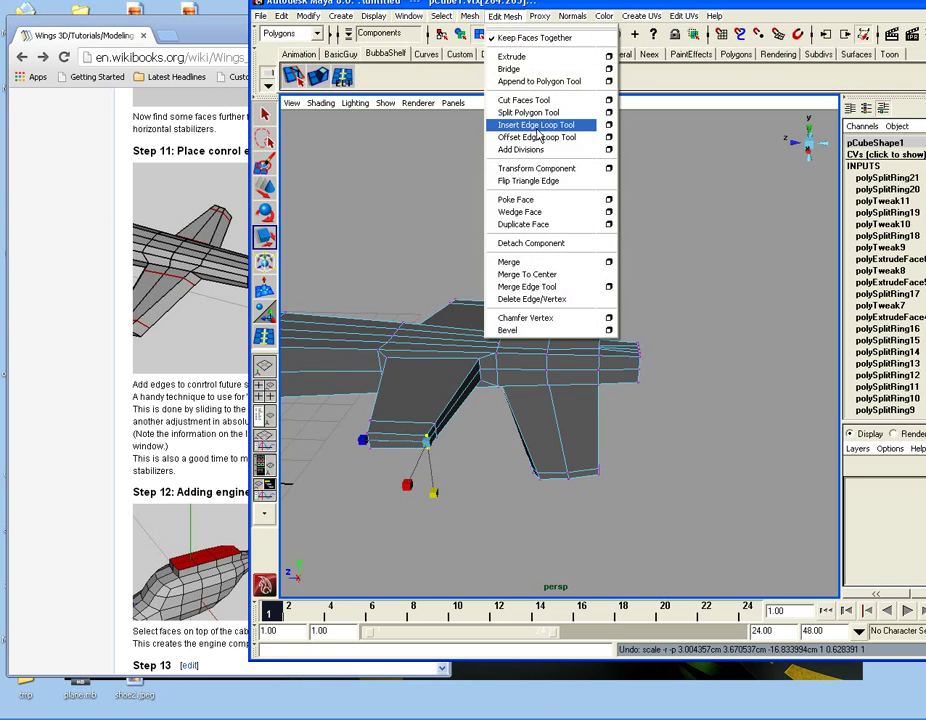
pyautogui.click(542, 124)
pyautogui.click(408, 437)
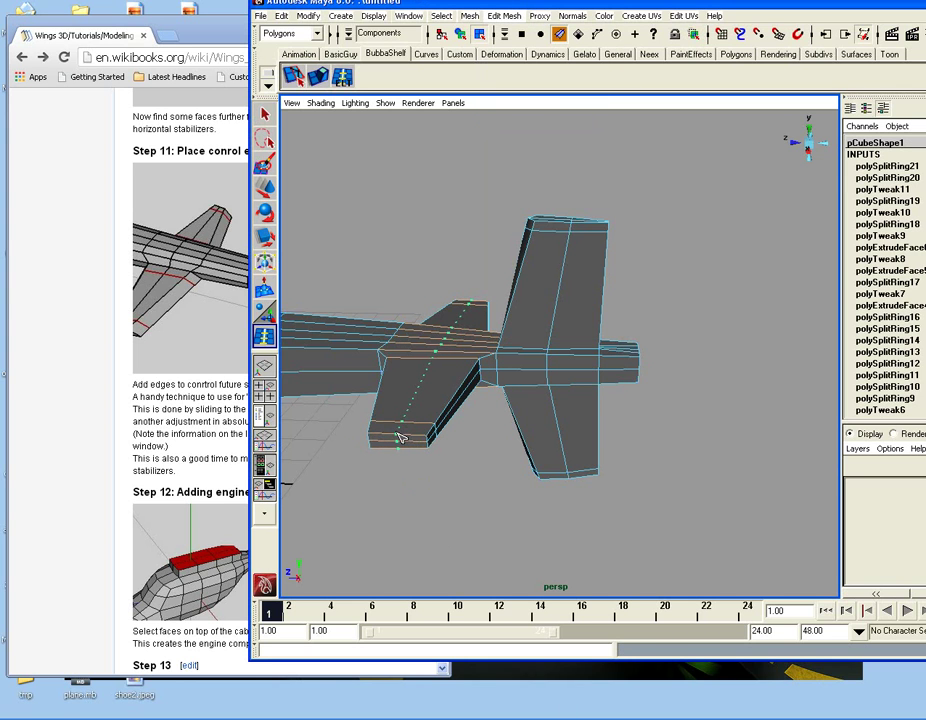
pyautogui.moveTo(398, 437); pyautogui.dragTo(398, 437)
# Select the rear tip vertices of the +X horizontal stabilizer and scale them down in height
pyautogui.click(265, 115)
pyautogui.moveTo(434, 408); pyautogui.dragTo(408, 409, button='right')
pyautogui.keyDown('alt'); pyautogui.moveTo(412, 415); pyautogui.dragTo(450, 516); pyautogui.keyUp('alt')
pyautogui.moveTo(436, 561); pyautogui.dragTo(437, 562)
pyautogui.keyDown('alt'); pyautogui.moveTo(437, 562); pyautogui.dragTo(438, 492); pyautogui.keyUp('alt')
pyautogui.click(265, 237)
pyautogui.keyDown('alt'); pyautogui.moveTo(438, 492); pyautogui.dragTo(402, 331, button='middle'); pyautogui.keyUp('alt')
# Select the front tip vertices of the +X horizontal stabilizer and scale them down in height
pyautogui.keyDown('alt'); pyautogui.moveTo(402, 331); pyautogui.dragTo(390, 421); pyautogui.keyUp('alt')
pyautogui.click(401, 440)
pyautogui.keyDown('alt'); pyautogui.moveTo(410, 460); pyautogui.dragTo(404, 412); pyautogui.keyUp('alt')
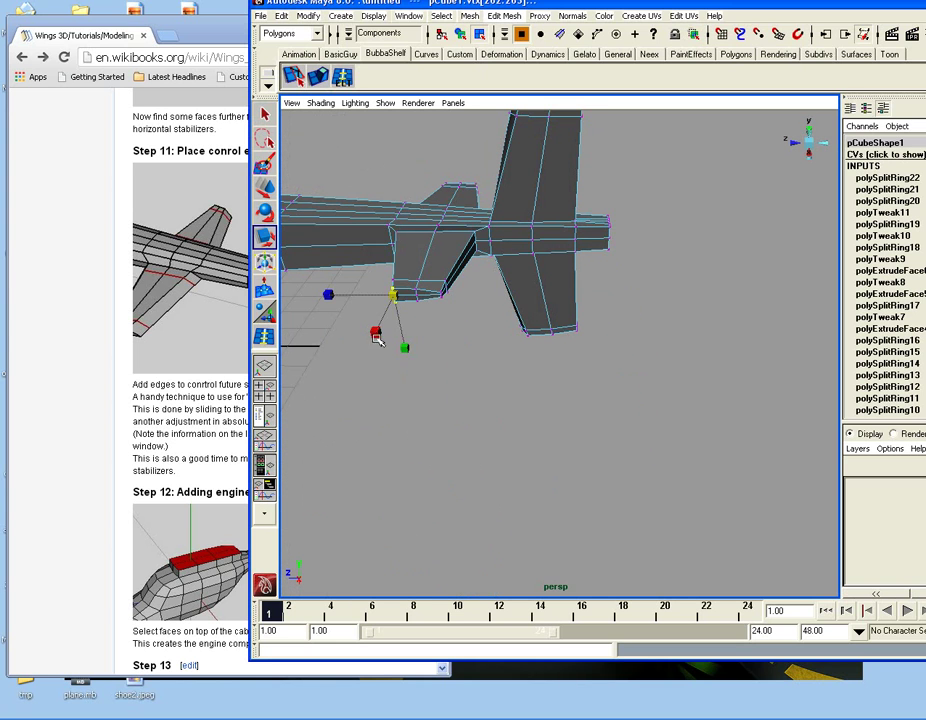
pyautogui.moveTo(414, 356); pyautogui.dragTo(568, 377)
# Move individual tip vertices of the +X horizontal stabilizer vertically to refine its airfoil profile
pyautogui.click(455, 335)
pyautogui.click(594, 356)
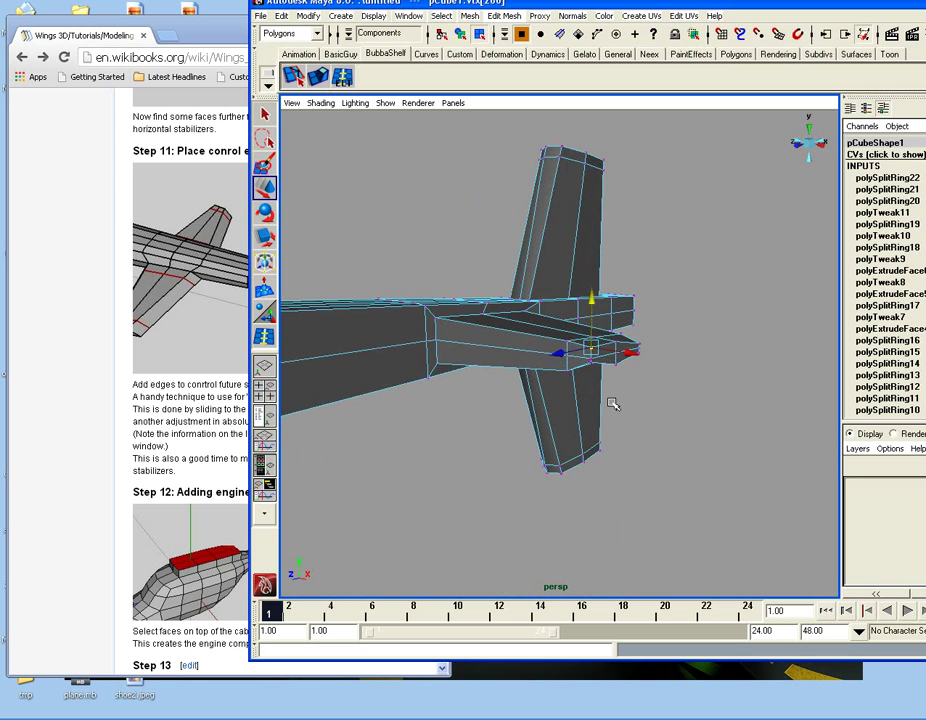
pyautogui.click(606, 398)
pyautogui.keyDown('alt'); pyautogui.moveTo(606, 398); pyautogui.dragTo(537, 350); pyautogui.keyUp('alt')
pyautogui.click(533, 347)
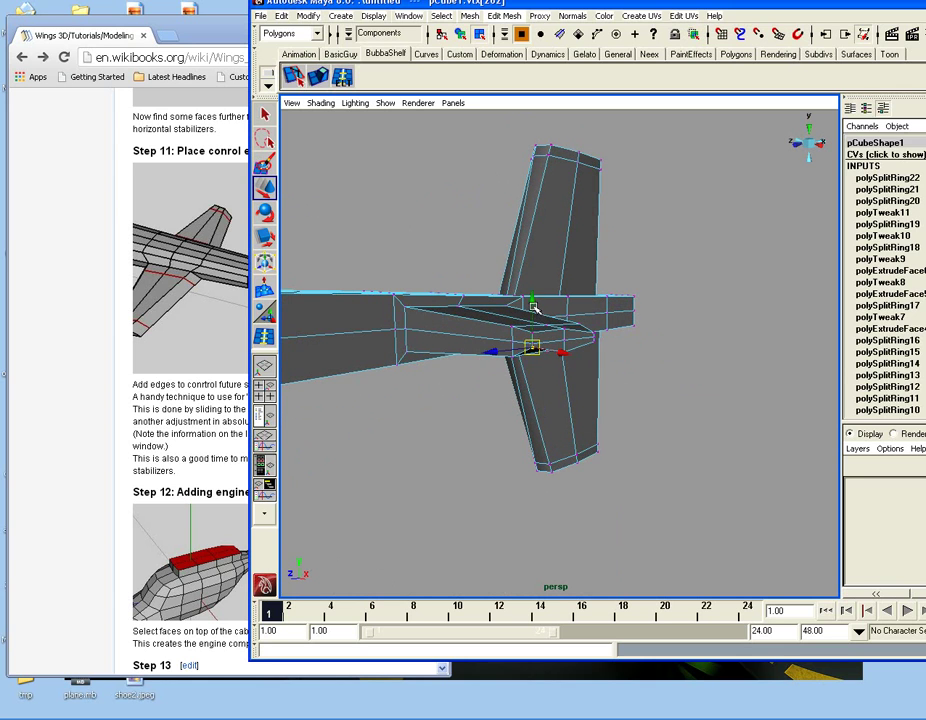
# Thin the rear tip of the -X horizontal stabilizer by scaling its vertices in height
pyautogui.click(694, 413)
pyautogui.keyDown('alt'); pyautogui.moveTo(694, 413); pyautogui.dragTo(441, 477); pyautogui.keyUp('alt')
pyautogui.keyDown('alt'); pyautogui.moveTo(441, 477); pyautogui.dragTo(548, 411); pyautogui.keyUp('alt')
pyautogui.click(269, 241)
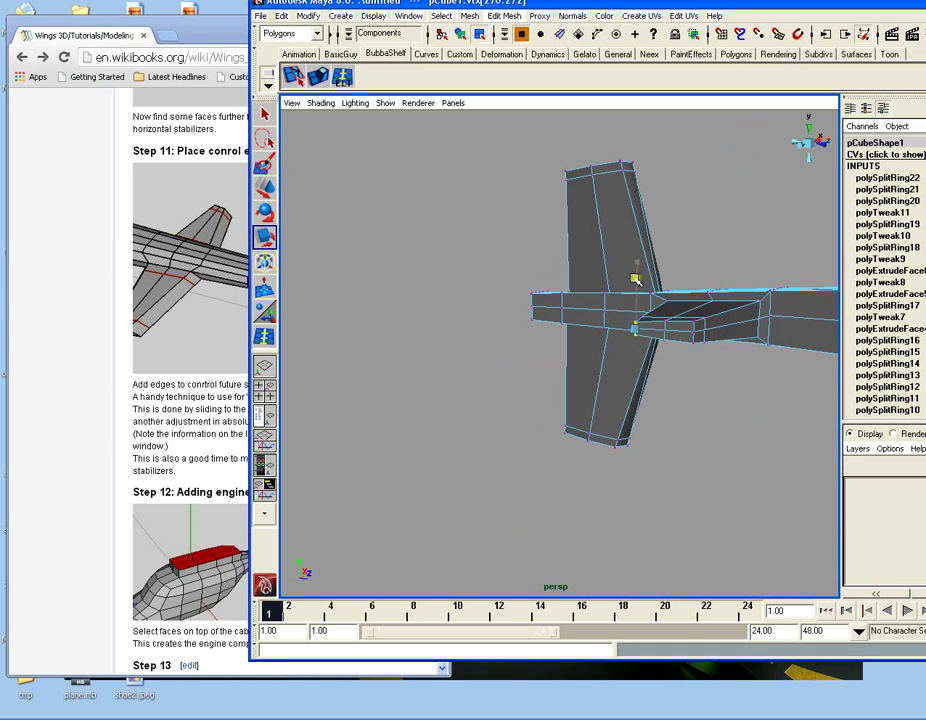
pyautogui.keyDown('alt'); pyautogui.moveTo(637, 263); pyautogui.dragTo(502, 382); pyautogui.keyUp('alt')
# Thin the front tip of the -X horizontal stabilizer by scaling its vertices in height, and clear the selection
pyautogui.click(454, 401)
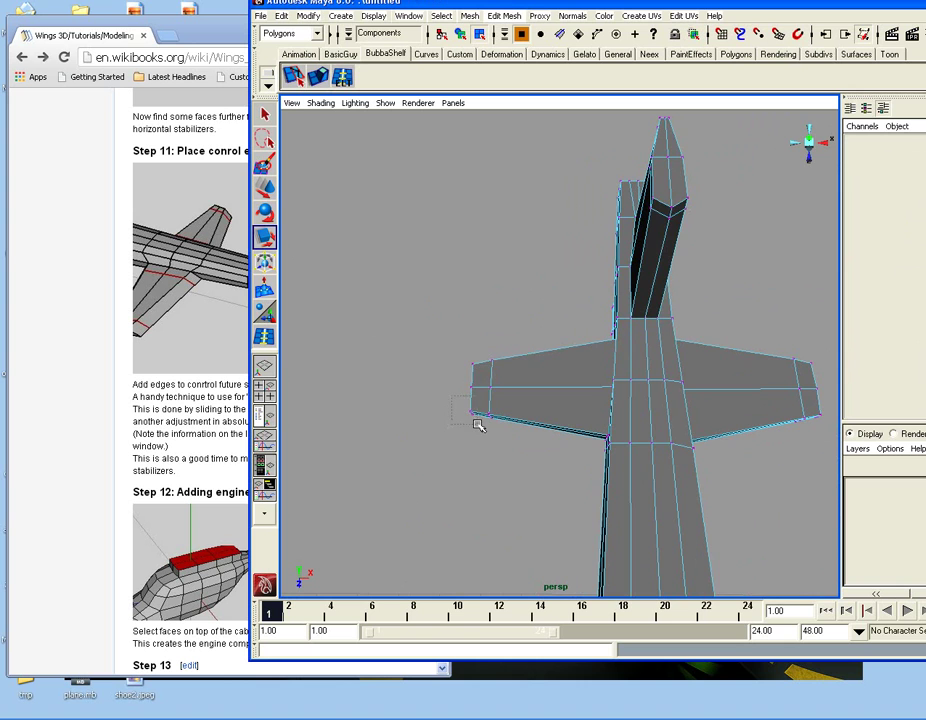
pyautogui.moveTo(479, 426); pyautogui.dragTo(479, 426)
pyautogui.keyDown('alt'); pyautogui.moveTo(479, 426); pyautogui.dragTo(575, 337); pyautogui.keyUp('alt')
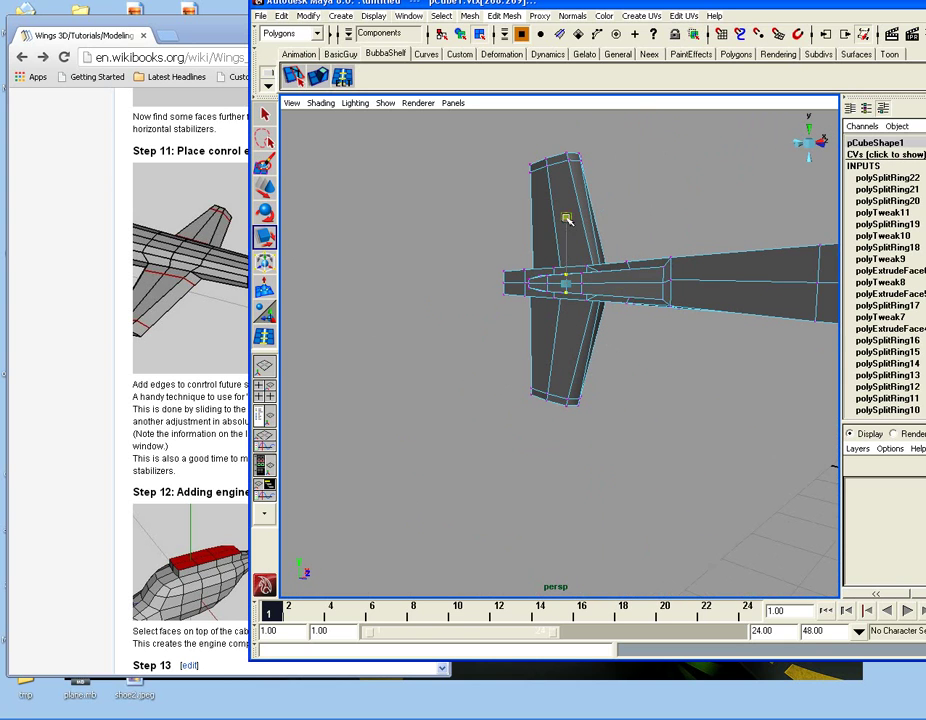
pyautogui.moveTo(566, 233); pyautogui.dragTo(566, 240)
pyautogui.click(521, 245)
pyautogui.scroll(-3, 550, 316)
pyautogui.keyDown('alt'); pyautogui.moveTo(550, 316); pyautogui.dragTo(595, 408); pyautogui.keyUp('alt')
# Read ahead in the browser tutorial through the engine hump, intake nacelle and rotor shaft opening steps
pyautogui.click(206, 116)
pyautogui.scroll(-4, 285, 384)
pyautogui.scroll(-10, 313, 505)
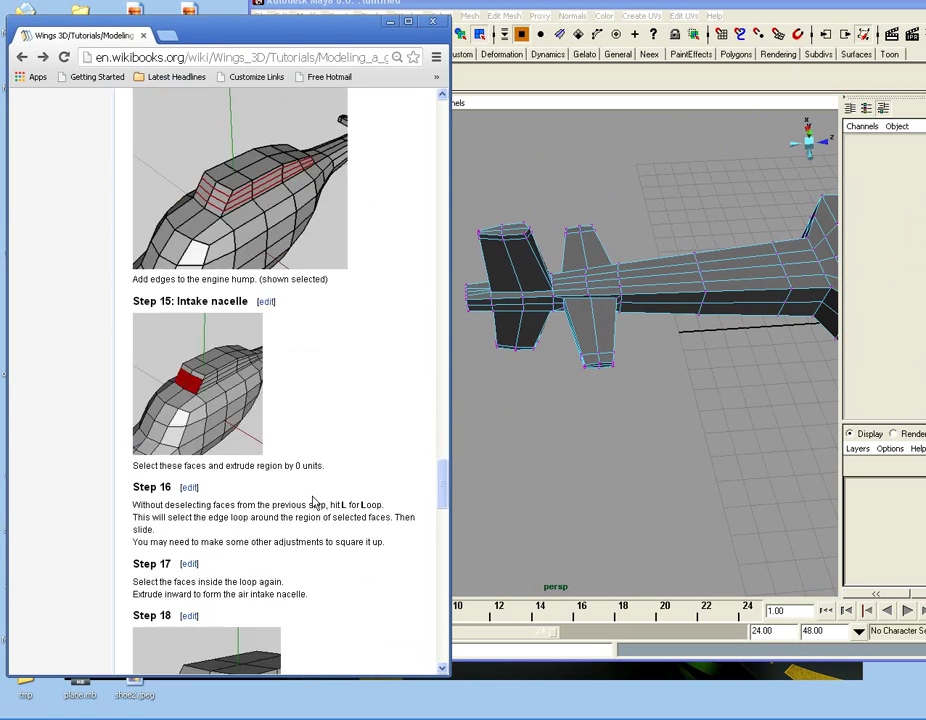
pyautogui.scroll(-4, 313, 502)
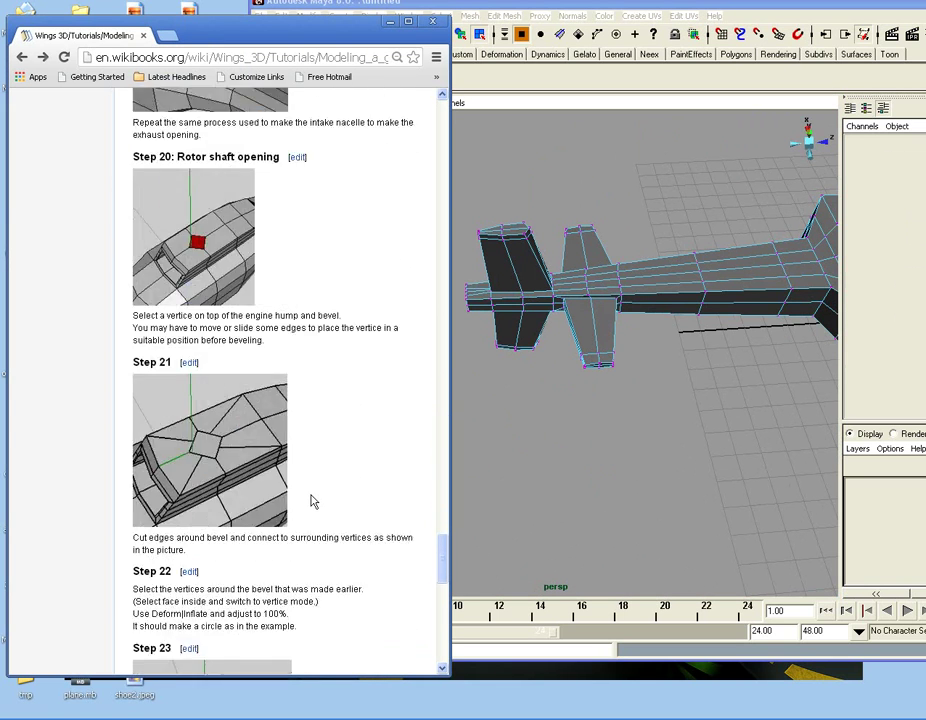
# Select the central faces on top of the helicopter cab in Maya and move them upward
pyautogui.click(668, 406)
pyautogui.keyDown('alt'); pyautogui.moveTo(682, 411); pyautogui.dragTo(328, 266); pyautogui.keyUp('alt')
pyautogui.rightClick(593, 358)
pyautogui.click(597, 390)
pyautogui.click(265, 170)
pyautogui.moveTo(566, 450)
pyautogui.mouseDown()
pyautogui.moveTo(558, 380)
pyautogui.moveTo(578, 350)
pyautogui.moveTo(600, 456)
pyautogui.moveTo(580, 347)
pyautogui.mouseUp()
pyautogui.click(264, 187)
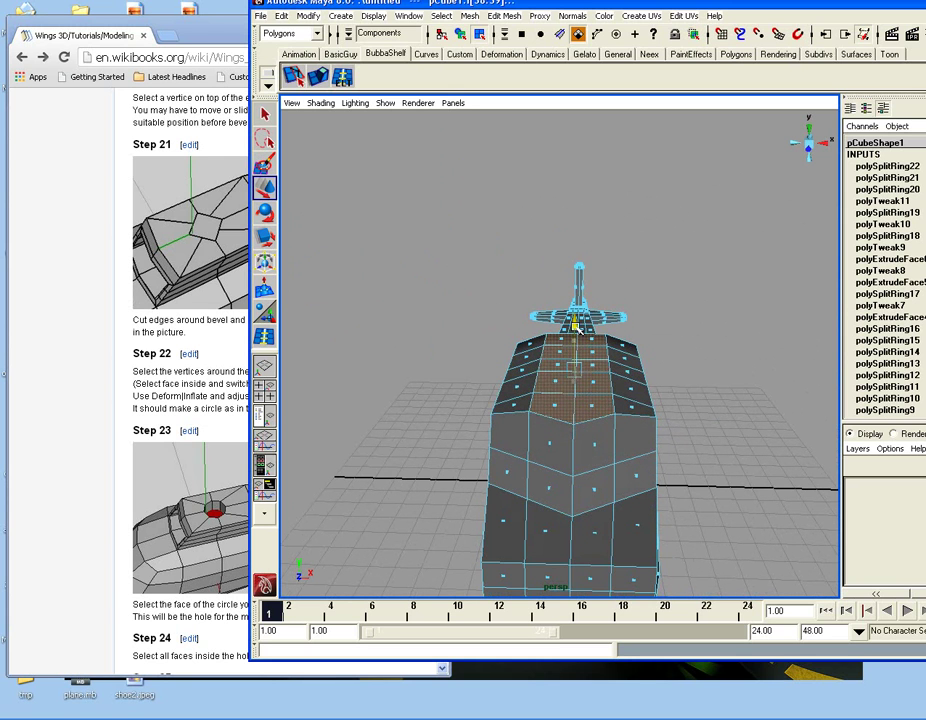
pyautogui.click(716, 392)
# Select the centre-line vertices along the cab roof and move them up to round the roof
pyautogui.keyDown('alt'); pyautogui.moveTo(642, 424); pyautogui.dragTo(624, 349); pyautogui.keyUp('alt')
pyautogui.moveTo(624, 349); pyautogui.dragTo(607, 350, button='right')
pyautogui.keyDown('alt'); pyautogui.moveTo(606, 349); pyautogui.dragTo(596, 316); pyautogui.keyUp('alt')
pyautogui.keyDown('alt'); pyautogui.moveTo(596, 316); pyautogui.dragTo(561, 312); pyautogui.keyUp('alt')
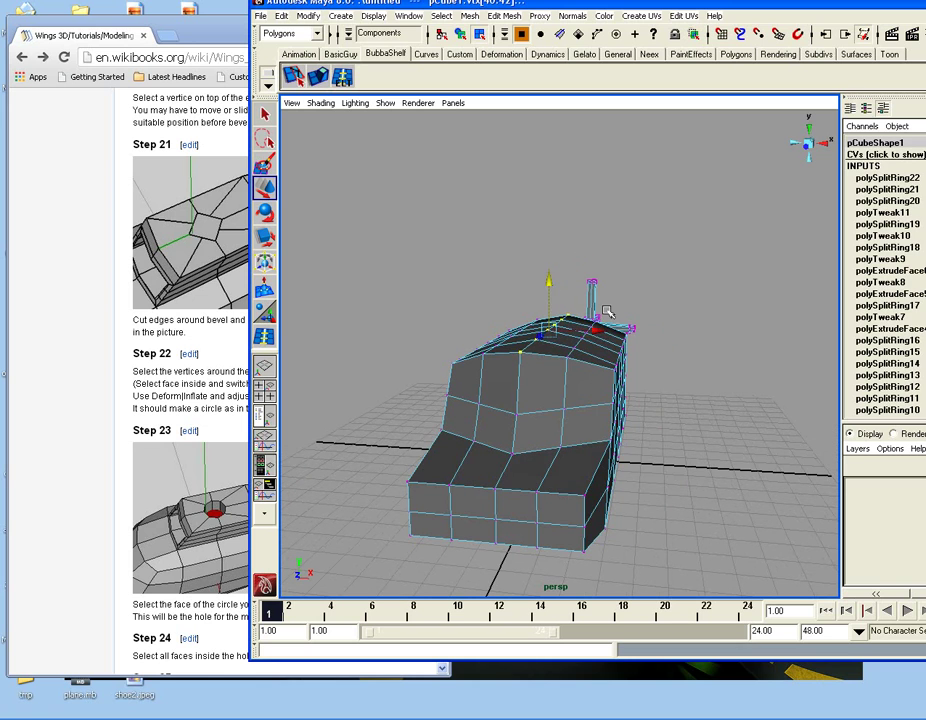
pyautogui.keyDown('alt'); pyautogui.moveTo(692, 353); pyautogui.dragTo(667, 383); pyautogui.keyUp('alt')
# Select the outer roof-edge vertices on both sides of the cab and scale them in width
pyautogui.moveTo(532, 327); pyautogui.dragTo(533, 327)
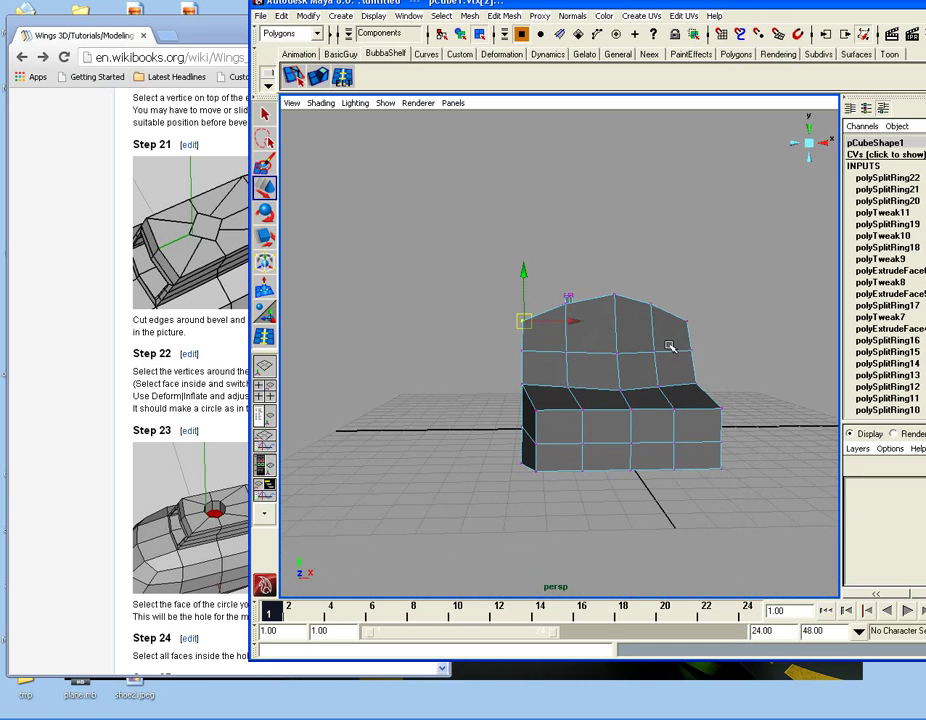
pyautogui.keyDown('alt'); pyautogui.moveTo(688, 348); pyautogui.dragTo(671, 343); pyautogui.keyUp('alt')
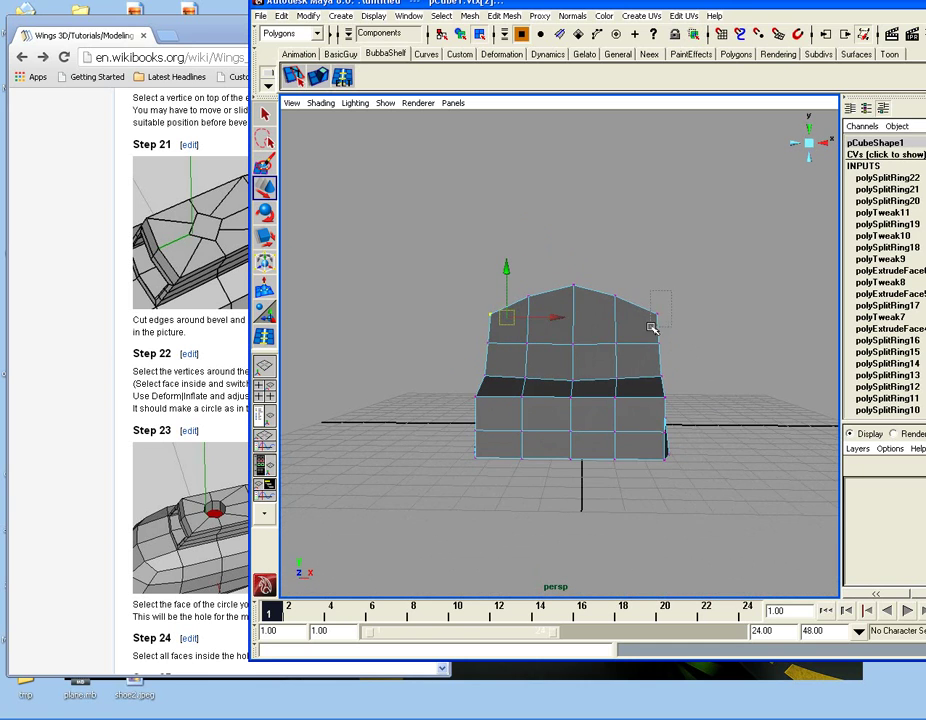
pyautogui.click(264, 235)
pyautogui.keyDown('alt'); pyautogui.moveTo(521, 313); pyautogui.dragTo(652, 390); pyautogui.keyUp('alt')
pyautogui.click(667, 408)
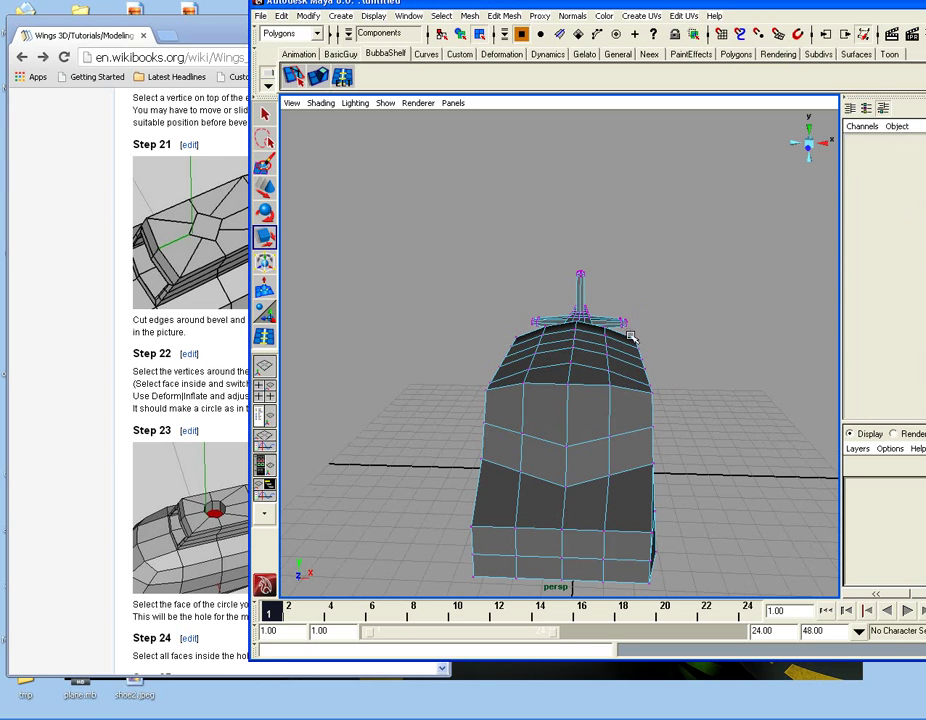
# Select the upper side vertices along both sides of the cab, excluding the horizontal stabilizer tips
pyautogui.moveTo(669, 400); pyautogui.dragTo(657, 402)
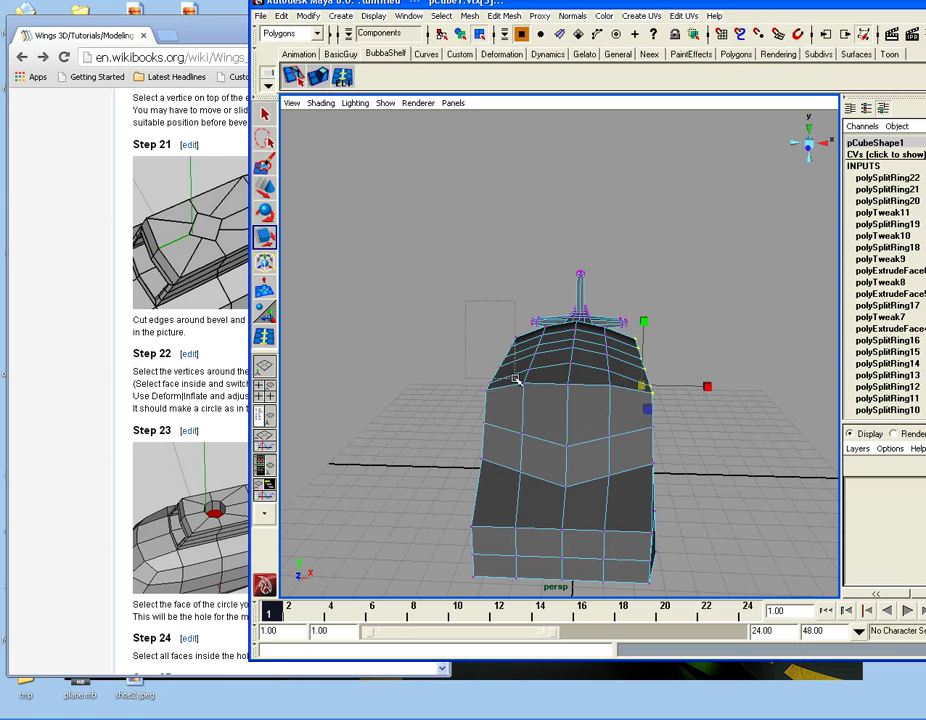
pyautogui.keyDown('alt'); pyautogui.moveTo(450, 367); pyautogui.dragTo(488, 392); pyautogui.keyUp('alt')
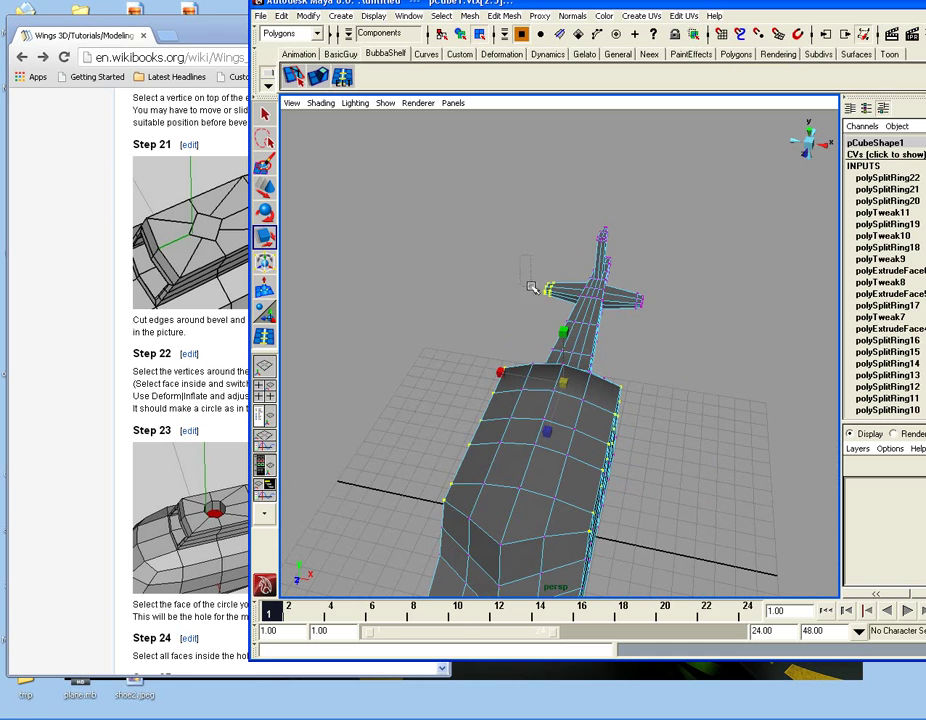
pyautogui.keyDown('shift'); pyautogui.moveTo(537, 293); pyautogui.dragTo(477, 390); pyautogui.keyUp('shift')
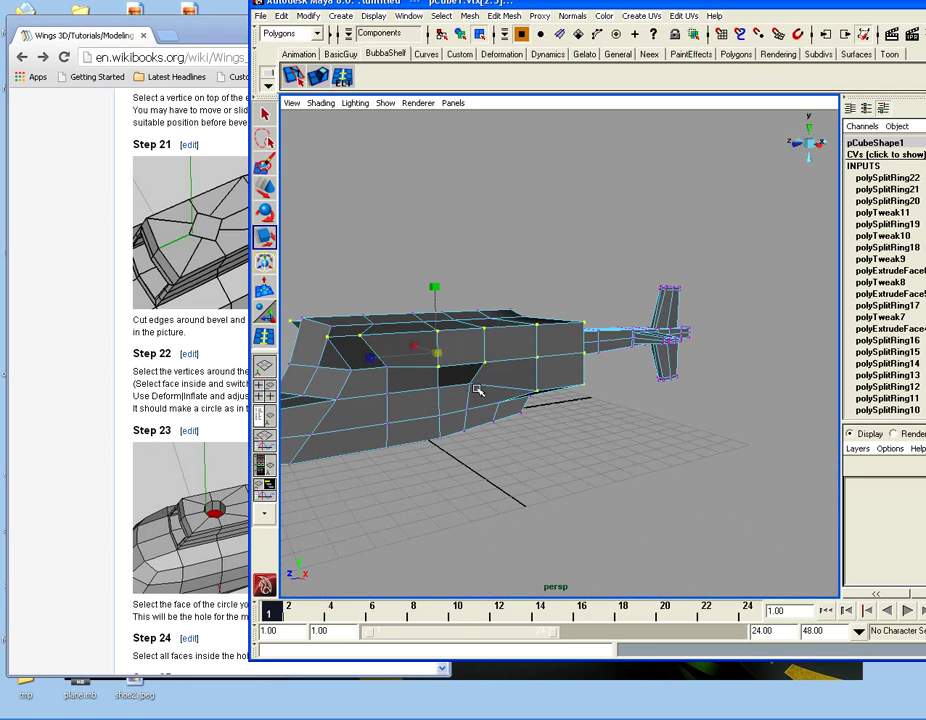
# Try to scale the selected cab side vertices uniformly, and undo the scale
pyautogui.moveTo(478, 390); pyautogui.dragTo(496, 434, button='middle')
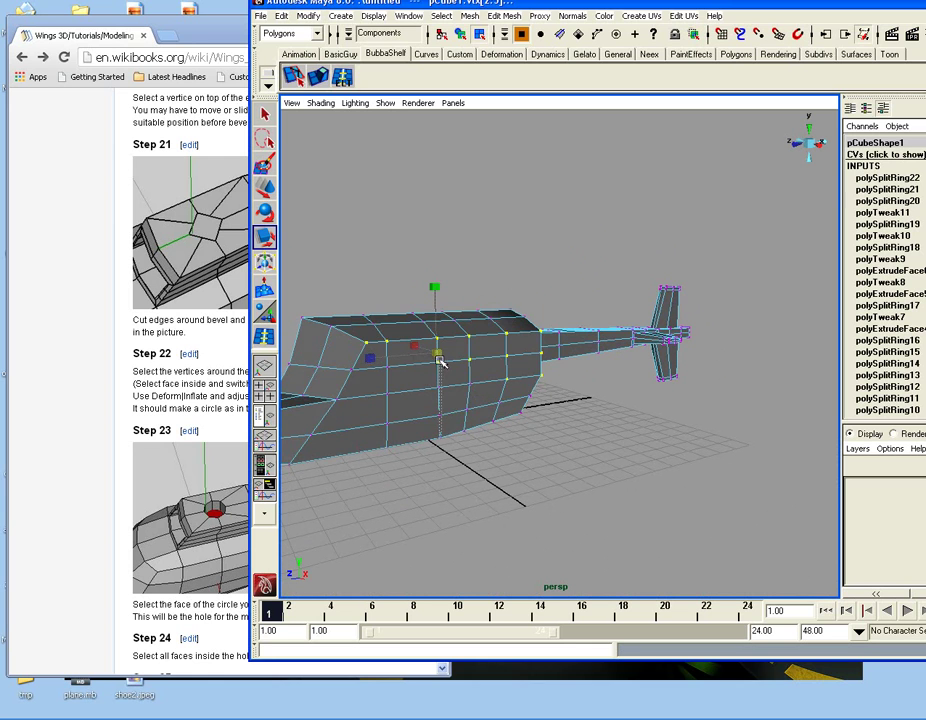
pyautogui.moveTo(440, 360)
pyautogui.mouseDown(button='right')
pyautogui.moveTo(440, 384)
pyautogui.moveTo(428, 383)
pyautogui.mouseUp(button='right')
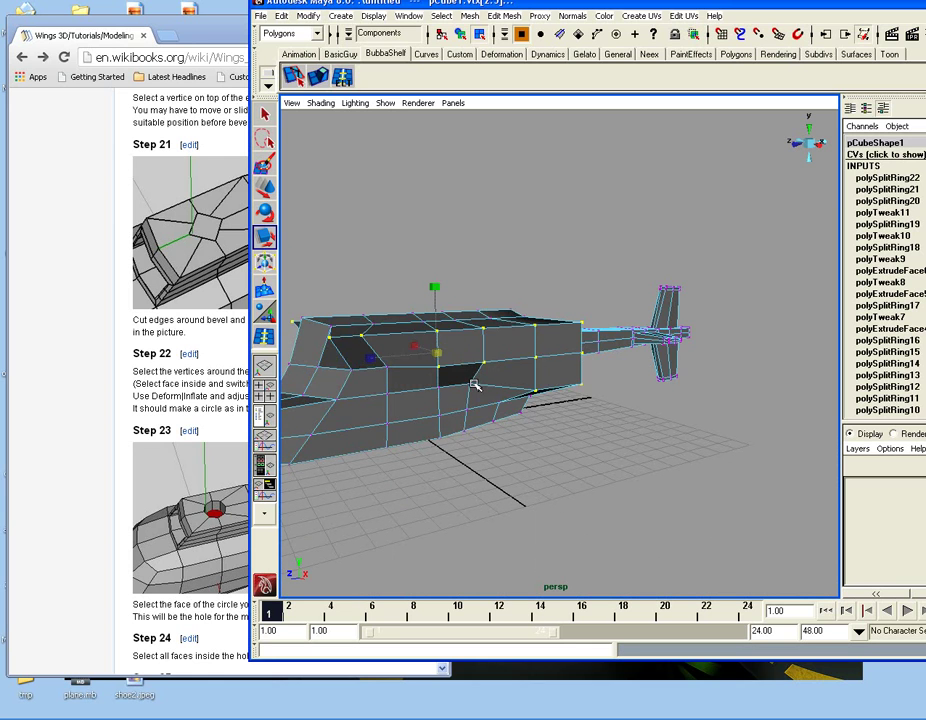
pyautogui.moveTo(475, 385); pyautogui.dragTo(452, 405, button='middle')
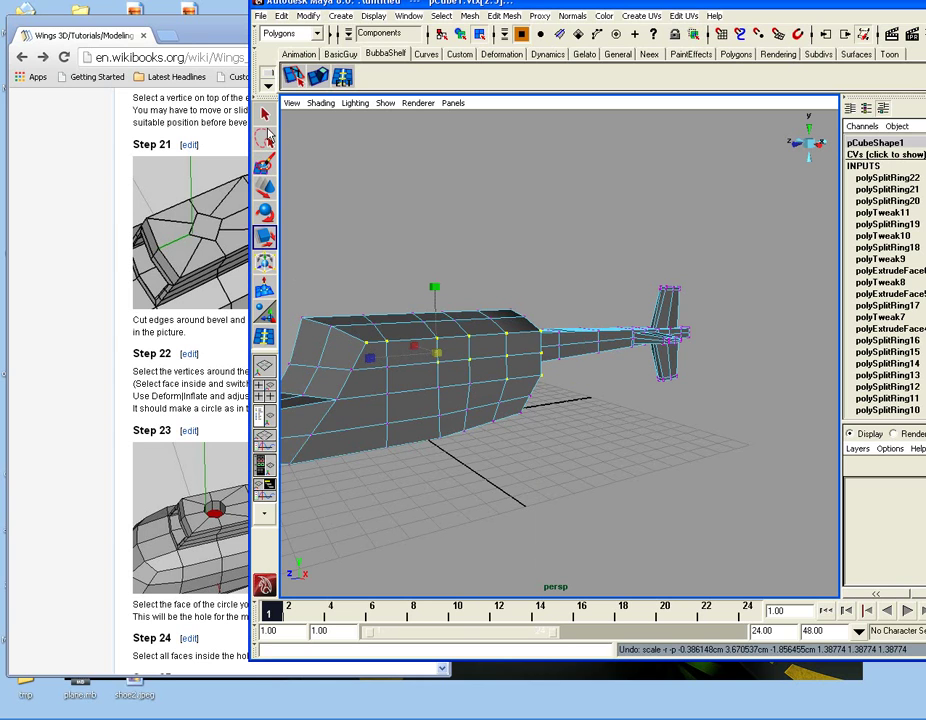
# Remove the lower side vertices from the selection and scale the cab's outer roof-edge vertices inward in width
pyautogui.click(265, 117)
pyautogui.moveTo(432, 357); pyautogui.dragTo(450, 374)
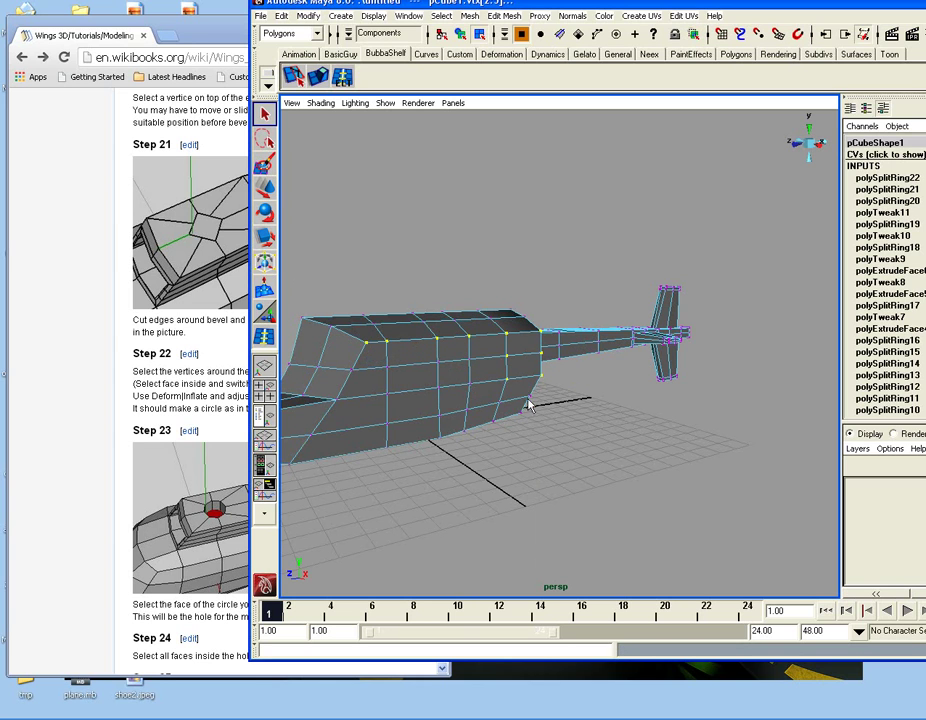
pyautogui.scroll(-5, 532, 404)
pyautogui.keyDown('alt'); pyautogui.moveTo(532, 404); pyautogui.dragTo(627, 388); pyautogui.keyUp('alt')
pyautogui.click(266, 237)
pyautogui.moveTo(507, 347); pyautogui.dragTo(517, 346)
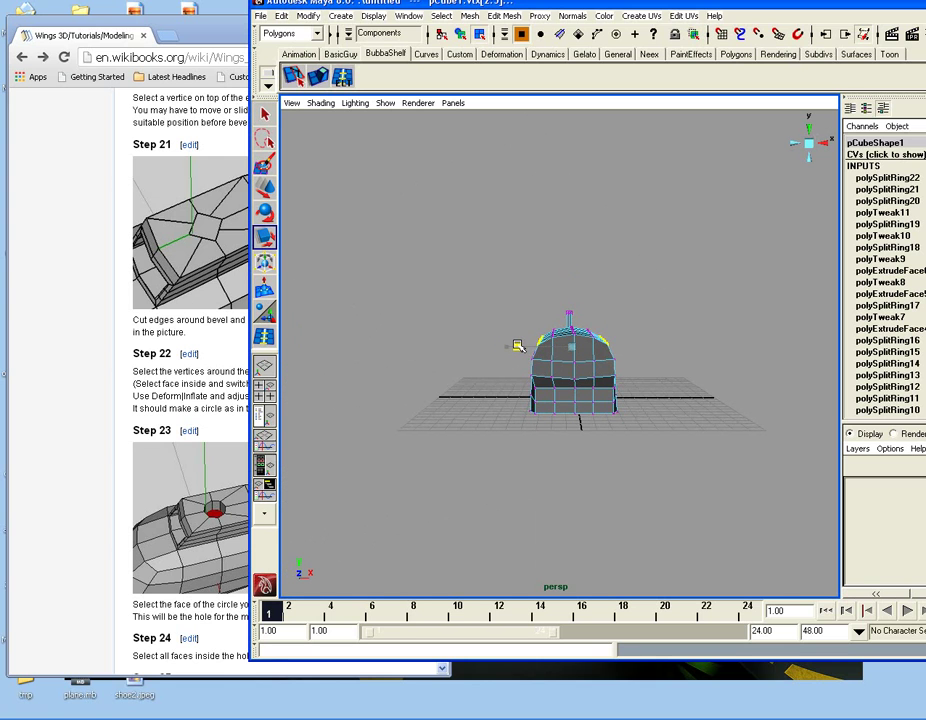
pyautogui.click(606, 450)
# Leave vertex editing and select the whole helicopter as an object
pyautogui.keyDown('alt'); pyautogui.moveTo(606, 450); pyautogui.dragTo(629, 392); pyautogui.keyUp('alt')
pyautogui.scroll(3, 612, 368)
pyautogui.click(607, 352)
pyautogui.click(265, 187)
pyautogui.click(694, 231)
pyautogui.keyDown('alt'); pyautogui.moveTo(694, 231); pyautogui.dragTo(562, 378); pyautogui.keyUp('alt')
pyautogui.press('F8')
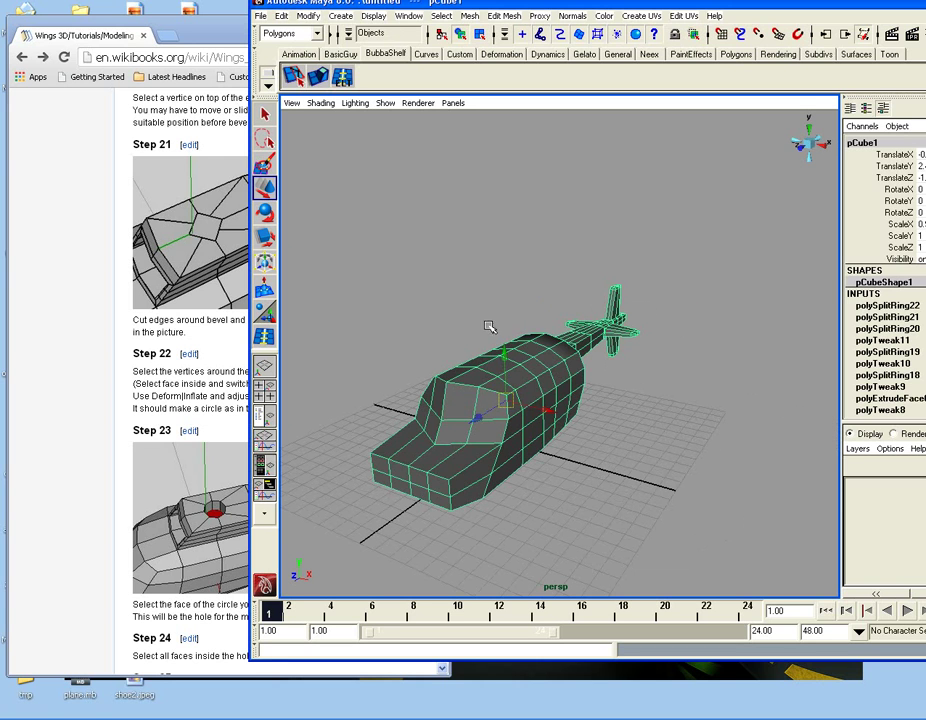
# Apply Smooth to the helicopter to preview its rounded shape, and undo the smoothing
pyautogui.click(470, 17)
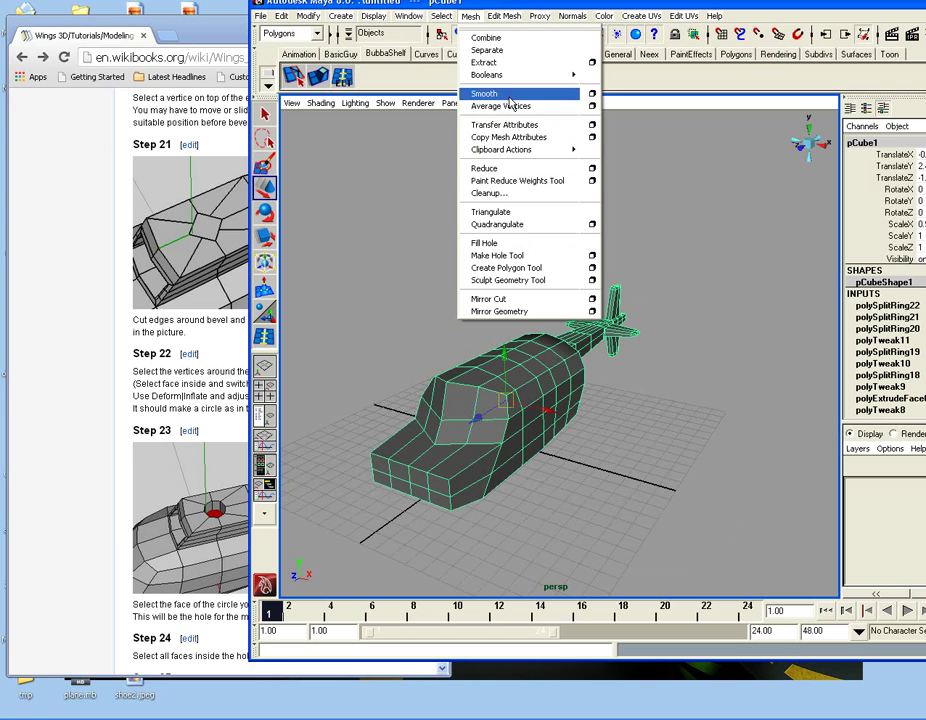
pyautogui.click(484, 93)
pyautogui.click(376, 198)
pyautogui.keyDown('alt'); pyautogui.moveTo(376, 198); pyautogui.dragTo(513, 313); pyautogui.keyUp('alt')
pyautogui.click(513, 313)
pyautogui.hotkey('ctrl', 'z')
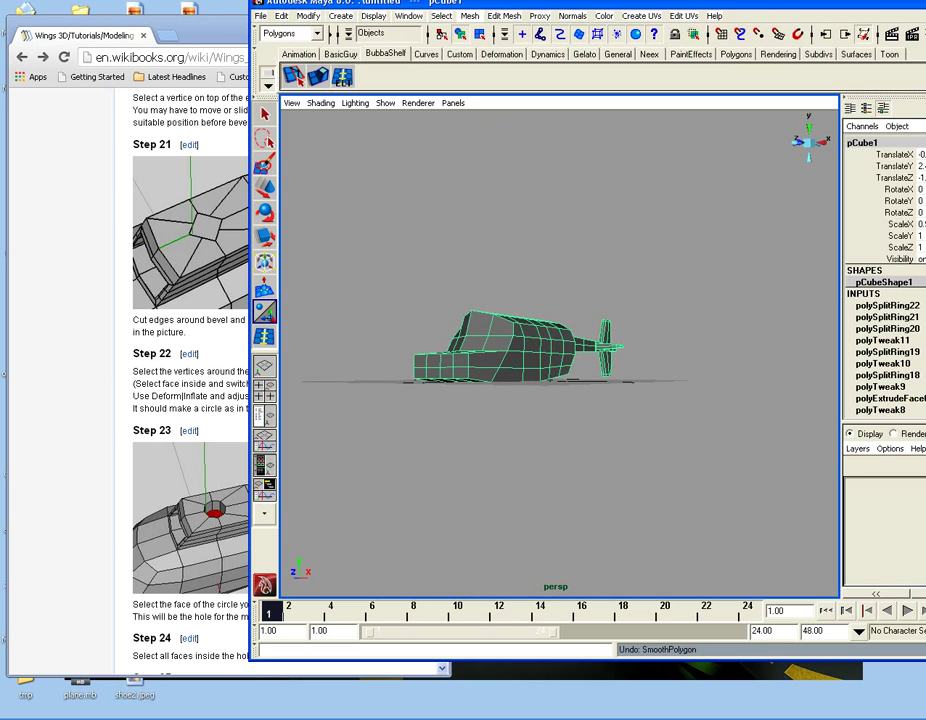